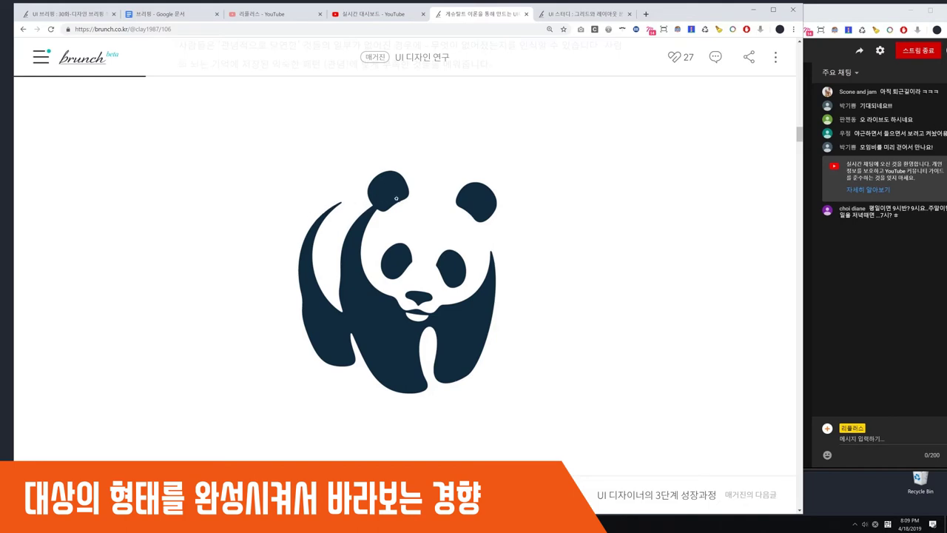
# Examine the Gestalt theory article's sections and example figures, down to the heading on the closure principle.
pyautogui.scroll(-6, 411, 206)
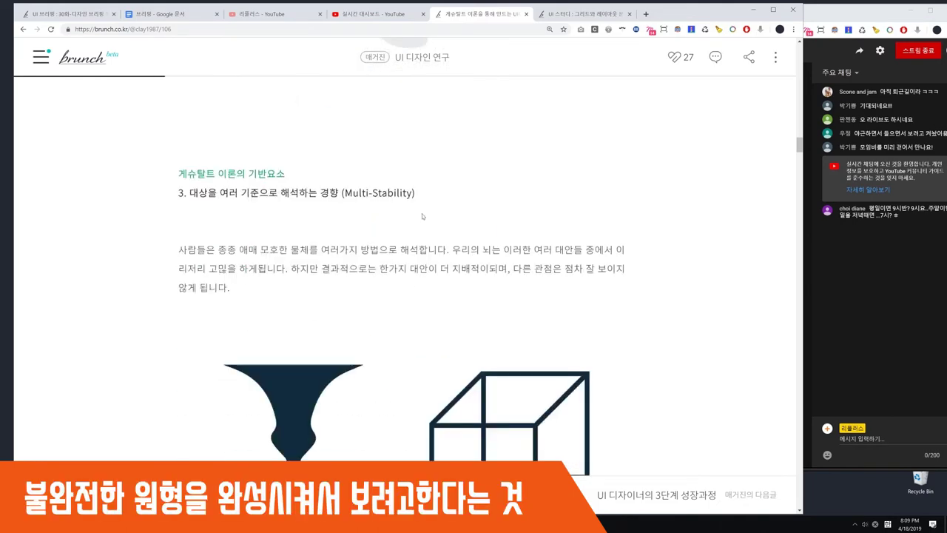
pyautogui.scroll(-6, 409, 205)
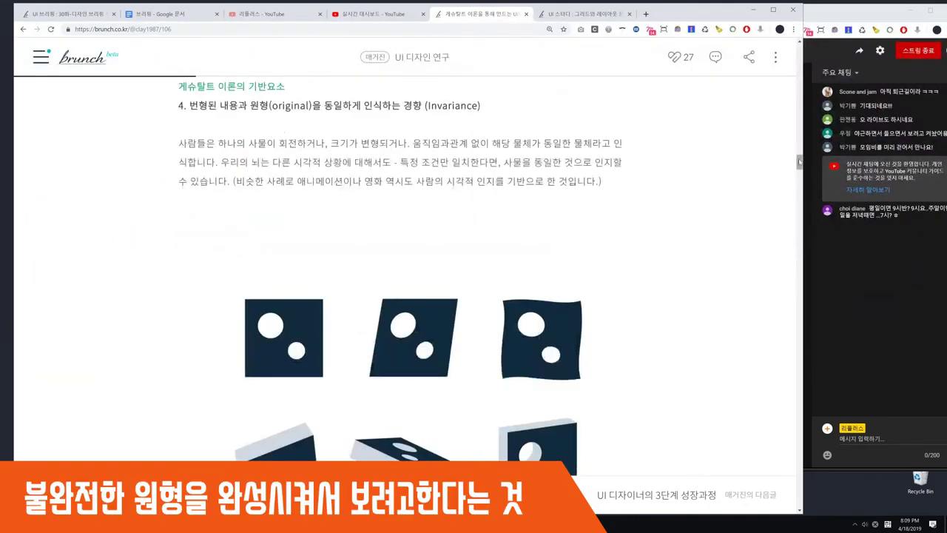
pyautogui.scroll(-3, 799, 167)
pyautogui.scroll(-20, 307, 216)
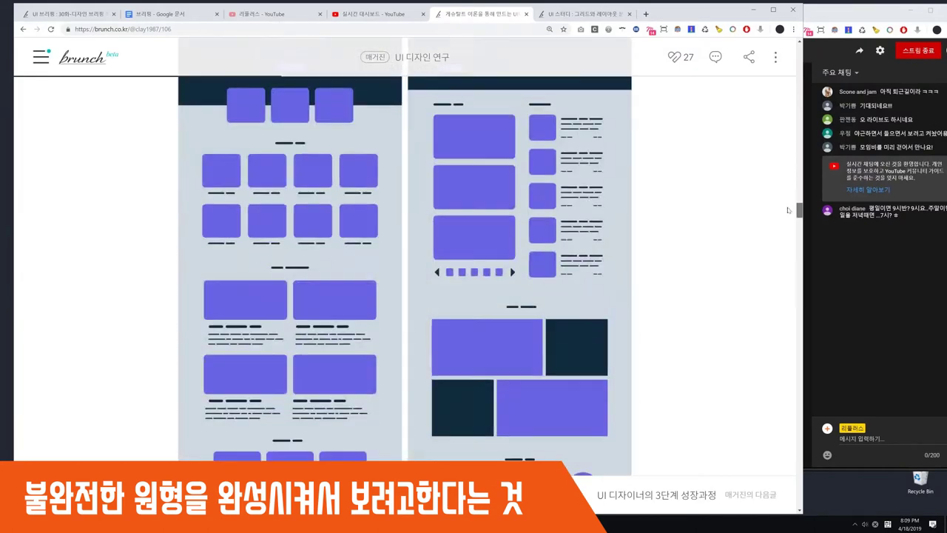
pyautogui.scroll(-1, 264, 217)
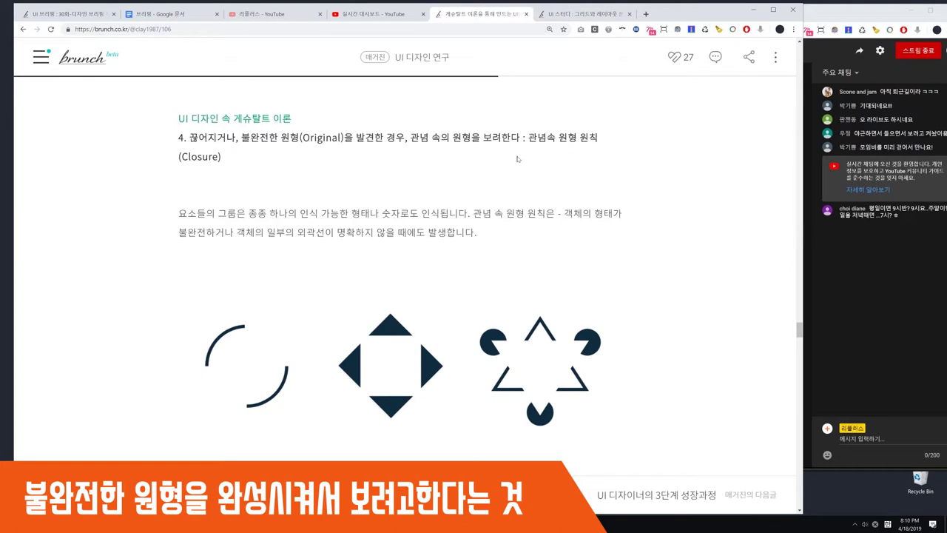
pyautogui.moveTo(461, 137); pyautogui.dragTo(586, 159)
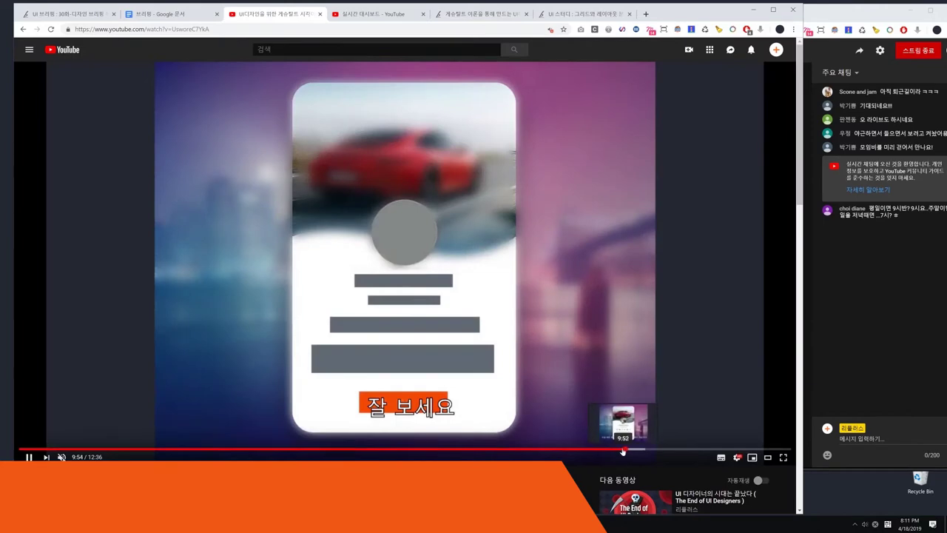
# Replay the profile-card example in the Gestalt video from about 9:43 and pause it to examine the card's simplified shapes.
pyautogui.click(614, 449)
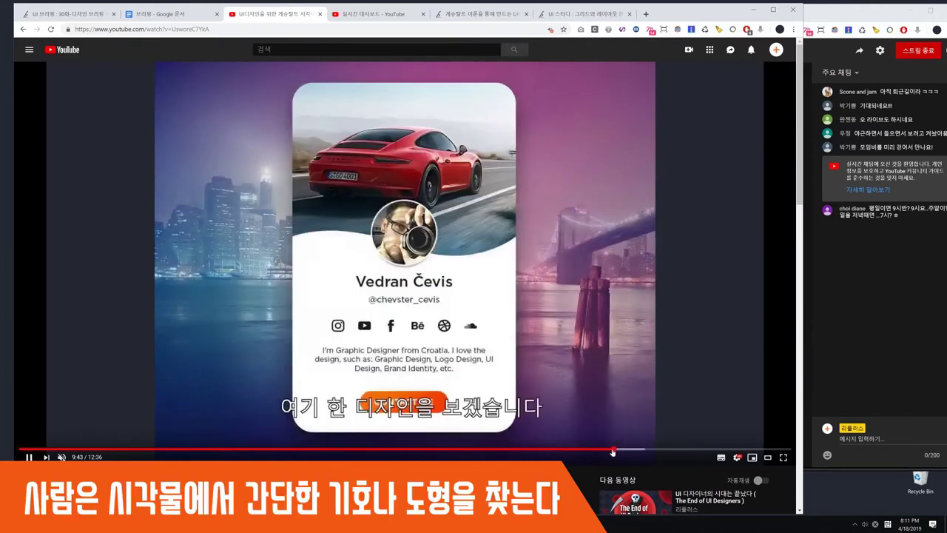
pyautogui.click(397, 257)
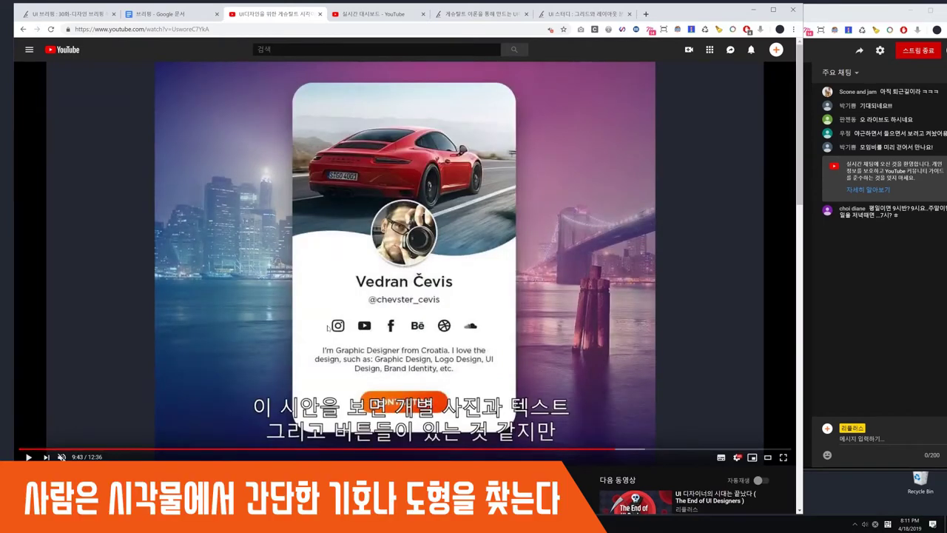
pyautogui.click(704, 364)
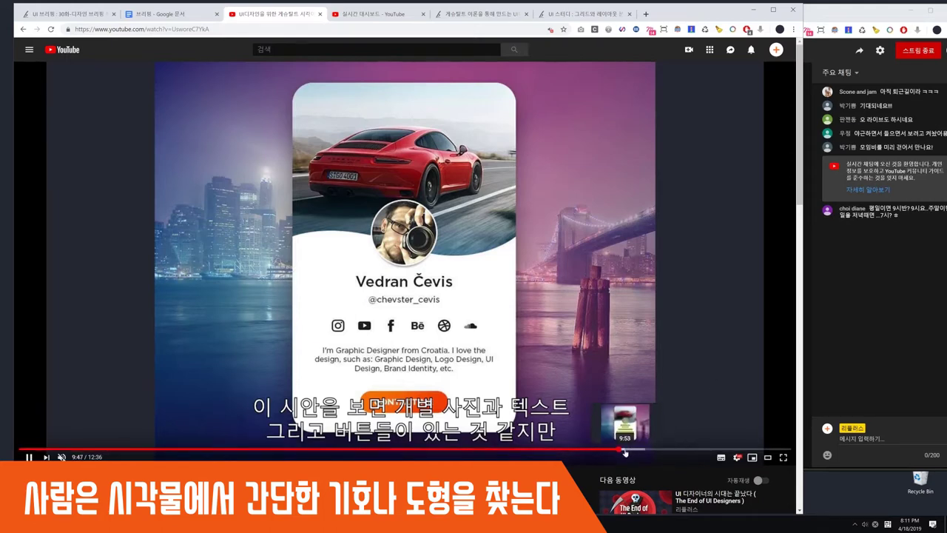
pyautogui.click(625, 450)
pyautogui.click(313, 162)
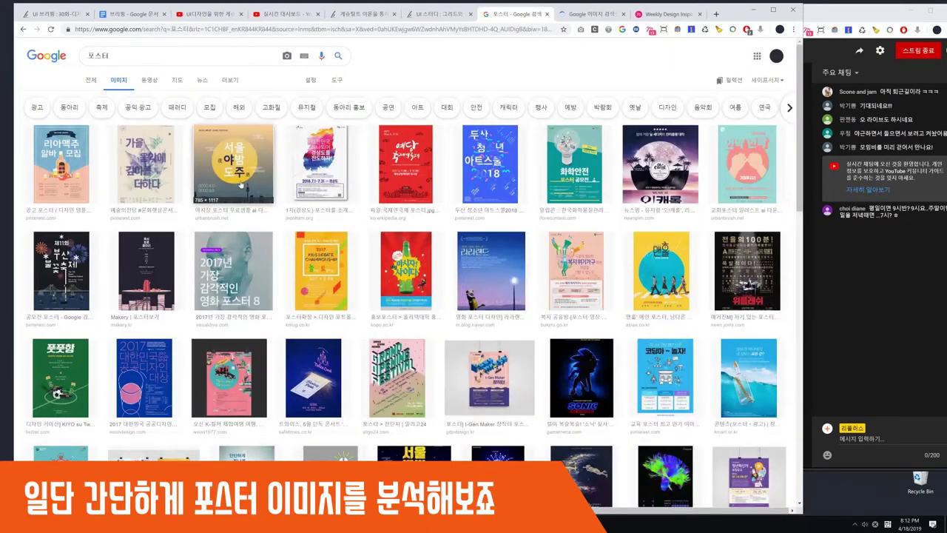
# Open the 서울 야밤도주 and yellow 맨홀 posters from the image results in separate tabs and bring up the 맨홀 poster.
pyautogui.rightClick(238, 180)
pyautogui.click(266, 340)
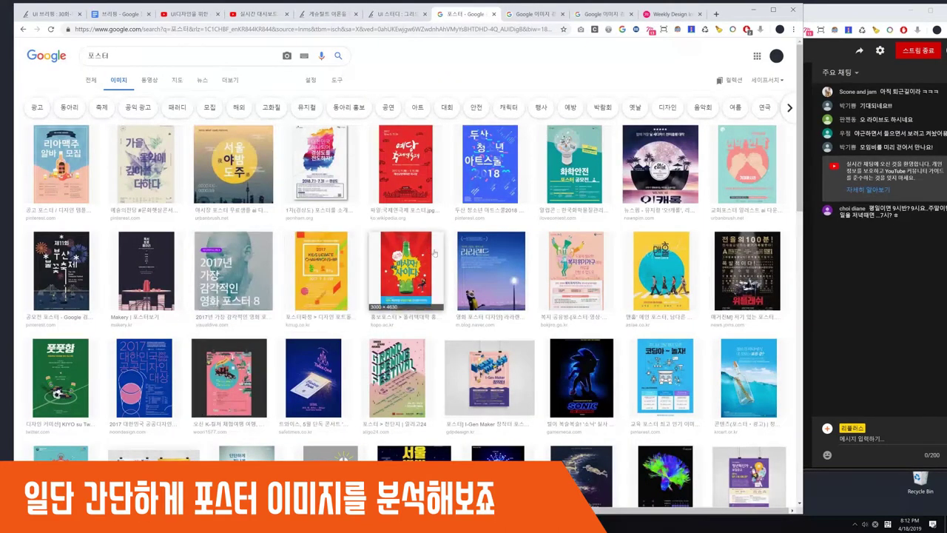
pyautogui.rightClick(645, 250)
pyautogui.click(670, 260)
pyautogui.click(607, 14)
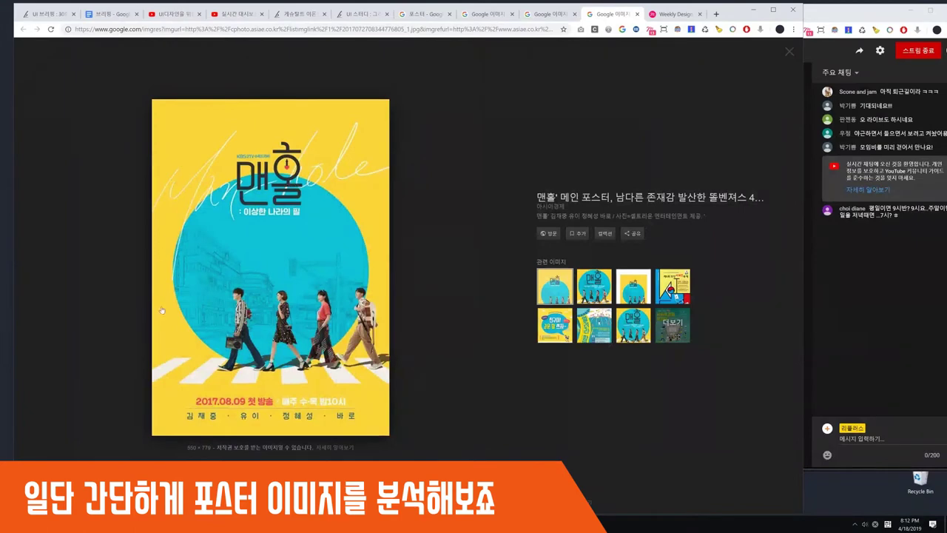
pyautogui.rightClick(275, 235)
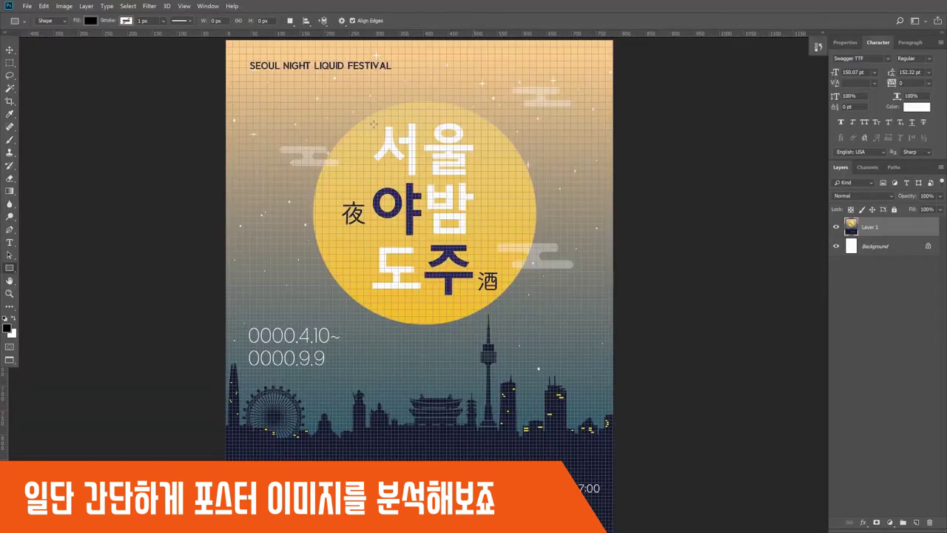
# Draw a rectangle shape over the poster's title lettering and set its opacity to 30%.
pyautogui.moveTo(373, 123)
pyautogui.mouseDown()
pyautogui.moveTo(454, 158)
pyautogui.moveTo(481, 183)
pyautogui.moveTo(478, 175)
pyautogui.moveTo(453, 219)
pyautogui.moveTo(449, 268)
pyautogui.moveTo(460, 274)
pyautogui.moveTo(416, 264)
pyautogui.moveTo(414, 222)
pyautogui.mouseUp()
pyautogui.press('v')
pyautogui.press('3')
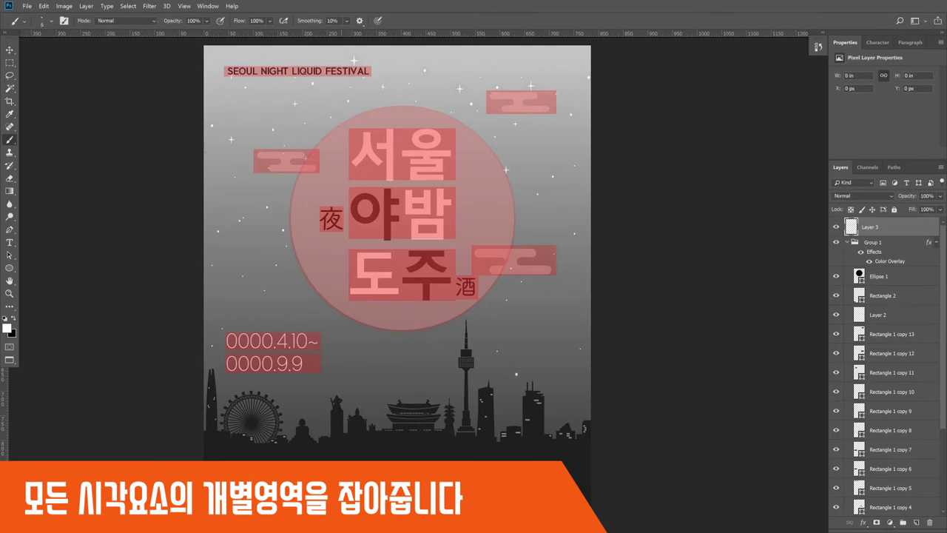
# Brush straight white horizontal guide lines across the poster's headline and cloud area, plus one vertical line through the title area.
pyautogui.moveTo(198, 150)
pyautogui.mouseDown()
pyautogui.moveTo(414, 149)
pyautogui.moveTo(595, 149)
pyautogui.mouseUp()
pyautogui.moveTo(221, 61)
pyautogui.mouseDown()
pyautogui.moveTo(213, 95)
pyautogui.moveTo(591, 99)
pyautogui.mouseUp()
pyautogui.moveTo(186, 109)
pyautogui.mouseDown()
pyautogui.moveTo(592, 110)
pyautogui.moveTo(592, 123)
pyautogui.mouseUp()
pyautogui.moveTo(593, 148); pyautogui.dragTo(667, 148)
pyautogui.moveTo(269, 145); pyautogui.dragTo(655, 145)
pyautogui.moveTo(440, 45); pyautogui.dragTo(439, 459)
# Paint horizontal guide lines along the event information block's upper and lower edges and beneath the two lower clouds.
pyautogui.hotkey('ctrl', '-')
pyautogui.hotkey('ctrl', '-')
pyautogui.moveTo(496, 125); pyautogui.dragTo(497, 401)
pyautogui.hotkey('ctrl', 'z')
pyautogui.moveTo(314, 344); pyautogui.dragTo(521, 344)
pyautogui.moveTo(314, 370); pyautogui.dragTo(522, 370)
pyautogui.moveTo(315, 188); pyautogui.dragTo(522, 188)
pyautogui.moveTo(315, 239); pyautogui.dragTo(522, 239)
# Paint vertical guide lines along the left and right edges of the large title lettering.
pyautogui.moveTo(396, 146); pyautogui.dragTo(394, 401)
pyautogui.hotkey('ctrl', 'z')
pyautogui.moveTo(394, 341); pyautogui.dragTo(393, 45)
pyautogui.hotkey('ctrl', 'z')
pyautogui.moveTo(447, 370); pyautogui.dragTo(447, 44)
# Paint horizontal guide lines at the edges of the small Chinese characters around the title, plus one more vertical line.
pyautogui.moveTo(518, 196); pyautogui.dragTo(318, 197)
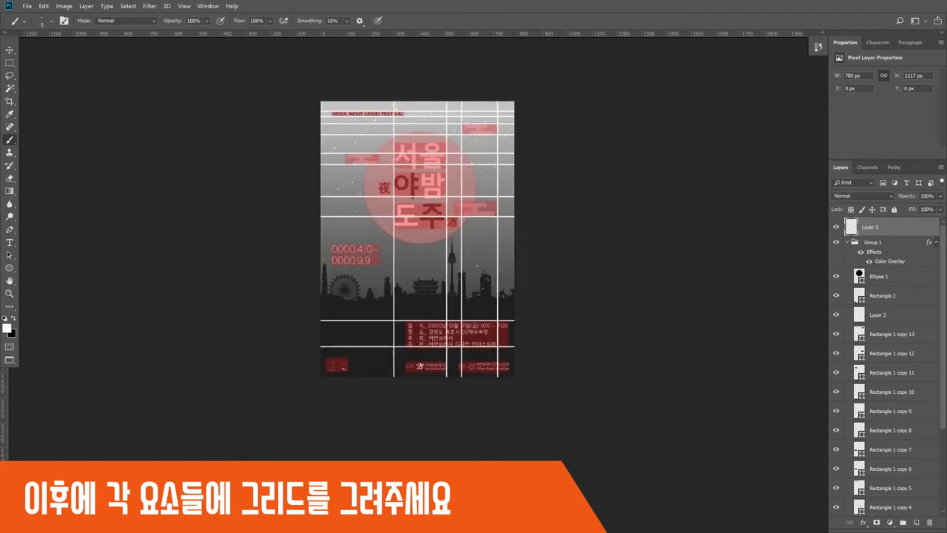
pyautogui.moveTo(518, 172); pyautogui.dragTo(318, 171)
pyautogui.moveTo(393, 381)
pyautogui.mouseDown()
pyautogui.moveTo(391, 96)
pyautogui.moveTo(380, 96)
pyautogui.mouseUp()
pyautogui.moveTo(518, 228); pyautogui.dragTo(319, 228)
# Paint horizontal guide lines along the upper and lower edges of the logo row at the poster's bottom.
pyautogui.moveTo(455, 267); pyautogui.dragTo(467, 297)
pyautogui.scroll(2, 468, 297)
pyautogui.moveTo(467, 298); pyautogui.dragTo(481, 234)
pyautogui.moveTo(597, 412); pyautogui.dragTo(214, 412)
pyautogui.moveTo(598, 442); pyautogui.dragTo(216, 442)
pyautogui.moveTo(481, 234); pyautogui.dragTo(443, 164)
# Transform the red rectangle so that it covers the organizer logo in the poster's lower right corner.
pyautogui.click(553, 372)
pyautogui.moveTo(552, 89); pyautogui.dragTo(552, 317)
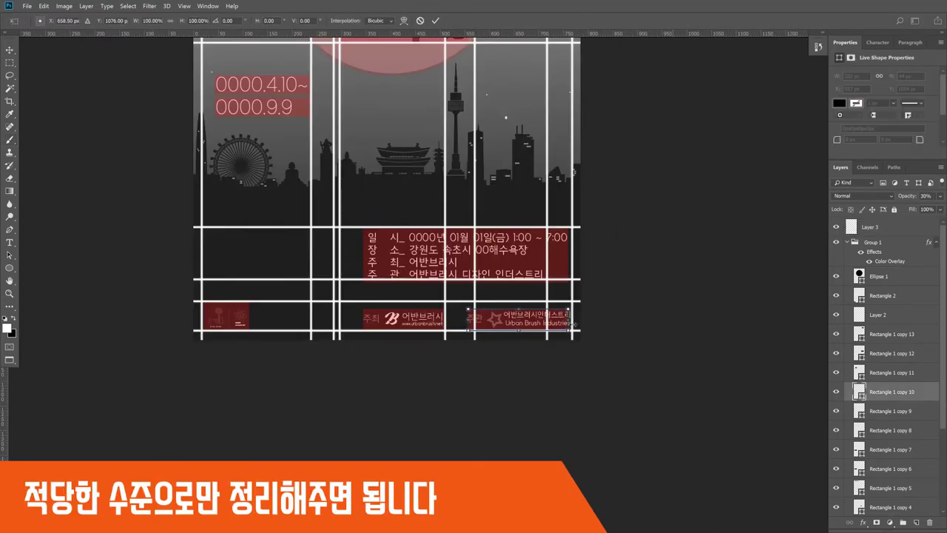
pyautogui.press('Return')
# On Layer 3, paint horizontal guide lines directly above and below the two-line date text.
pyautogui.moveTo(506, 118); pyautogui.dragTo(525, 288)
pyautogui.click(887, 227)
pyautogui.press('b')
pyautogui.moveTo(600, 287); pyautogui.dragTo(211, 286)
pyautogui.moveTo(207, 247); pyautogui.dragTo(599, 247)
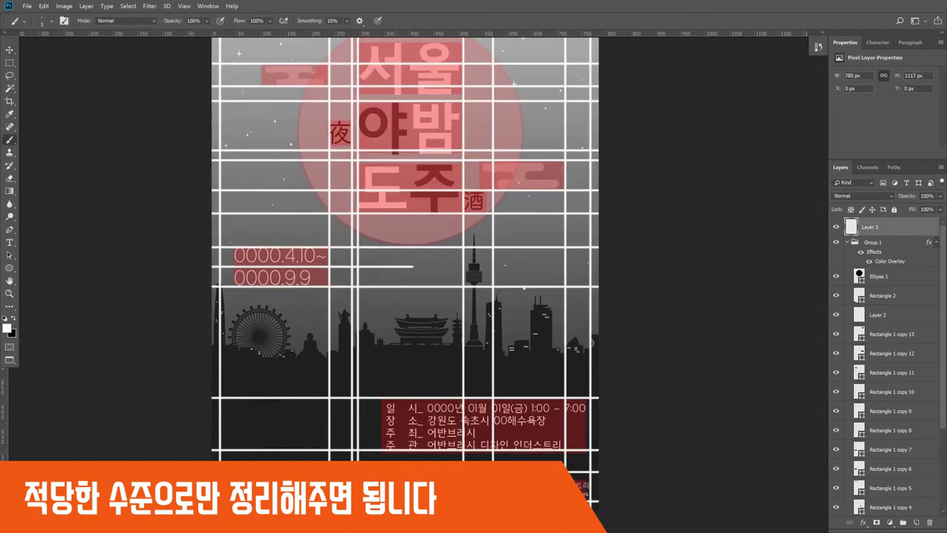
# Add the remaining straight guide lines along the edges of the date text, information block, logos and clouds to complete the grid.
pyautogui.scroll(2, 552, 316)
pyautogui.scroll(-6, 552, 317)
pyautogui.scroll(5, 552, 317)
pyautogui.scroll(-6, 552, 317)
pyautogui.scroll(1, 552, 317)
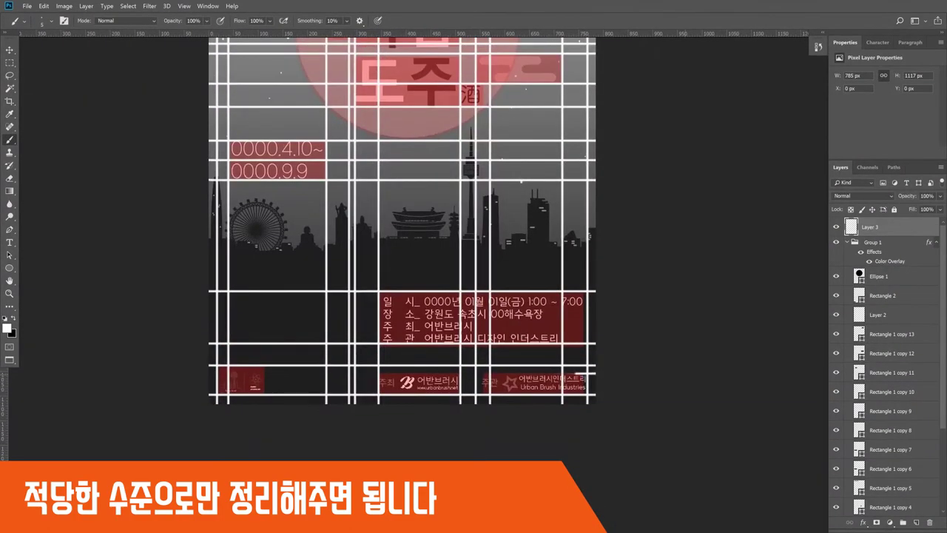
pyautogui.scroll(5, 552, 317)
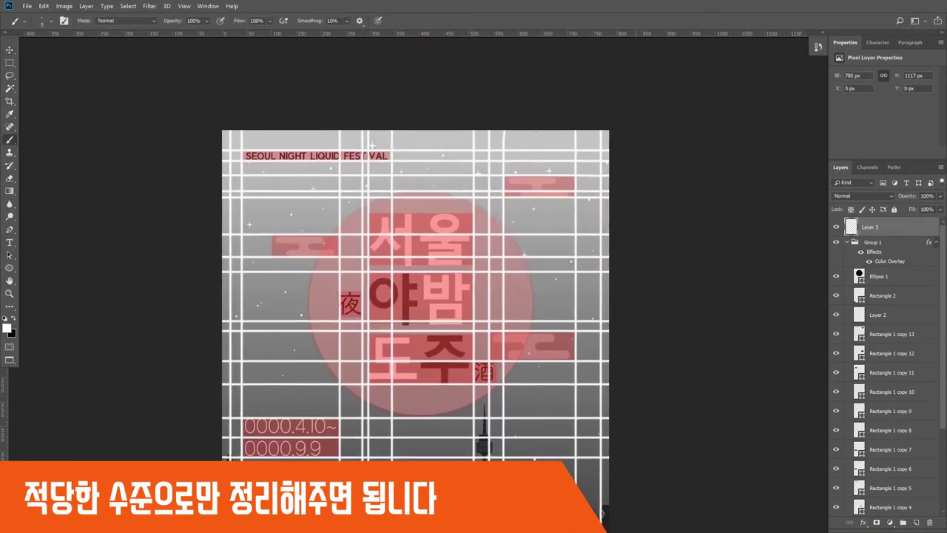
pyautogui.keyDown('shift'); pyautogui.click(536, 140); pyautogui.keyUp('shift')
# Select a narrow full-height strip along the poster's left margin with the marquee and add a new layer.
pyautogui.scroll(-6, 534, 317)
pyautogui.hotkey('ctrl', '-')
pyautogui.hotkey('ctrl', '-')
pyautogui.press('m')
pyautogui.moveTo(323, 108); pyautogui.dragTo(340, 394)
pyautogui.hotkey('ctrl', 'shift', 'alt', 'n')
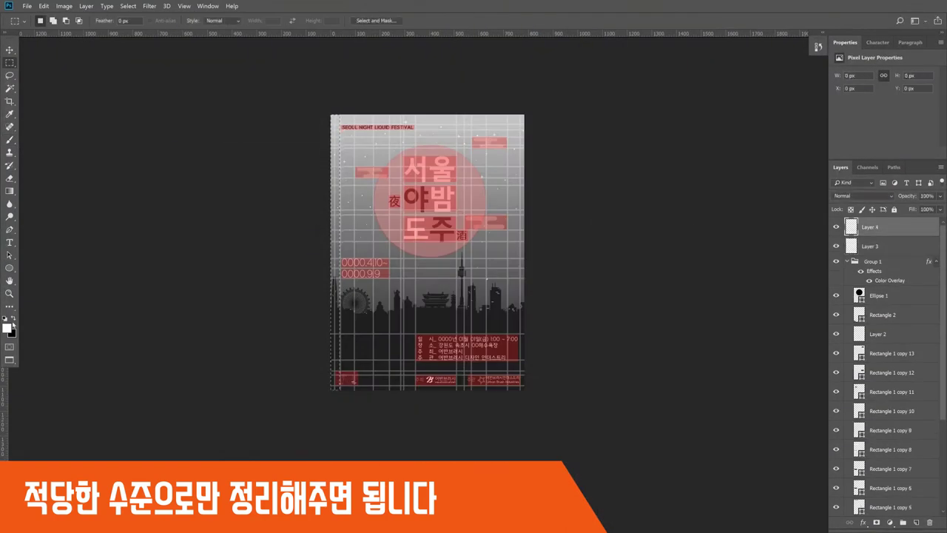
# Choose a bright lime green foreground color and fill the selected margin strip with it.
pyautogui.click(10, 327)
pyautogui.click(619, 458)
pyautogui.click(583, 374)
pyautogui.click(619, 467)
pyautogui.moveTo(593, 391); pyautogui.dragTo(591, 371)
pyautogui.press('Return')
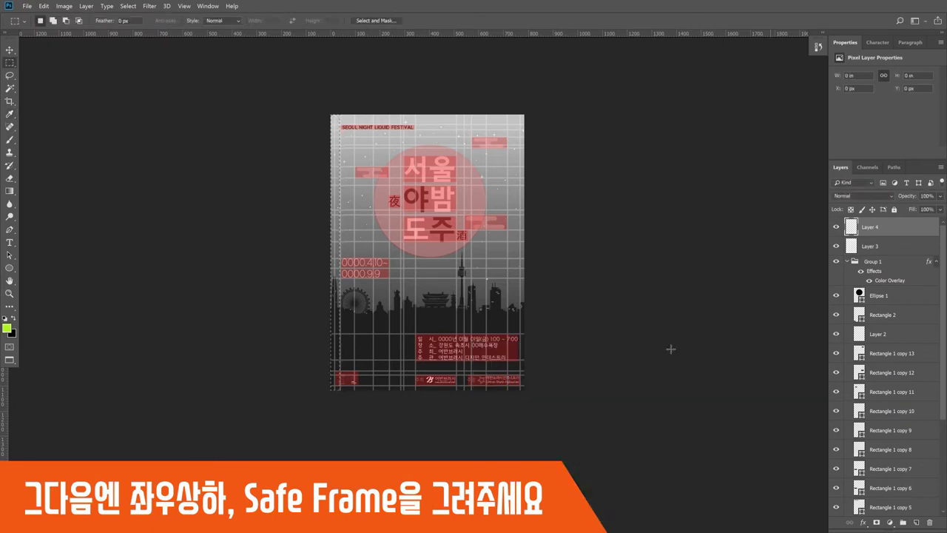
pyautogui.hotkey('alt', 'BackSpace')
# Set the green strip to 35% opacity, then copy and rotate it to build the safe frame along the poster's other edges.
pyautogui.press('v')
pyautogui.press('3')
pyautogui.press('5')
pyautogui.moveTo(335, 250); pyautogui.dragTo(450, 255)
pyautogui.hotkey('ctrl', 't')
pyautogui.moveTo(500, 117); pyautogui.dragTo(565, 285)
pyautogui.press('Return')
pyautogui.moveTo(509, 272)
pyautogui.mouseDown()
pyautogui.moveTo(518, 163)
pyautogui.moveTo(499, 126)
pyautogui.moveTo(471, 138)
pyautogui.moveTo(488, 181)
pyautogui.moveTo(487, 395)
pyautogui.mouseUp()
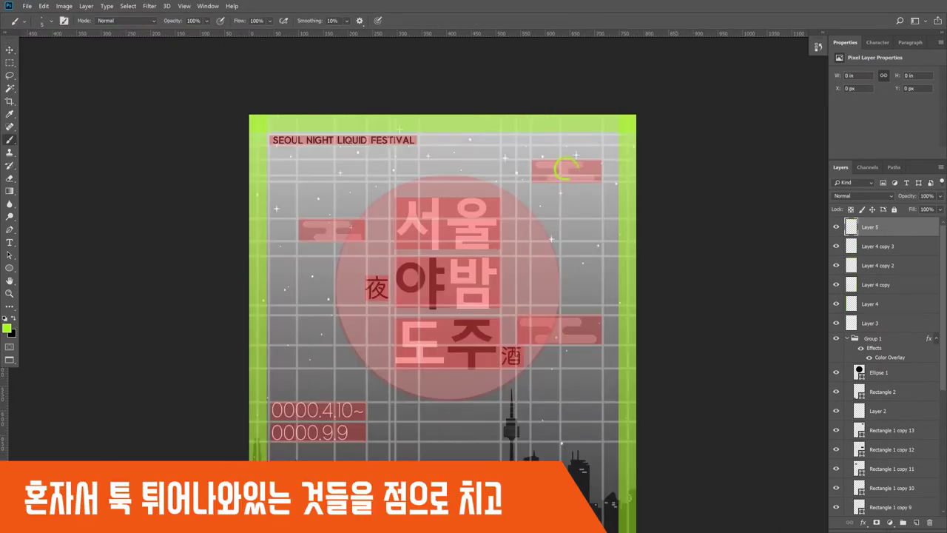
# Set the foreground color to white and brush a small circle over the poster's upper right cloud.
pyautogui.press('x')
pyautogui.click(6, 327)
pyautogui.click(484, 386)
pyautogui.press('Return')
pyautogui.moveTo(570, 165); pyautogui.dragTo(577, 176)
pyautogui.press('space')
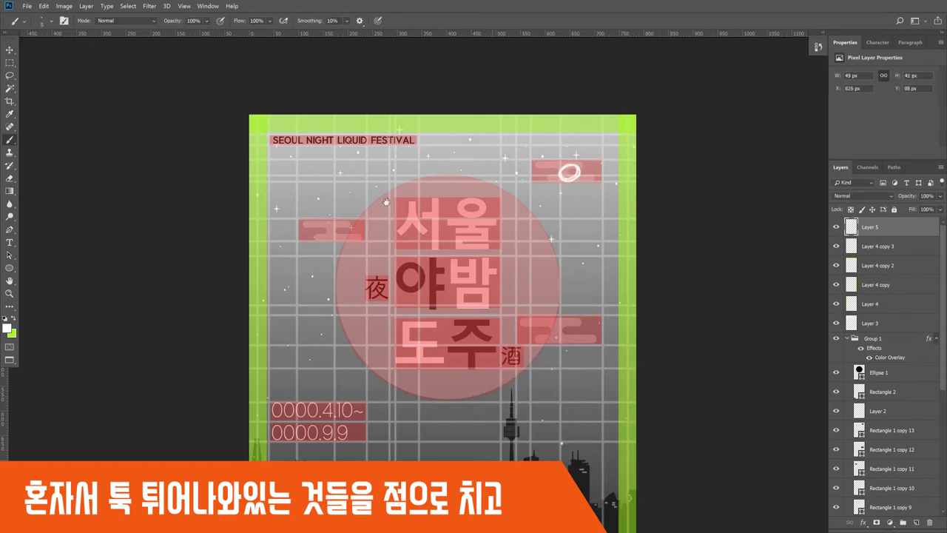
# Brush small white circles over the left cloud, the lower right cloud and the date text.
pyautogui.moveTo(332, 242); pyautogui.dragTo(335, 230)
pyautogui.moveTo(575, 341); pyautogui.dragTo(570, 326)
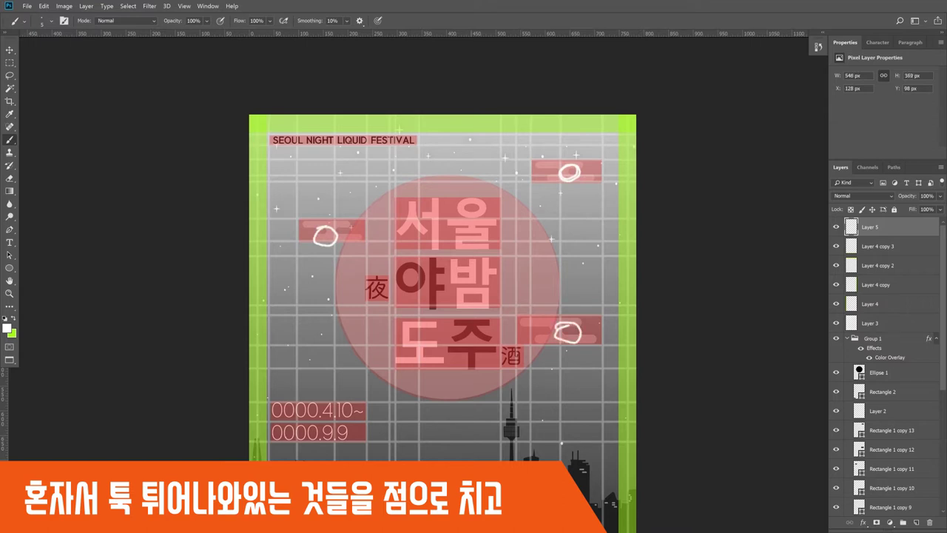
pyautogui.moveTo(298, 429)
pyautogui.mouseDown()
pyautogui.moveTo(318, 422)
pyautogui.moveTo(302, 411)
pyautogui.moveTo(311, 412)
pyautogui.mouseUp()
# Lasso the quadrilateral joining the four circled points, fill it with white on a new layer and set its opacity to 30%.
pyautogui.press('l')
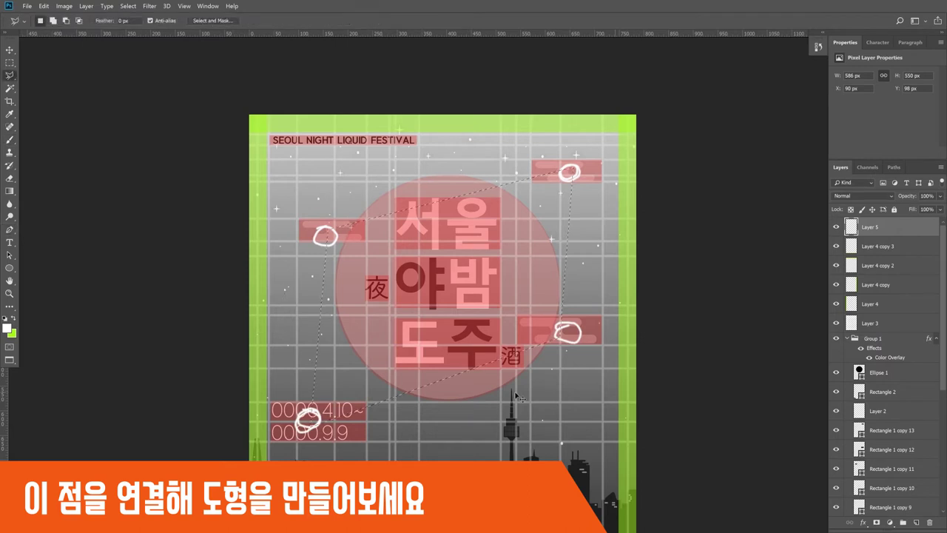
pyautogui.hotkey('ctrl', 'shift', 'n')
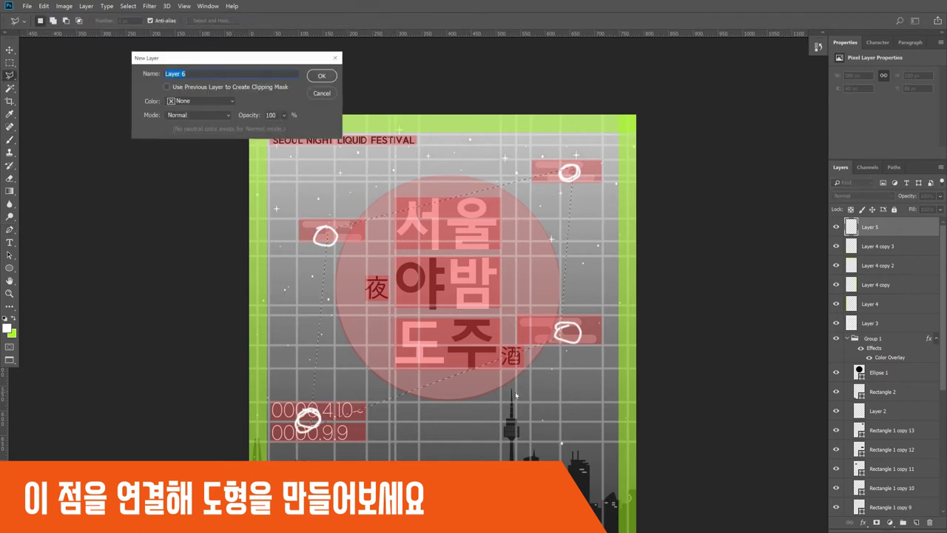
pyautogui.press('Return')
pyautogui.hotkey('alt', 'BackSpace')
pyautogui.hotkey('ctrl', 'd')
pyautogui.press('v')
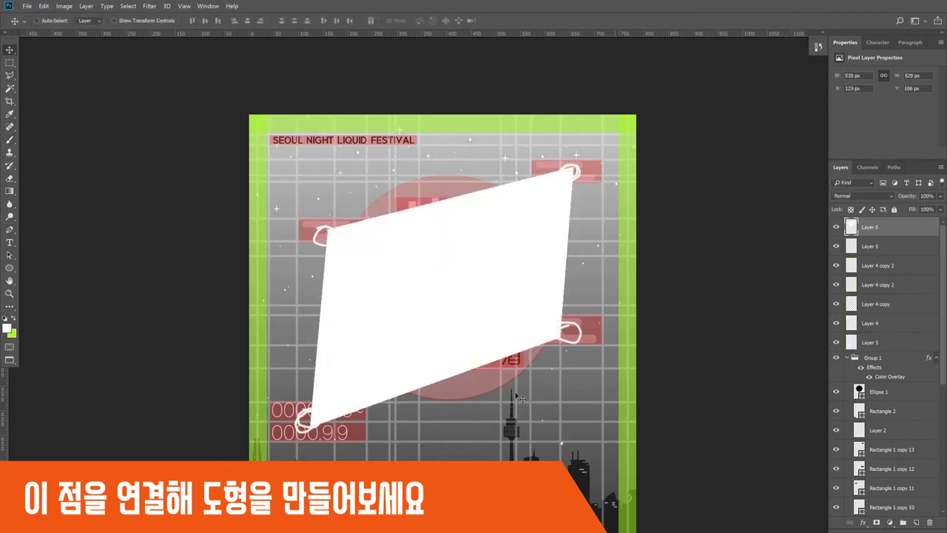
pyautogui.press('3')
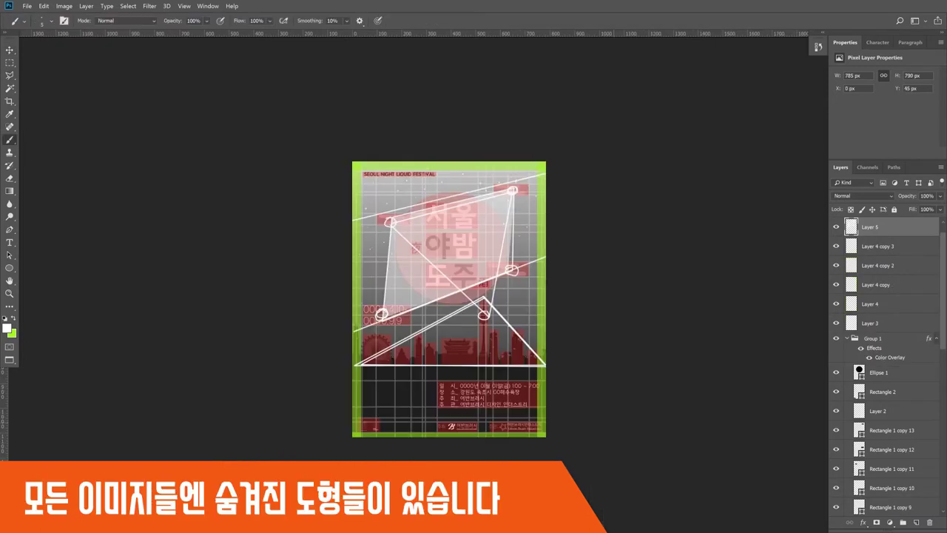
# Paint white lines extending the quadrilateral's sides over the full poster, plus straight lines along the lower information block's edges.
pyautogui.moveTo(515, 162); pyautogui.dragTo(509, 436)
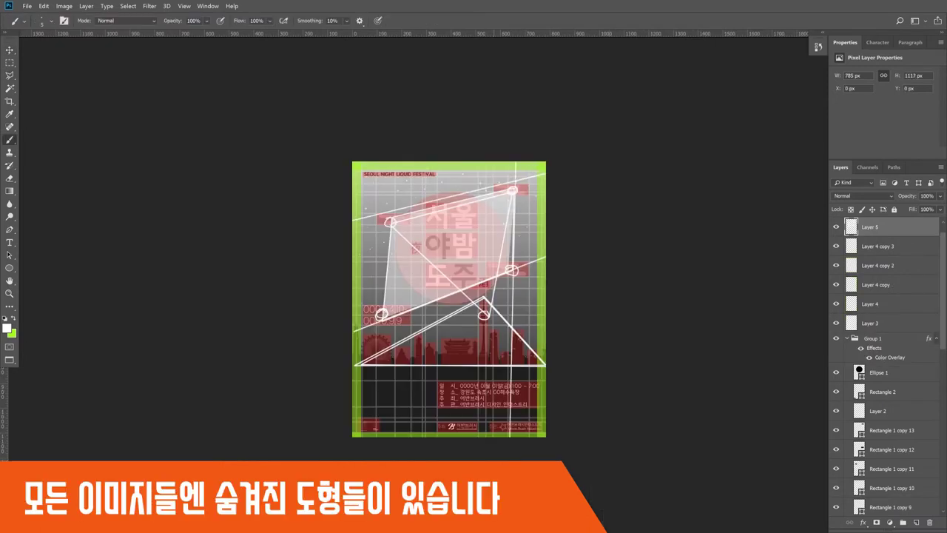
pyautogui.moveTo(390, 163); pyautogui.dragTo(362, 436)
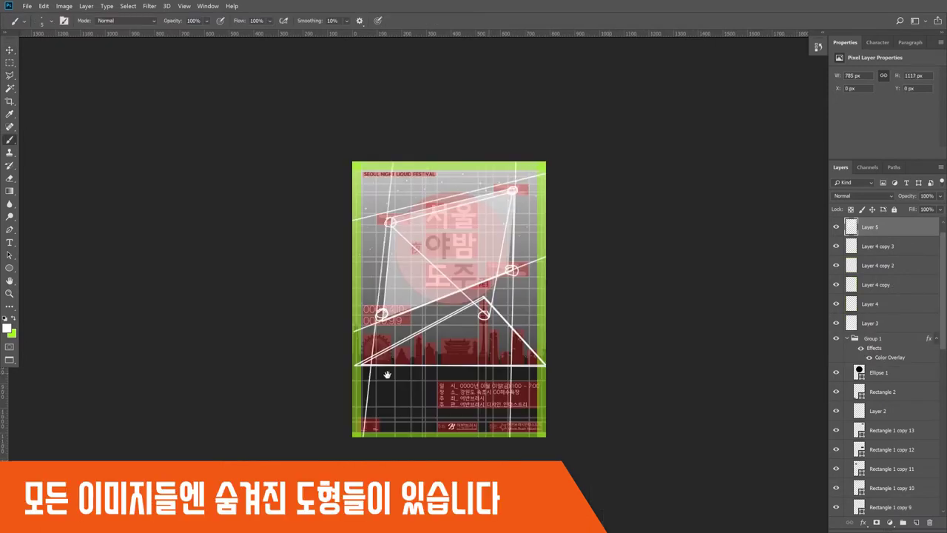
pyautogui.moveTo(353, 418); pyautogui.dragTo(545, 418)
pyautogui.moveTo(361, 381); pyautogui.dragTo(545, 381)
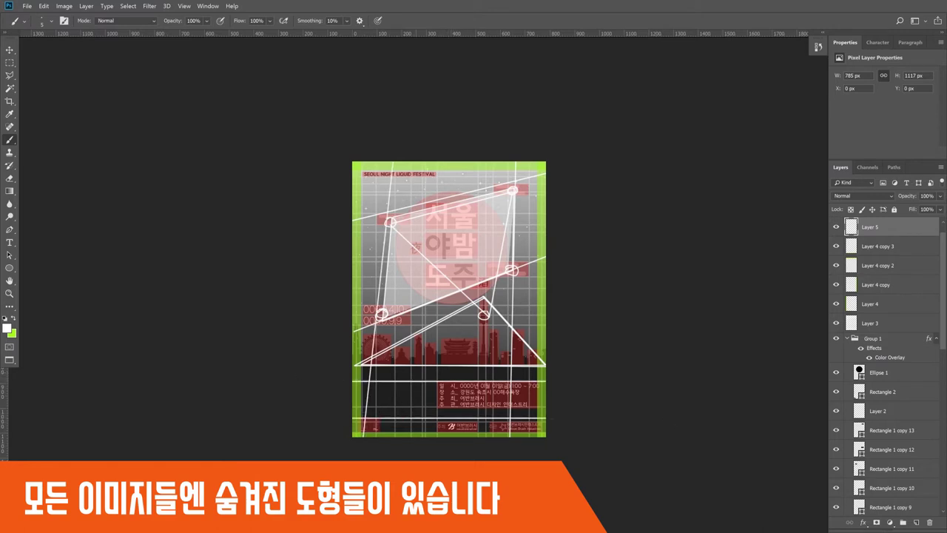
pyautogui.scroll(-2, 449, 296)
pyautogui.scroll(3, 466, 365)
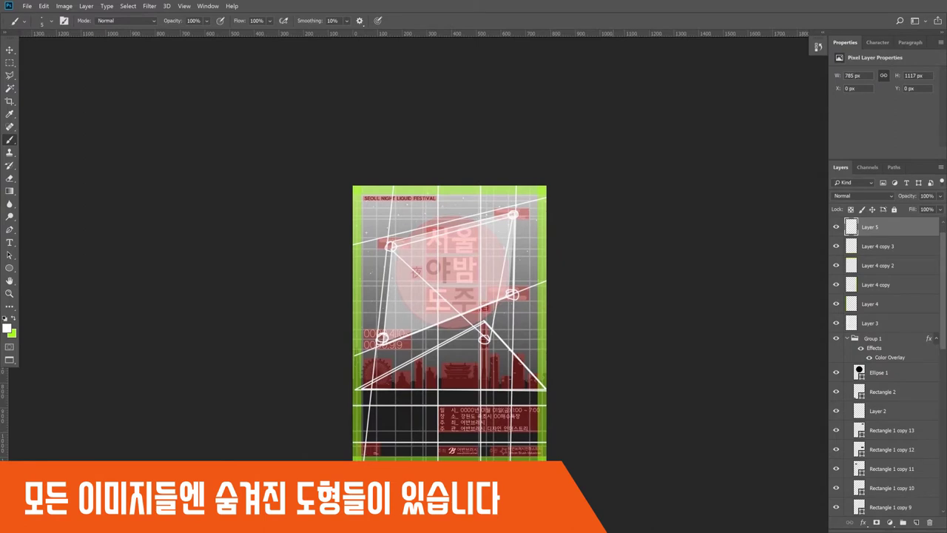
# Lasso the regions bounded by the white lines and fill them with color #eaff5c on new layers.
pyautogui.press('l')
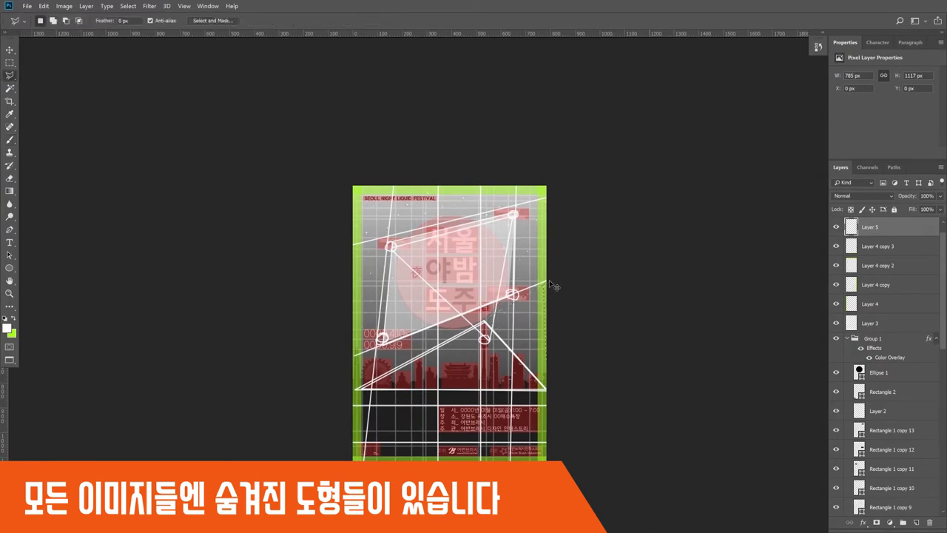
pyautogui.hotkey('ctrl', 'shift', 'alt', 'n')
pyautogui.press('d')
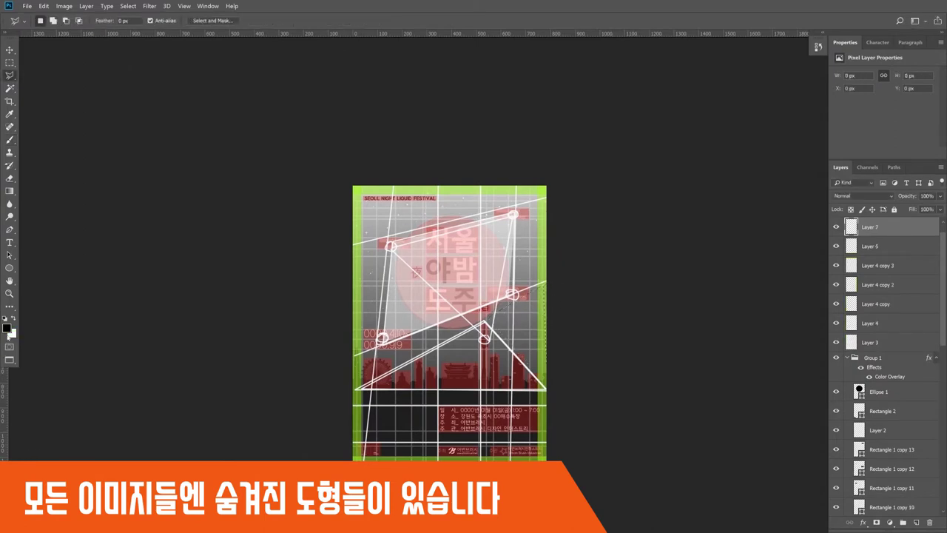
pyautogui.click(8, 330)
pyautogui.write('eaff5c')
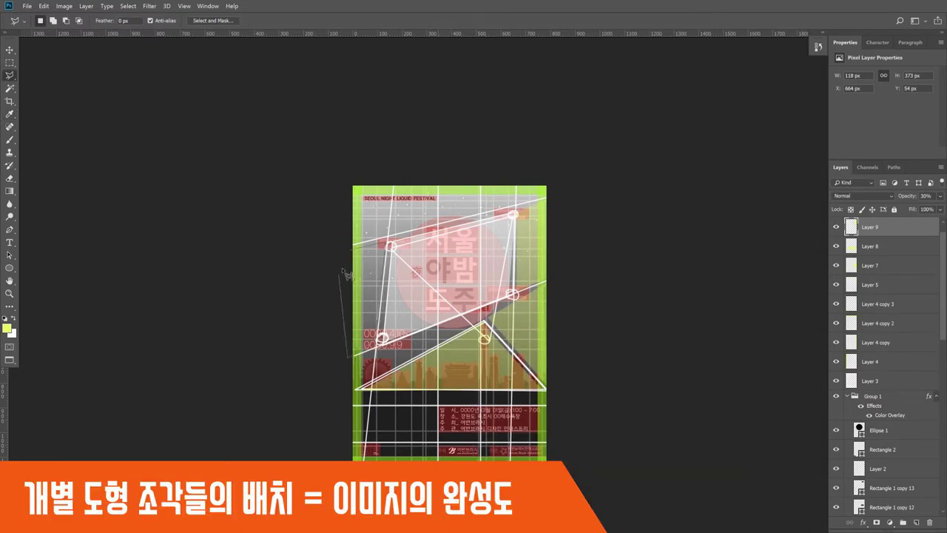
pyautogui.hotkey('alt', 'Delete')
pyautogui.hotkey('ctrl', 'd')
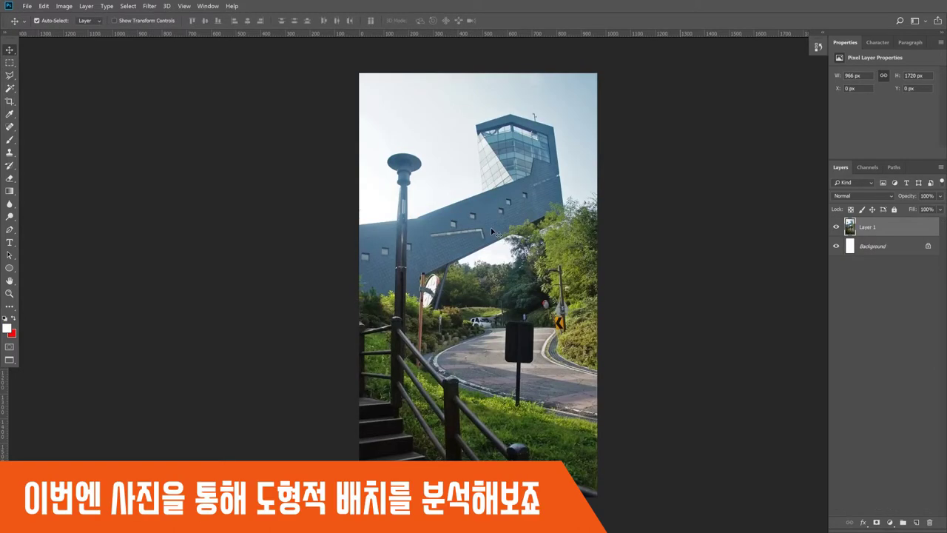
# Desaturate the tower photo and darken it with a new black-filled layer at 30% opacity.
pyautogui.hotkey('ctrl', 'shift', 'n')
pyautogui.press('Return')
pyautogui.press('b')
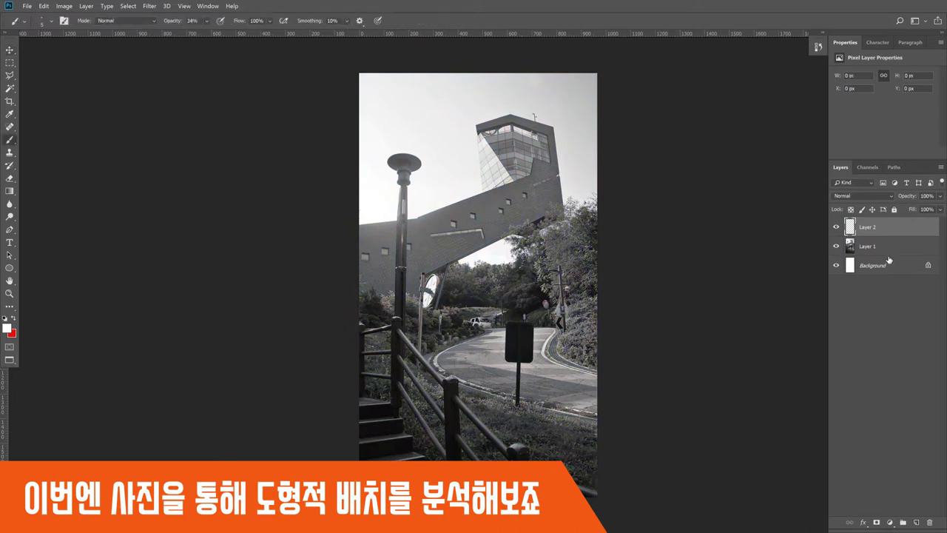
pyautogui.press('d')
pyautogui.hotkey('alt', 'BackSpace')
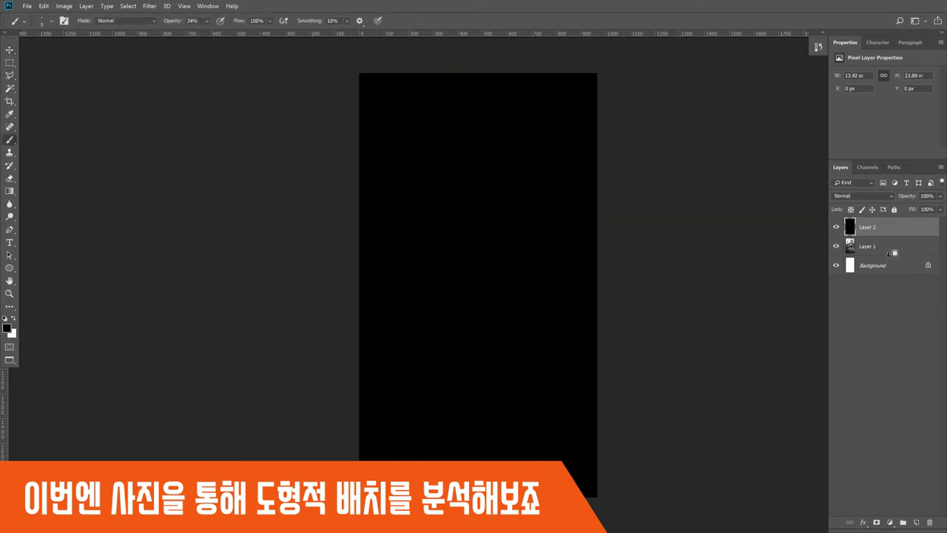
pyautogui.press('v')
pyautogui.press('3')
# On a new layer, paint thin white lines at 61% brush opacity along the bridge's upper edge, the tower's right side and roof.
pyautogui.hotkey('ctrl', 'shift', 'n')
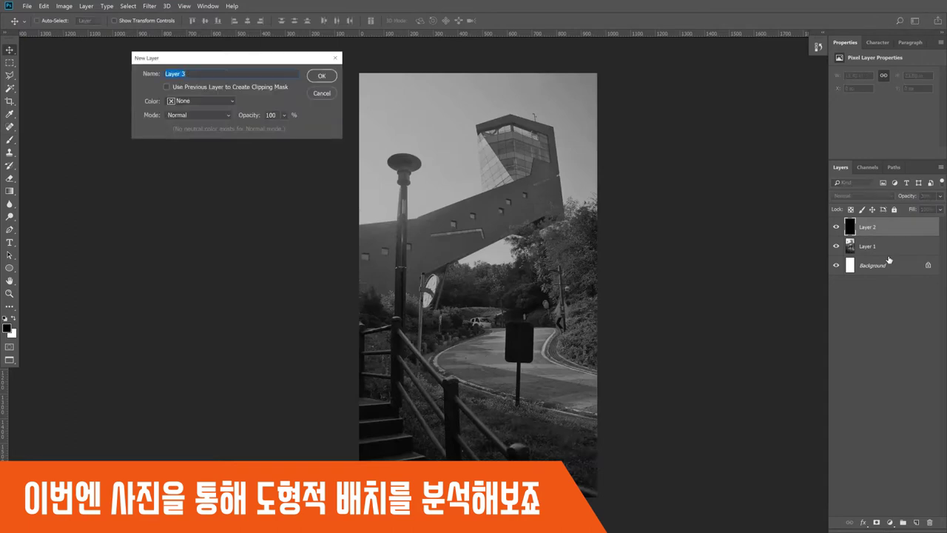
pyautogui.press('Return')
pyautogui.press('x')
pyautogui.press('b')
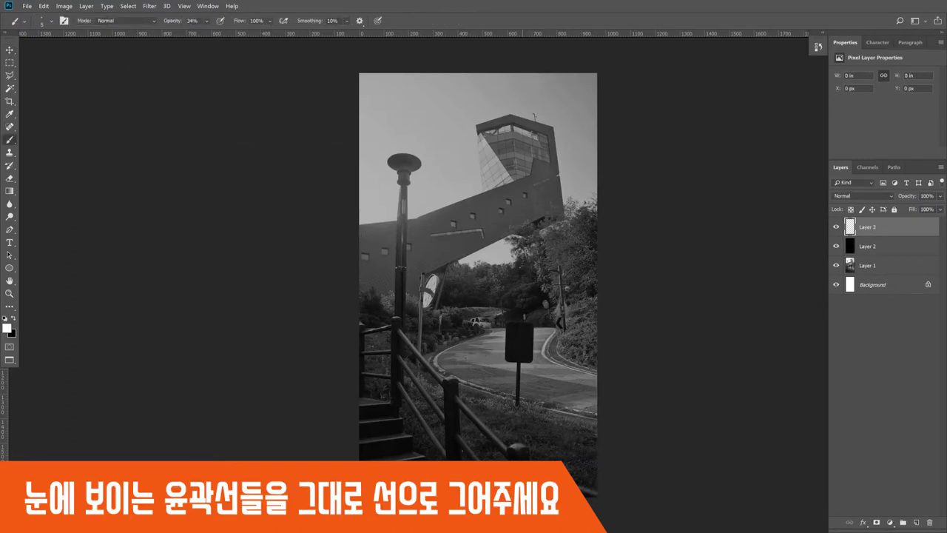
pyautogui.keyDown('shift'); pyautogui.click(597, 150); pyautogui.keyUp('shift')
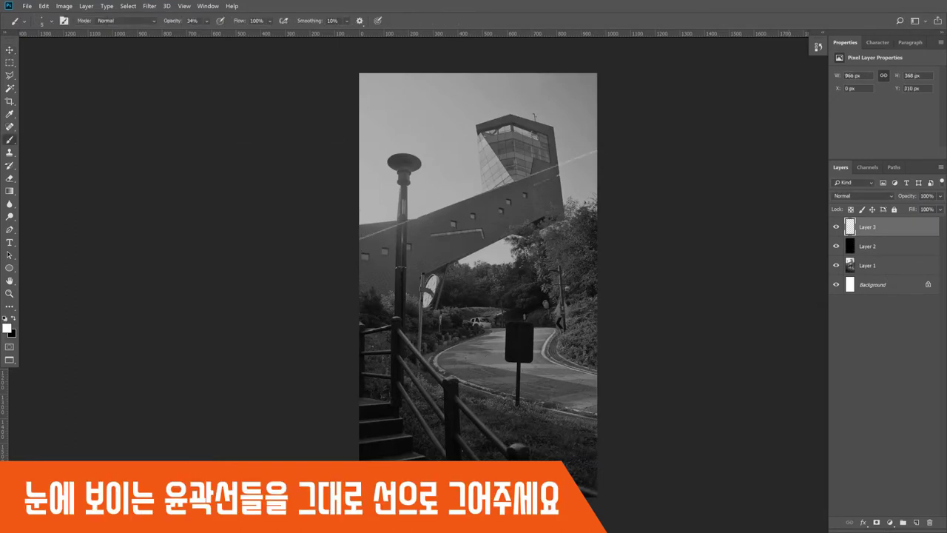
pyautogui.hotkey('ctrl', 'z')
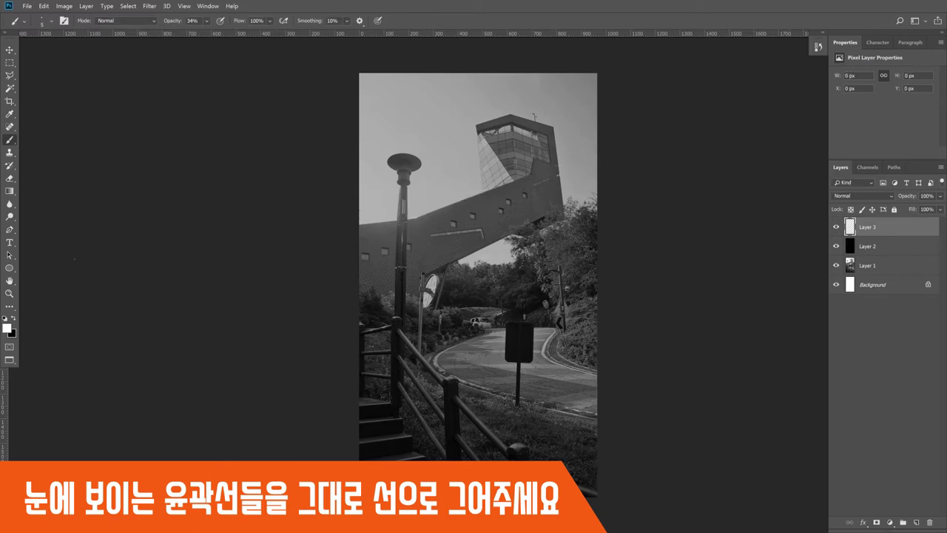
pyautogui.click(206, 21)
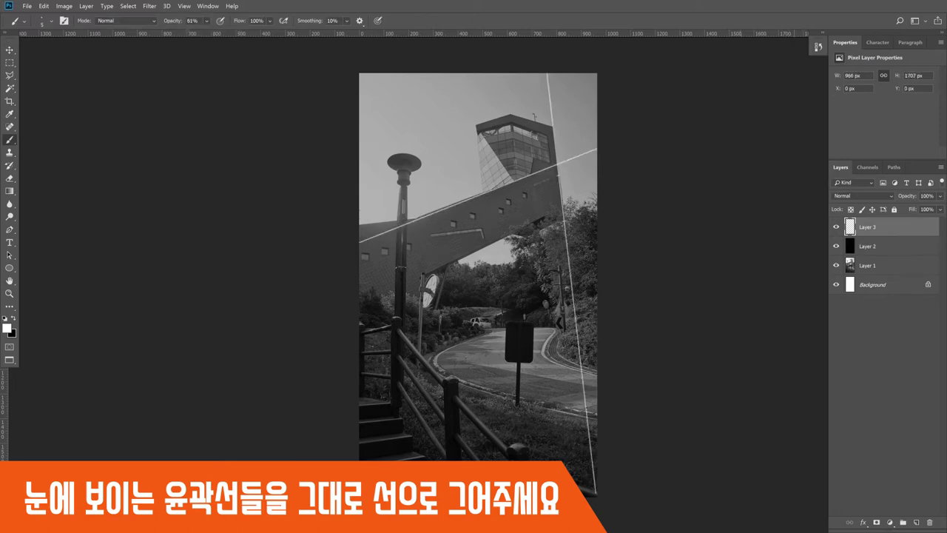
pyautogui.click(359, 74)
pyautogui.keyDown('shift'); pyautogui.click(597, 137); pyautogui.keyUp('shift')
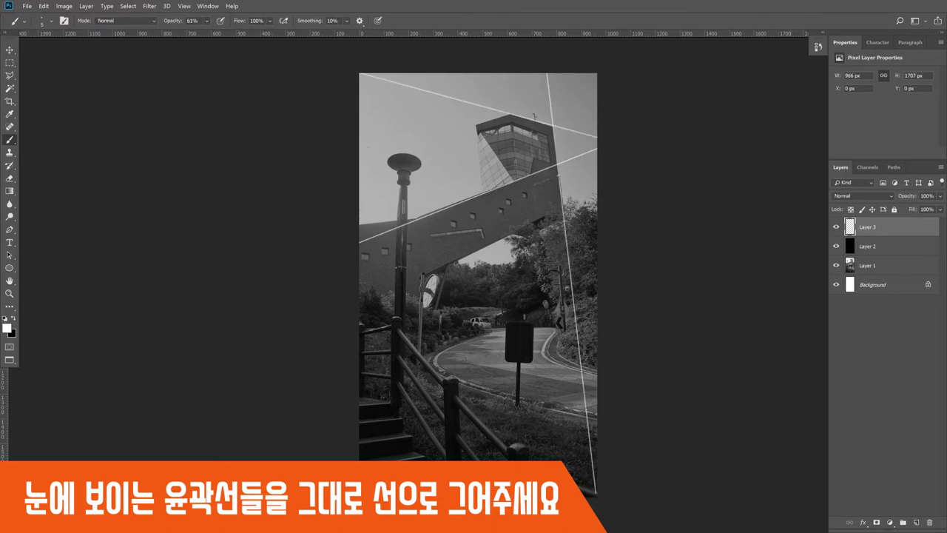
# Paint thin straight white lines across the photo extending the contours of the tower, bridge, lamp post, railing, stairs and road.
pyautogui.moveTo(359, 155); pyautogui.dragTo(596, 93)
pyautogui.moveTo(504, 73); pyautogui.dragTo(545, 462)
pyautogui.moveTo(360, 335); pyautogui.dragTo(597, 264)
pyautogui.moveTo(360, 273); pyautogui.dragTo(523, 461)
pyautogui.moveTo(402, 72)
pyautogui.mouseDown()
pyautogui.moveTo(395, 412)
pyautogui.moveTo(596, 469)
pyautogui.mouseUp()
pyautogui.moveTo(359, 351); pyautogui.dragTo(428, 460)
pyautogui.moveTo(360, 314); pyautogui.dragTo(478, 461)
pyautogui.moveTo(487, 330)
pyautogui.mouseDown()
pyautogui.moveTo(359, 400)
pyautogui.moveTo(555, 329)
pyautogui.mouseUp()
pyautogui.moveTo(554, 330)
pyautogui.mouseDown()
pyautogui.moveTo(510, 461)
pyautogui.moveTo(490, 460)
pyautogui.mouseUp()
pyautogui.hotkey('ctrl', 'z')
pyautogui.moveTo(484, 332); pyautogui.dragTo(596, 369)
pyautogui.hotkey('ctrl', 'z')
pyautogui.moveTo(360, 271); pyautogui.dragTo(596, 369)
pyautogui.moveTo(432, 73); pyautogui.dragTo(410, 461)
pyautogui.moveTo(360, 423); pyautogui.dragTo(596, 389)
pyautogui.moveTo(359, 446); pyautogui.dragTo(596, 413)
pyautogui.moveTo(408, 462); pyautogui.dragTo(596, 430)
pyautogui.moveTo(471, 72); pyautogui.dragTo(505, 461)
pyautogui.moveTo(596, 293); pyautogui.dragTo(441, 73)
pyautogui.moveTo(596, 194); pyautogui.dragTo(359, 304)
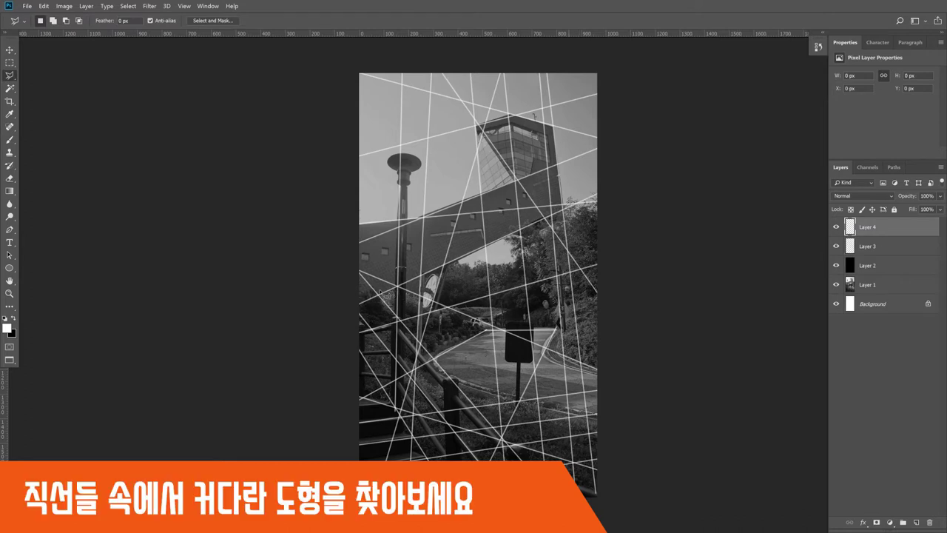
# Fill the large shapes between the lines with translucent yellow, red and green on new layers, and fade the grouped line layers to 30% opacity.
pyautogui.hotkey('ctrl', 'shift', 'alt', 'n')
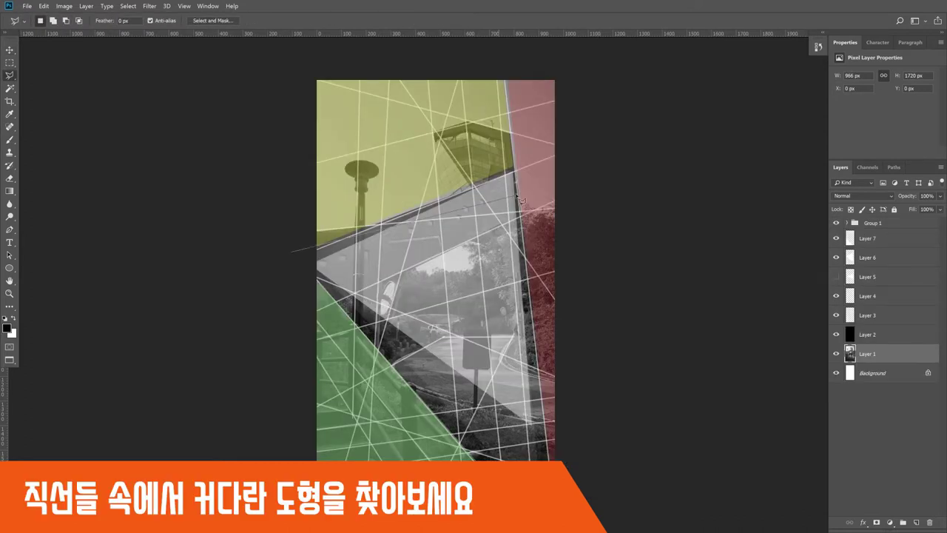
pyautogui.press('v')
pyautogui.click(836, 316)
pyautogui.click(836, 316)
pyautogui.click(862, 317)
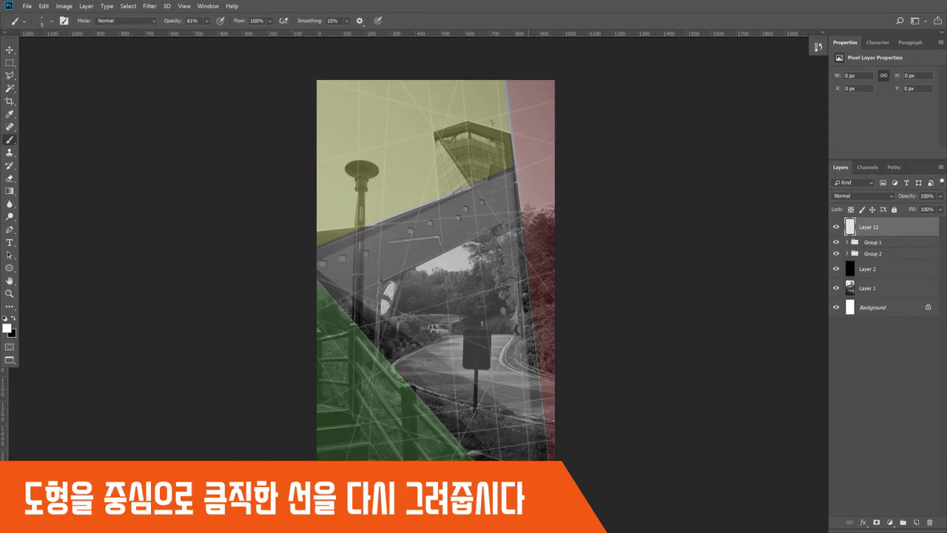
# Paint thicker white lines on a new layer along the colored shapes' borders, the bridge edges, the tower and the lamp post.
pyautogui.moveTo(520, 216); pyautogui.dragTo(548, 460)
pyautogui.moveTo(337, 304); pyautogui.dragTo(479, 460)
pyautogui.moveTo(506, 81); pyautogui.dragTo(521, 218)
pyautogui.moveTo(317, 247); pyautogui.dragTo(554, 153)
pyautogui.moveTo(554, 199); pyautogui.dragTo(318, 312)
pyautogui.moveTo(462, 80); pyautogui.dragTo(501, 460)
pyautogui.moveTo(351, 207); pyautogui.dragTo(376, 210)
pyautogui.hotkey('ctrl', 'z')
pyautogui.moveTo(316, 172); pyautogui.dragTo(555, 98)
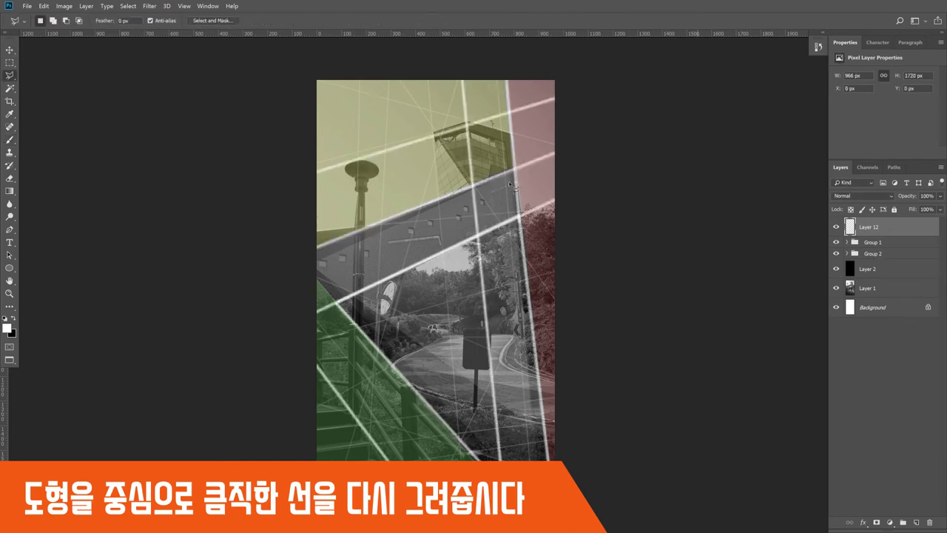
pyautogui.moveTo(358, 80); pyautogui.dragTo(350, 460)
# Hide Group 1 and Group 2, and toggle the thick line layer to compare the layout with the photo.
pyautogui.press('v')
pyautogui.click(836, 245)
pyautogui.click(836, 254)
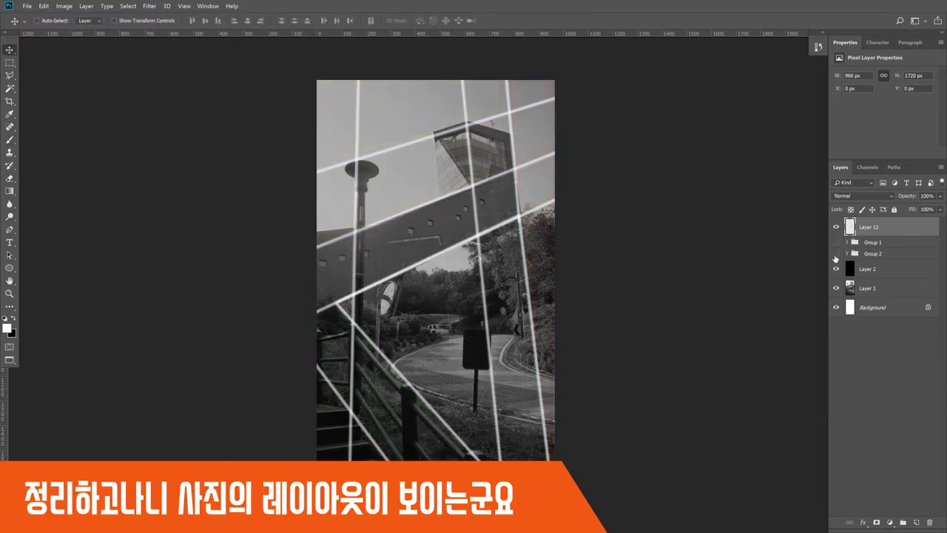
pyautogui.click(836, 227)
pyautogui.click(836, 228)
pyautogui.click(836, 227)
pyautogui.click(836, 228)
# Mark the photo's margins with copies of a red 135 × 335 px rectangle and a yellow 689 × 1460 px frame.
pyautogui.press('m')
pyautogui.moveTo(521, 156); pyautogui.dragTo(560, 243)
pyautogui.hotkey('ctrl', 'shift', 'n')
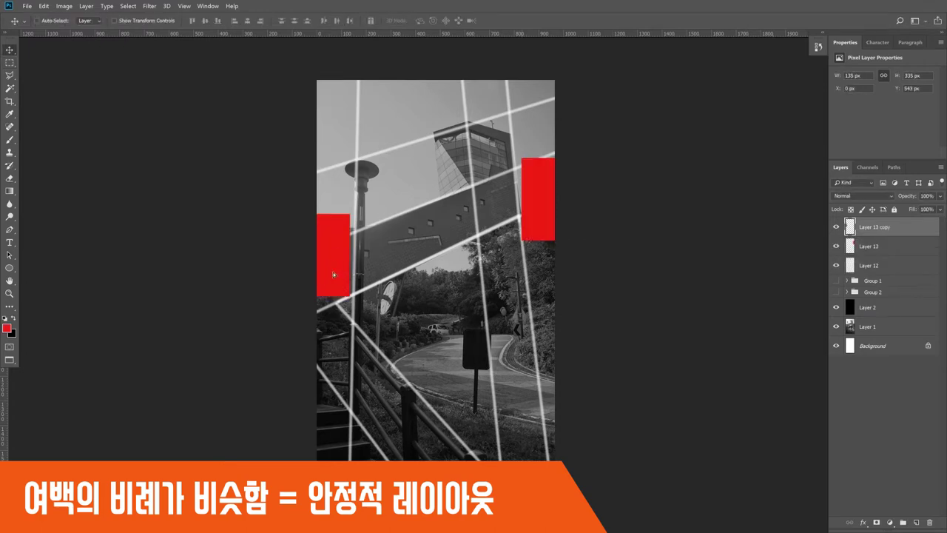
pyautogui.moveTo(330, 271); pyautogui.dragTo(331, 339)
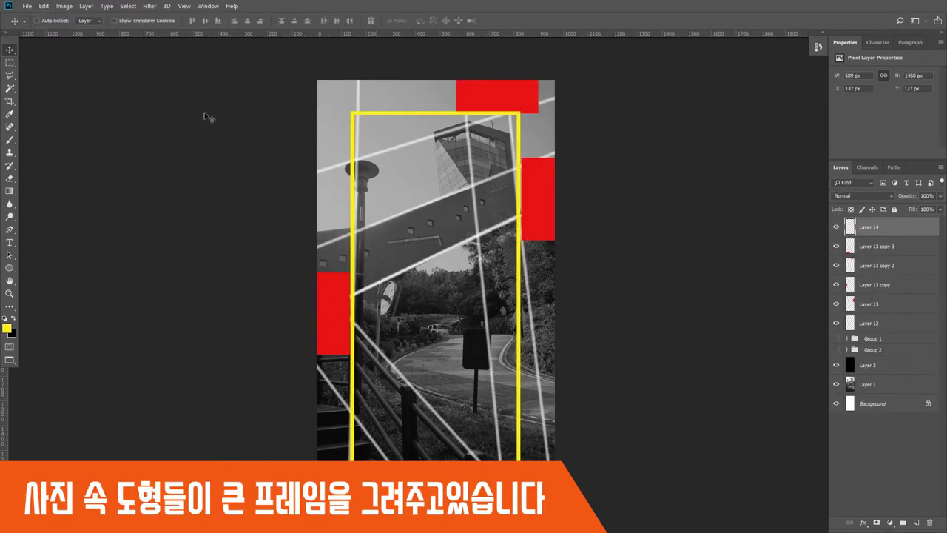
# Outline the right and bottom margins outside the yellow frame with rectangular selections to compare them.
pyautogui.press('m')
pyautogui.press('b')
pyautogui.press('v')
pyautogui.press('m')
pyautogui.moveTo(523, 91); pyautogui.dragTo(578, 518)
pyautogui.moveTo(317, 463); pyautogui.dragTo(555, 503)
pyautogui.moveTo(366, 208); pyautogui.dragTo(369, 262)
pyautogui.press('v')
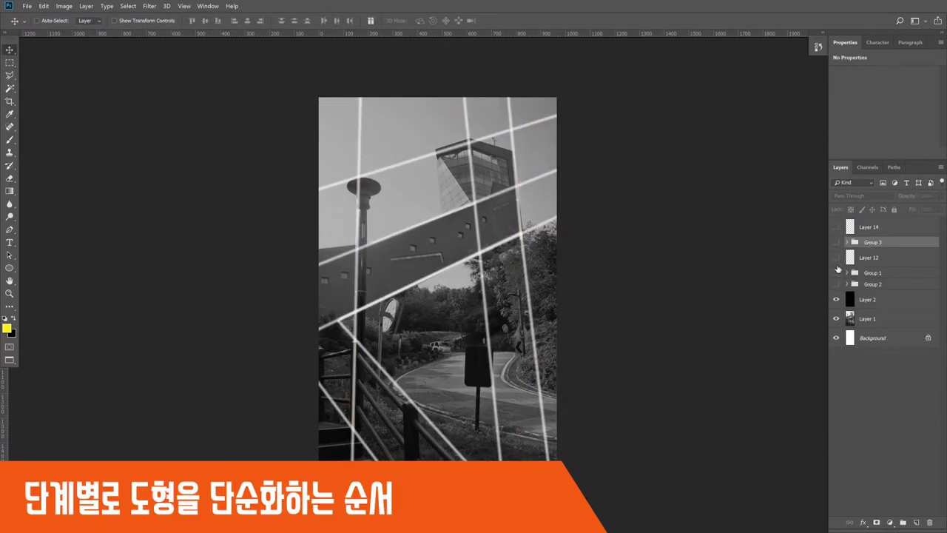
# Show Group 2 at 100% opacity and hide its filled shapes on Layers 5, 6 and 7, keeping only the lines.
pyautogui.click(837, 284)
pyautogui.click(860, 286)
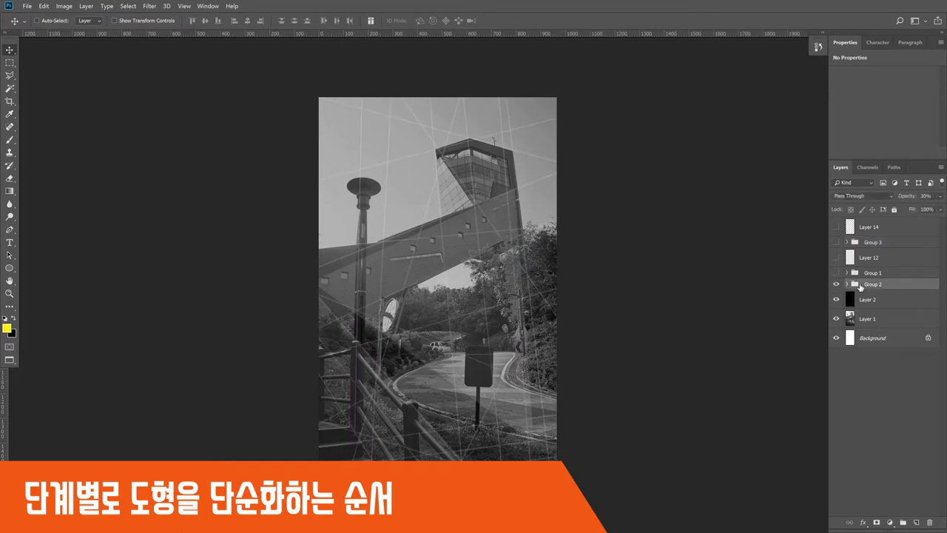
pyautogui.press('0')
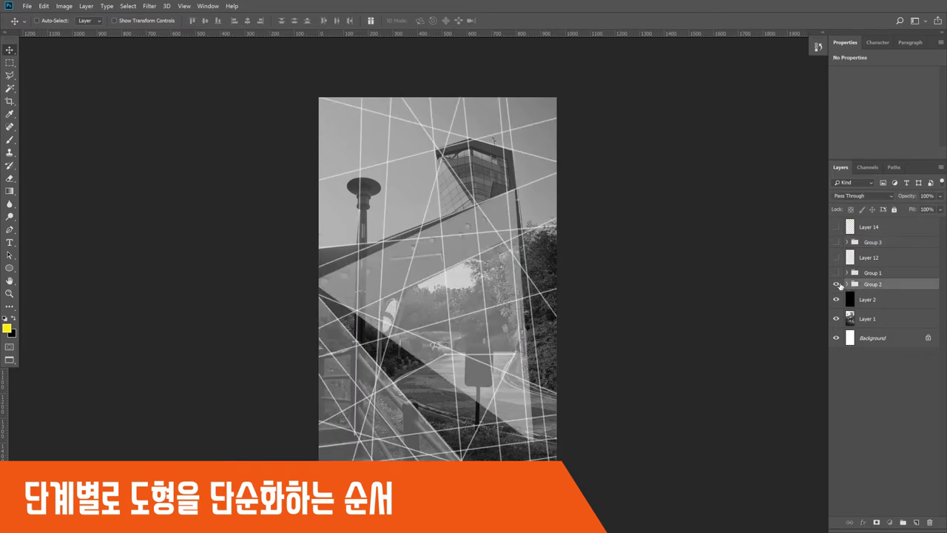
pyautogui.click(848, 284)
pyautogui.keyDown('ctrl'); pyautogui.click(547, 304); pyautogui.keyUp('ctrl')
pyautogui.click(836, 319)
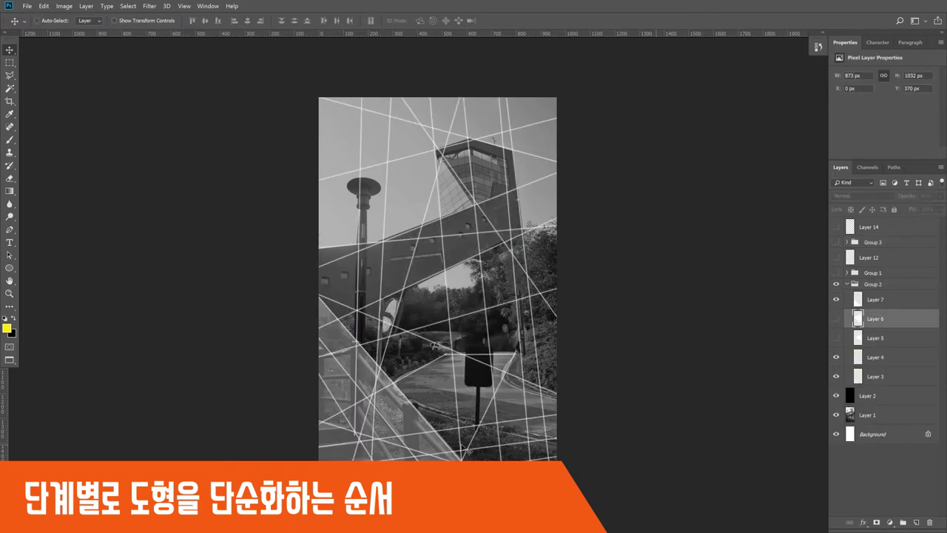
pyautogui.keyDown('ctrl'); pyautogui.click(402, 415); pyautogui.keyUp('ctrl')
pyautogui.click(836, 300)
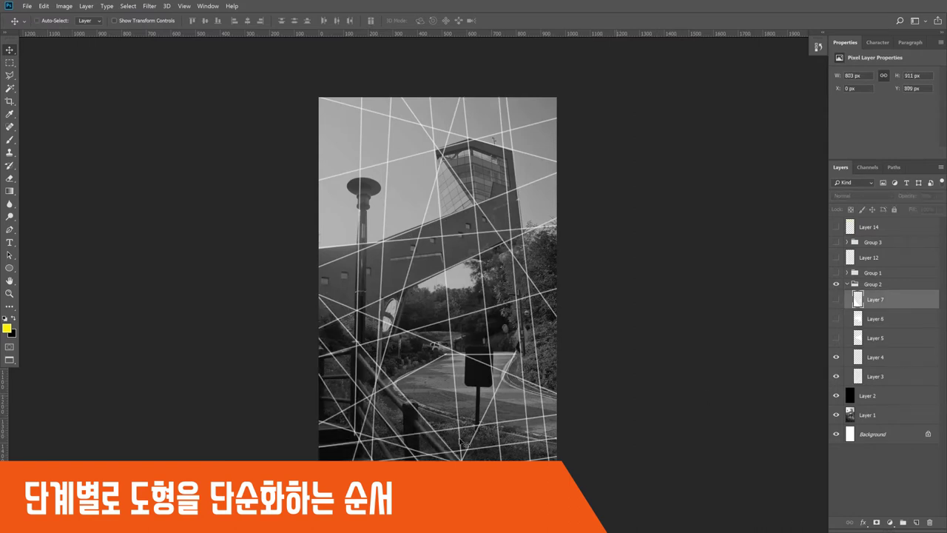
# Hide Group 2, review the colored shapes of Group 1 and hide them, and show Layer 12, Group 3 and Layer 14.
pyautogui.click(836, 284)
pyautogui.click(836, 273)
pyautogui.click(857, 275)
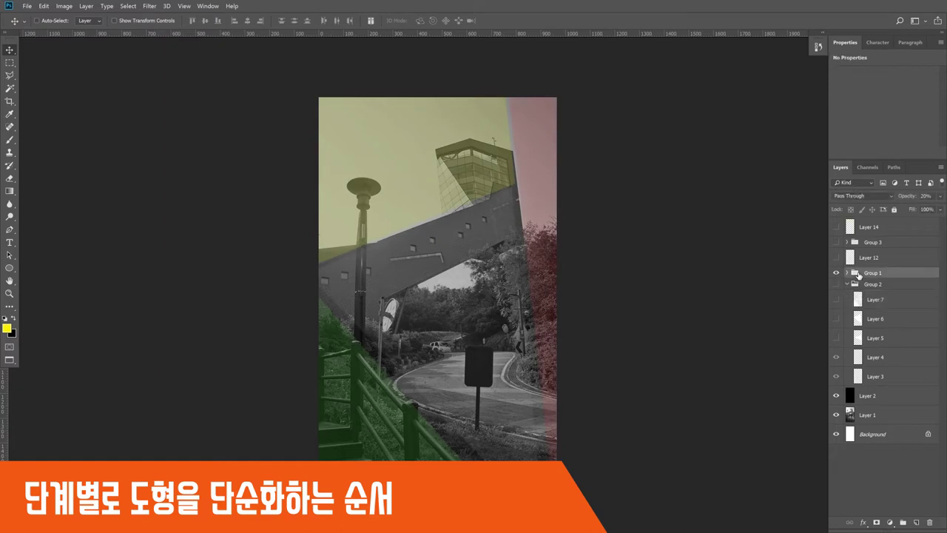
pyautogui.click(836, 273)
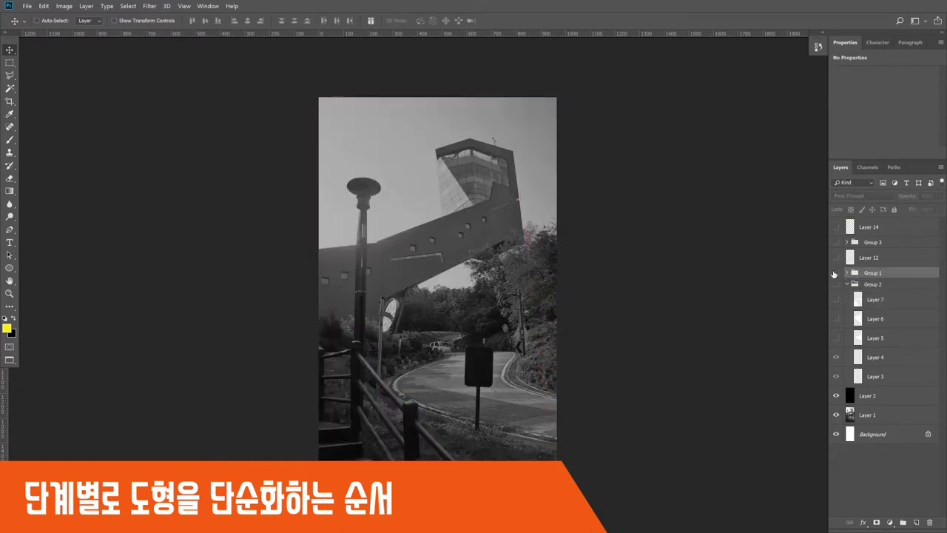
pyautogui.click(836, 273)
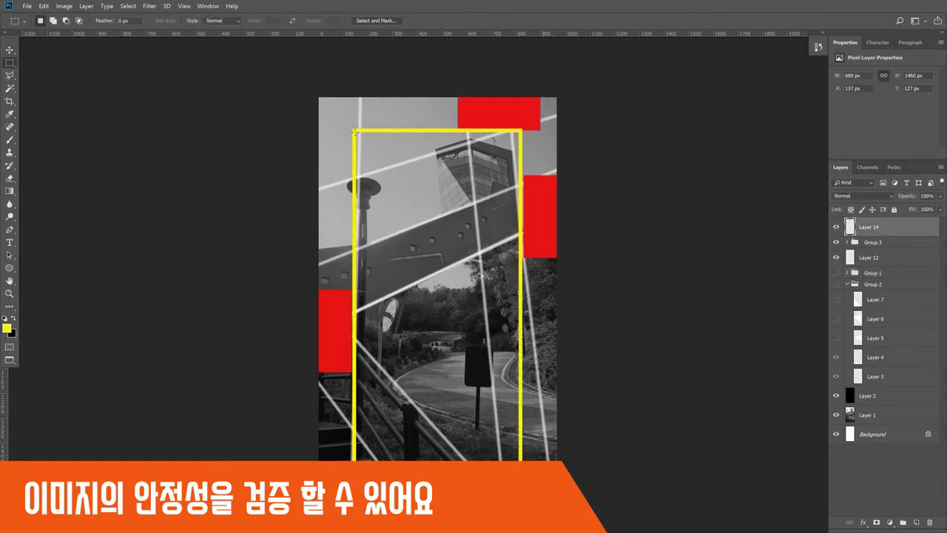
# Outline the area inside the yellow frame with a rectangular selection and clear it.
pyautogui.moveTo(354, 132); pyautogui.dragTo(521, 485)
pyautogui.hotkey('ctrl', 'd')
pyautogui.press('v')
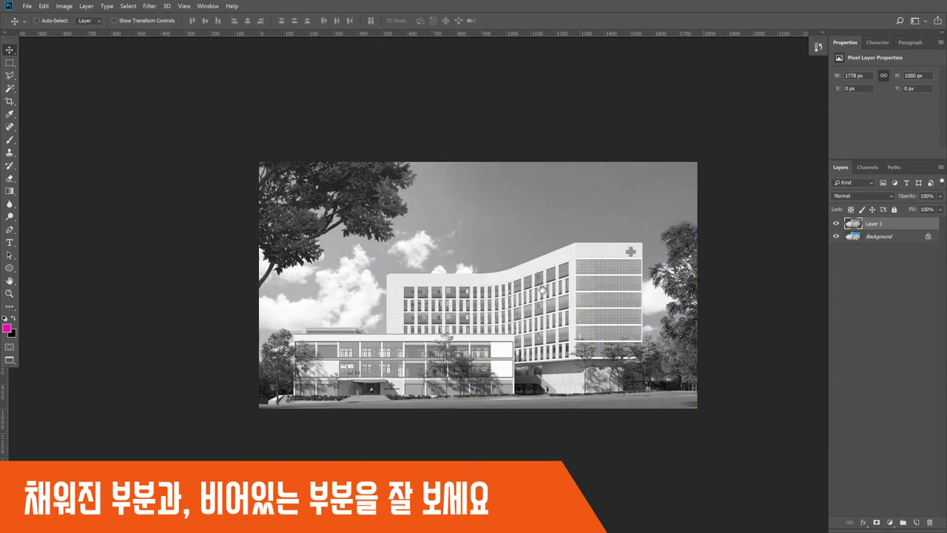
# Brush magenta loops on the hospital photo around the open sky, the left clouds and the lower right corner.
pyautogui.moveTo(542, 290); pyautogui.dragTo(474, 249)
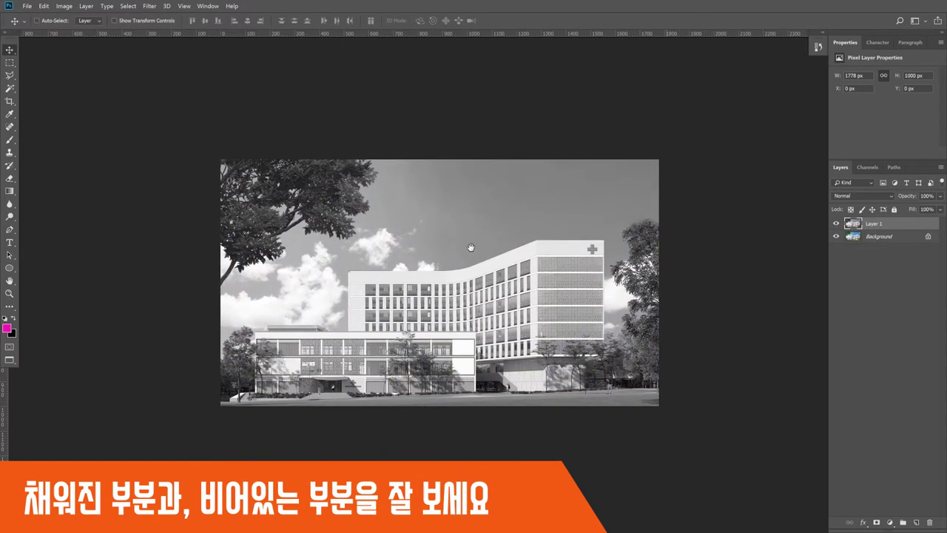
pyautogui.press('b')
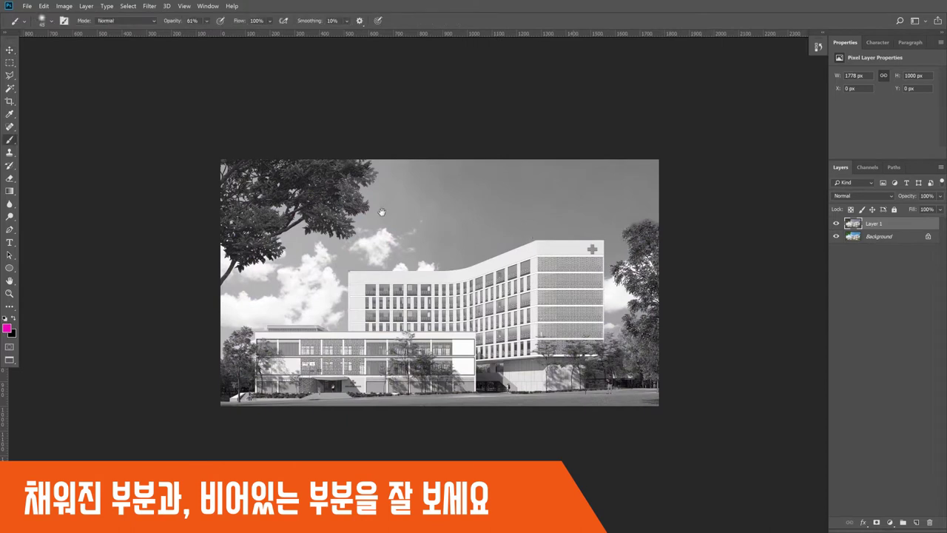
pyautogui.moveTo(624, 197)
pyautogui.mouseDown()
pyautogui.moveTo(496, 247)
pyautogui.moveTo(437, 160)
pyautogui.mouseUp()
pyautogui.moveTo(663, 208); pyautogui.dragTo(431, 236)
pyautogui.moveTo(296, 263)
pyautogui.mouseDown()
pyautogui.moveTo(259, 268)
pyautogui.moveTo(342, 296)
pyautogui.moveTo(303, 260)
pyautogui.mouseUp()
pyautogui.moveTo(657, 290)
pyautogui.mouseDown()
pyautogui.moveTo(581, 355)
pyautogui.moveTo(552, 414)
pyautogui.moveTo(592, 325)
pyautogui.moveTo(644, 403)
pyautogui.moveTo(557, 356)
pyautogui.moveTo(529, 389)
pyautogui.mouseUp()
pyautogui.moveTo(623, 390); pyautogui.dragTo(579, 403)
pyautogui.moveTo(477, 177)
pyautogui.mouseDown()
pyautogui.moveTo(525, 176)
pyautogui.moveTo(483, 164)
pyautogui.mouseUp()
pyautogui.moveTo(275, 264); pyautogui.dragTo(294, 275)
pyautogui.moveTo(657, 334); pyautogui.dragTo(640, 385)
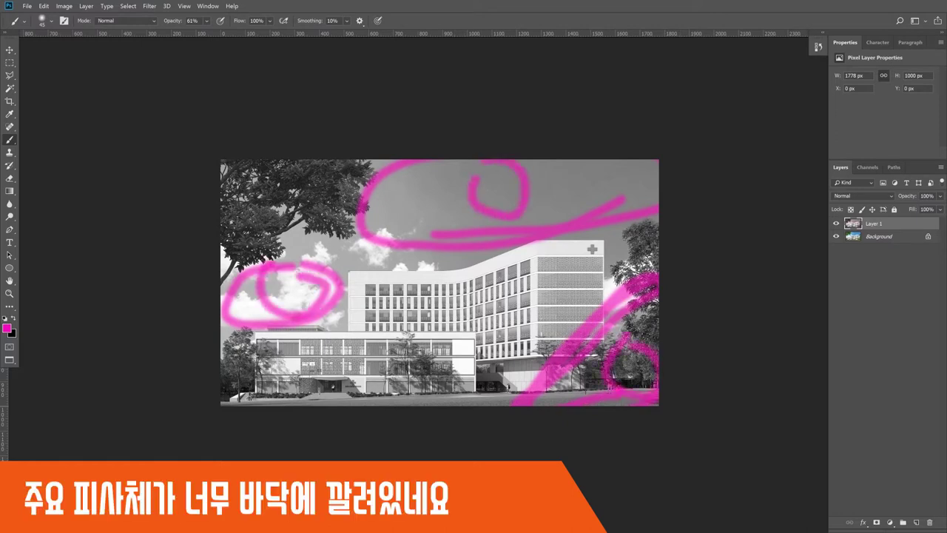
# Brush a horizontal and a vertical magenta line through the middle of the hospital photo.
pyautogui.moveTo(188, 290); pyautogui.dragTo(703, 271)
pyautogui.moveTo(421, 148); pyautogui.dragTo(422, 403)
pyautogui.hotkey('ctrl', 'z')
pyautogui.moveTo(433, 153)
pyautogui.mouseDown()
pyautogui.moveTo(446, 227)
pyautogui.moveTo(437, 405)
pyautogui.mouseUp()
# Change the foreground color to yellow and brush outlines around the hospital buildings and the upper left tree.
pyautogui.moveTo(348, 349); pyautogui.dragTo(348, 311)
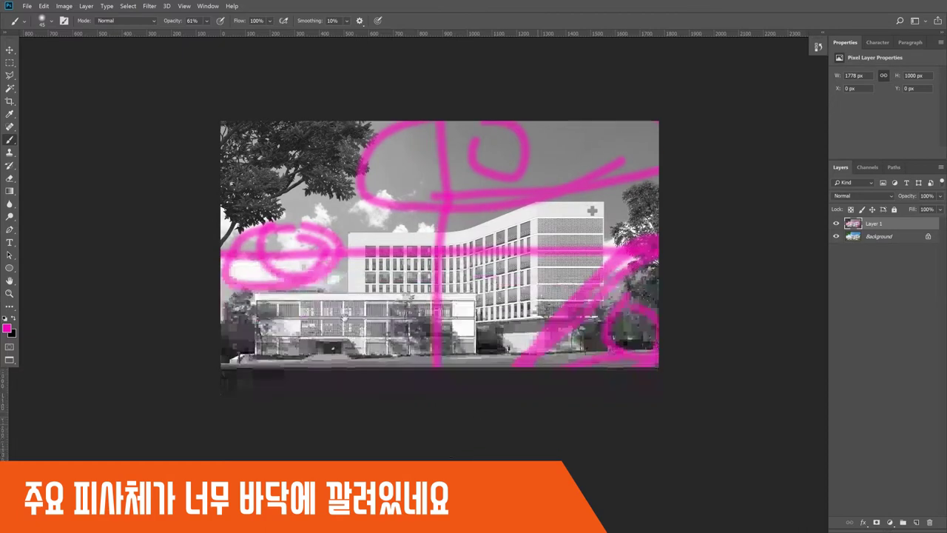
pyautogui.click(7, 328)
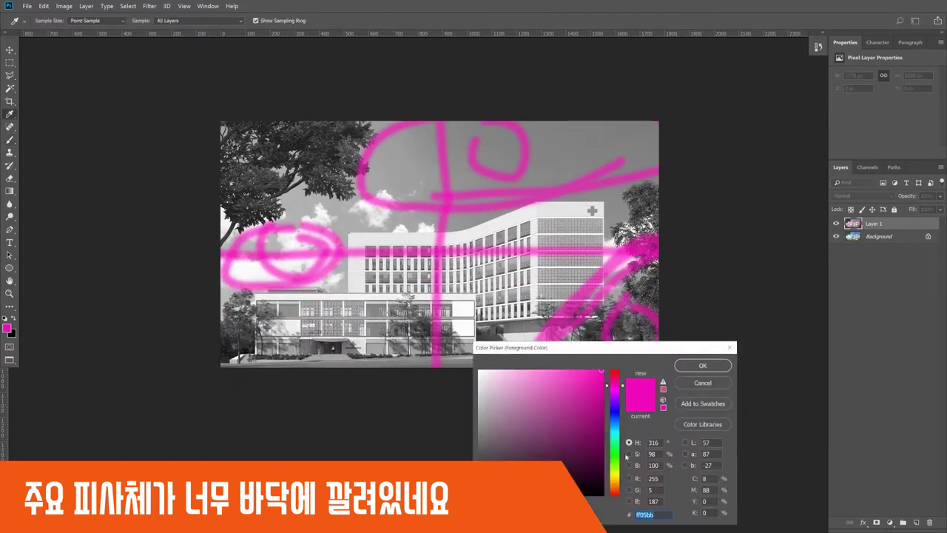
pyautogui.click(613, 477)
pyautogui.click(605, 387)
pyautogui.click(702, 366)
pyautogui.moveTo(227, 361)
pyautogui.mouseDown()
pyautogui.moveTo(353, 273)
pyautogui.moveTo(463, 251)
pyautogui.moveTo(566, 250)
pyautogui.mouseUp()
pyautogui.hotkey('ctrl', 'z')
pyautogui.moveTo(224, 342)
pyautogui.mouseDown()
pyautogui.moveTo(426, 230)
pyautogui.moveTo(533, 198)
pyautogui.moveTo(614, 222)
pyautogui.moveTo(568, 303)
pyautogui.moveTo(453, 366)
pyautogui.mouseUp()
pyautogui.moveTo(366, 363)
pyautogui.mouseDown()
pyautogui.moveTo(248, 338)
pyautogui.moveTo(583, 185)
pyautogui.mouseUp()
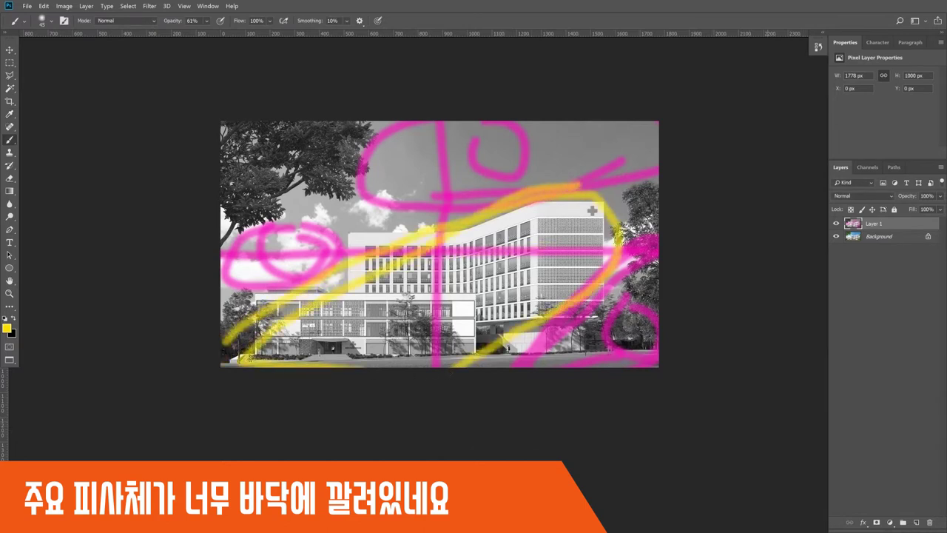
pyautogui.moveTo(357, 121)
pyautogui.mouseDown()
pyautogui.moveTo(344, 172)
pyautogui.moveTo(222, 226)
pyautogui.moveTo(334, 175)
pyautogui.moveTo(253, 209)
pyautogui.moveTo(336, 139)
pyautogui.moveTo(321, 190)
pyautogui.mouseUp()
# Lasso and fill the tree and building masses with yellow and the empty areas with magenta on a new layer, and compare with the original.
pyautogui.press('l')
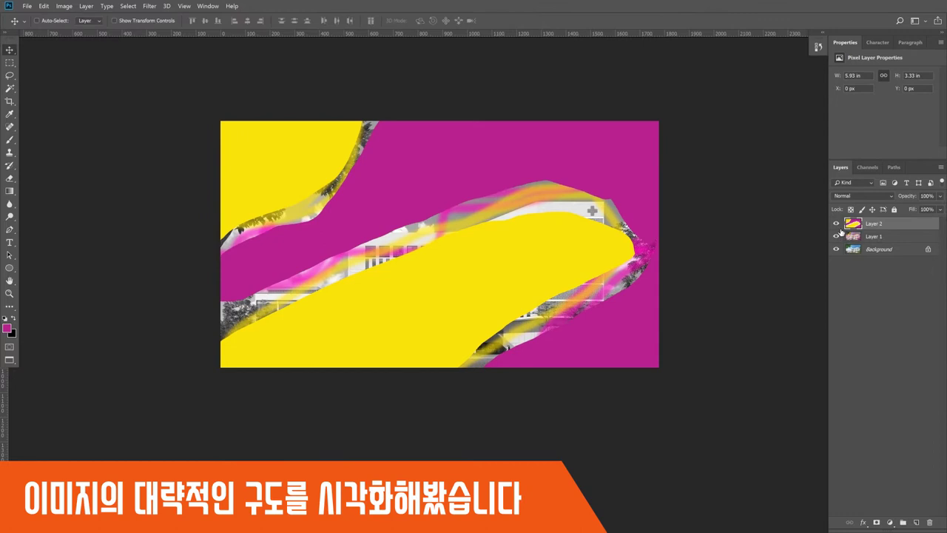
pyautogui.click(836, 223)
pyautogui.click(835, 236)
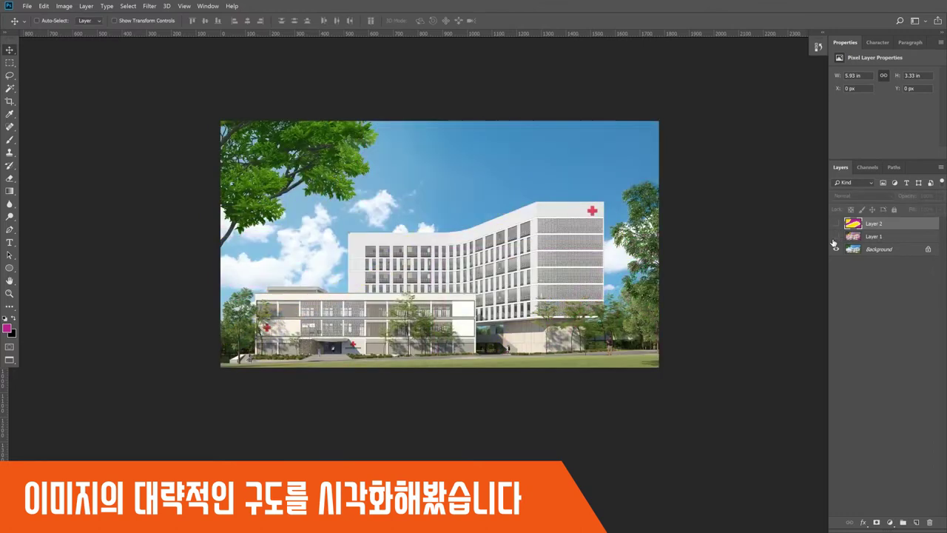
pyautogui.click(835, 223)
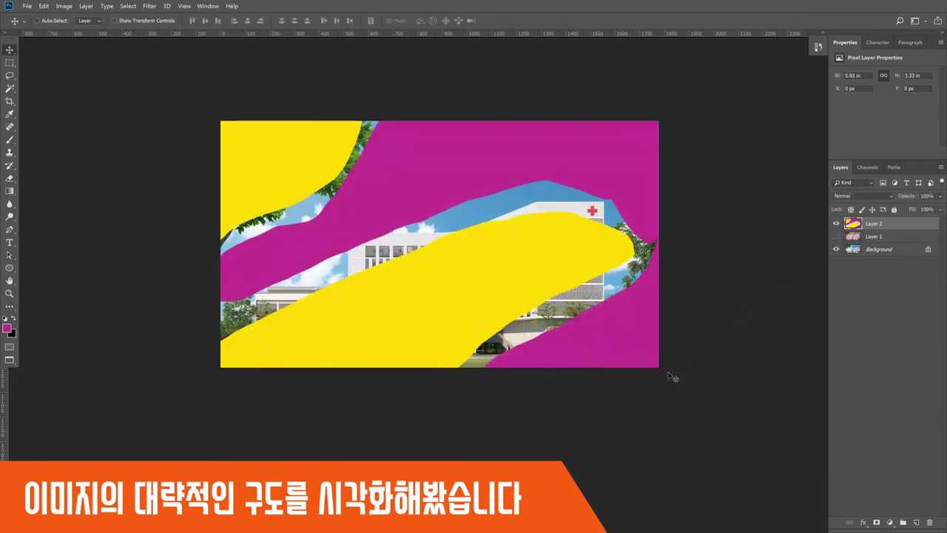
# Hide the color mass layer, desaturate a copy of the Background photo and darken it with a translucent black layer.
pyautogui.click(846, 247)
pyautogui.hotkey('ctrl', 'j')
pyautogui.hotkey('ctrl', 'shift', 'u')
pyautogui.click(837, 224)
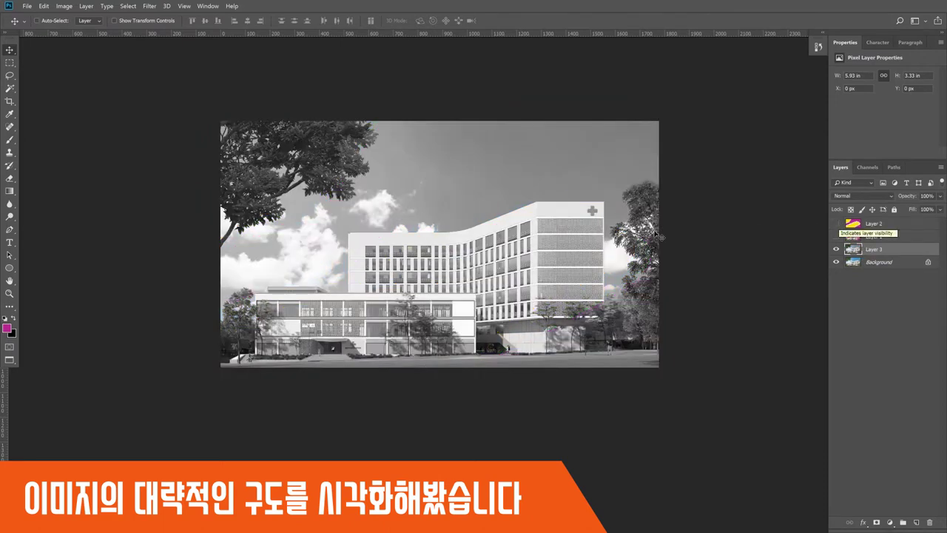
pyautogui.press('l')
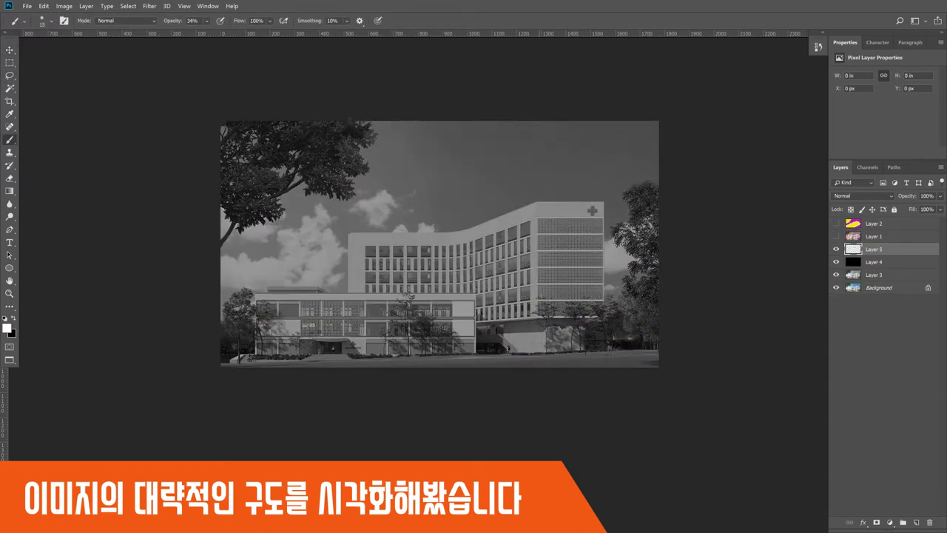
# Brush white lines across the darkened photo along the main horizontal and vertical edges of the low building and the taller block behind it.
pyautogui.moveTo(220, 294); pyautogui.dragTo(658, 294)
pyautogui.moveTo(476, 119)
pyautogui.mouseDown()
pyautogui.moveTo(458, 143)
pyautogui.moveTo(476, 369)
pyautogui.mouseUp()
pyautogui.moveTo(477, 320); pyautogui.dragTo(659, 302)
pyautogui.moveTo(251, 120); pyautogui.dragTo(252, 369)
pyautogui.moveTo(220, 285); pyautogui.dragTo(349, 285)
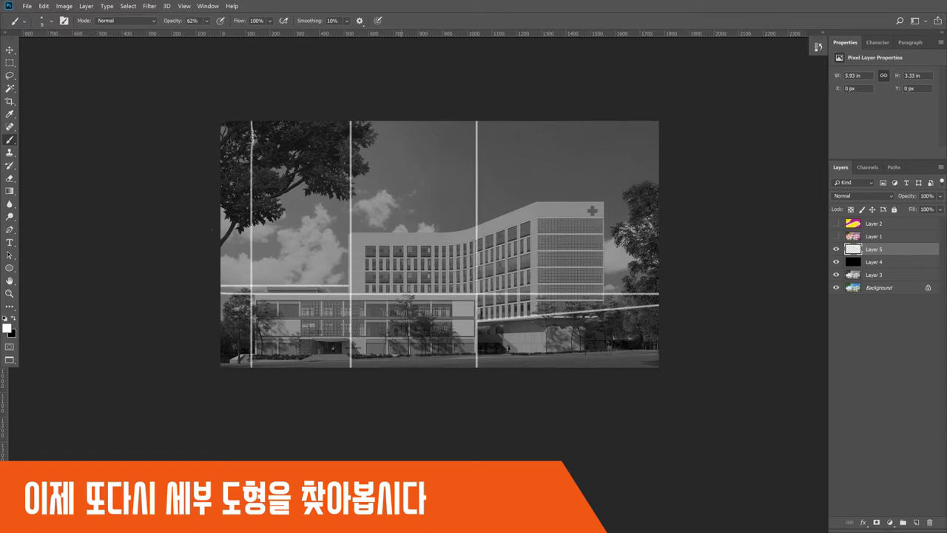
# Extend the white grid with lines through the rooflines, tower edges, tree edge, window divisions and ground line.
pyautogui.moveTo(221, 233); pyautogui.dragTo(658, 233)
pyautogui.moveTo(535, 120); pyautogui.dragTo(535, 368)
pyautogui.moveTo(658, 200)
pyautogui.mouseDown()
pyautogui.moveTo(220, 200)
pyautogui.moveTo(658, 179)
pyautogui.mouseUp()
pyautogui.moveTo(625, 120); pyautogui.dragTo(626, 368)
pyautogui.moveTo(603, 120); pyautogui.dragTo(604, 368)
pyautogui.moveTo(504, 368); pyautogui.dragTo(505, 119)
pyautogui.moveTo(221, 340); pyautogui.dragTo(659, 340)
pyautogui.moveTo(411, 369); pyautogui.dragTo(410, 120)
pyautogui.moveTo(300, 368); pyautogui.dragTo(300, 120)
pyautogui.moveTo(221, 364); pyautogui.dragTo(659, 346)
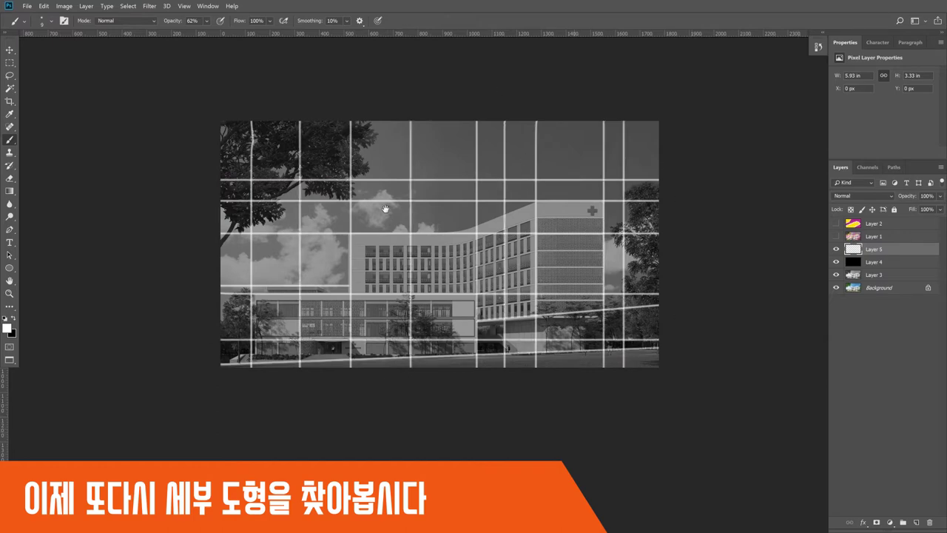
# Brush two horizontal white lines through the window rows and one diagonal following the rising roofline across the whole photo.
pyautogui.moveTo(220, 256); pyautogui.dragTo(659, 256)
pyautogui.moveTo(221, 272); pyautogui.dragTo(658, 271)
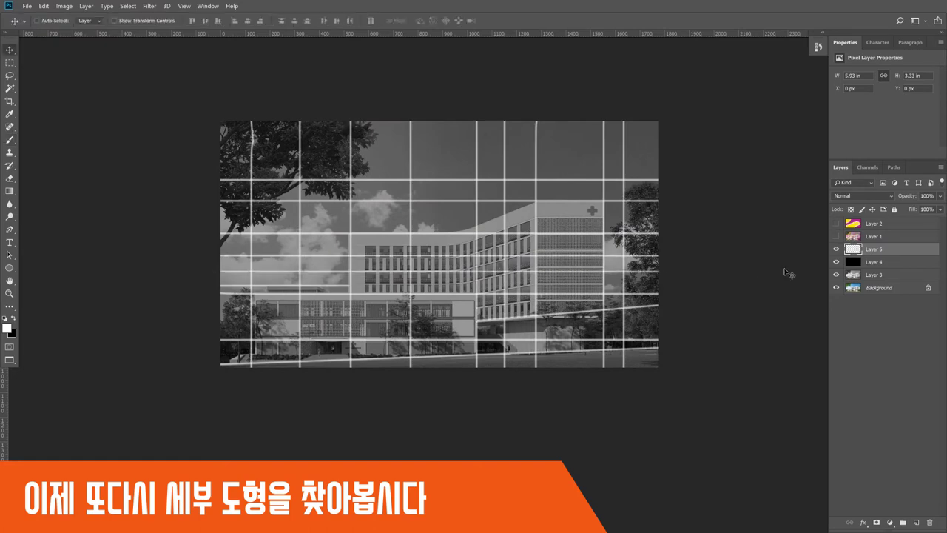
pyautogui.moveTo(659, 157); pyautogui.dragTo(220, 317)
# Create a new layer and outline the quadrilateral under the diagonal line, ending at the tower's right edge, with the Polygonal Lasso.
pyautogui.hotkey('ctrl', 'shift', 'alt', 'n')
pyautogui.hotkey('shift', 'l')
pyautogui.click(222, 317)
pyautogui.click(604, 178)
pyautogui.click(605, 369)
pyautogui.click(278, 378)
pyautogui.click(222, 316)
# Fill the quadrilateral selection under the diagonal with a yellow-orange foreground color.
pyautogui.click(7, 328)
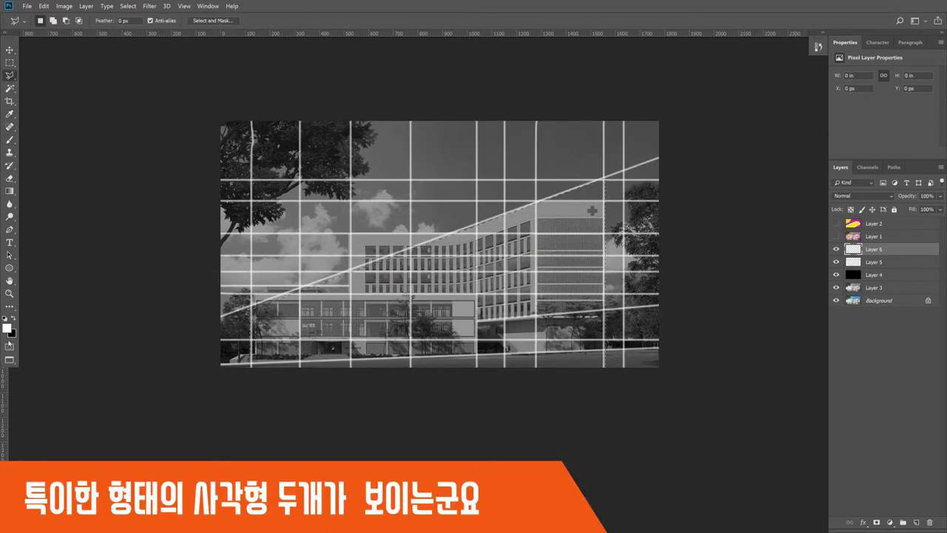
pyautogui.click(7, 328)
pyautogui.moveTo(615, 470); pyautogui.dragTo(615, 480)
pyautogui.moveTo(598, 415); pyautogui.dragTo(599, 362)
pyautogui.press('Return')
pyautogui.hotkey('alt', 'BackSpace')
pyautogui.press('v')
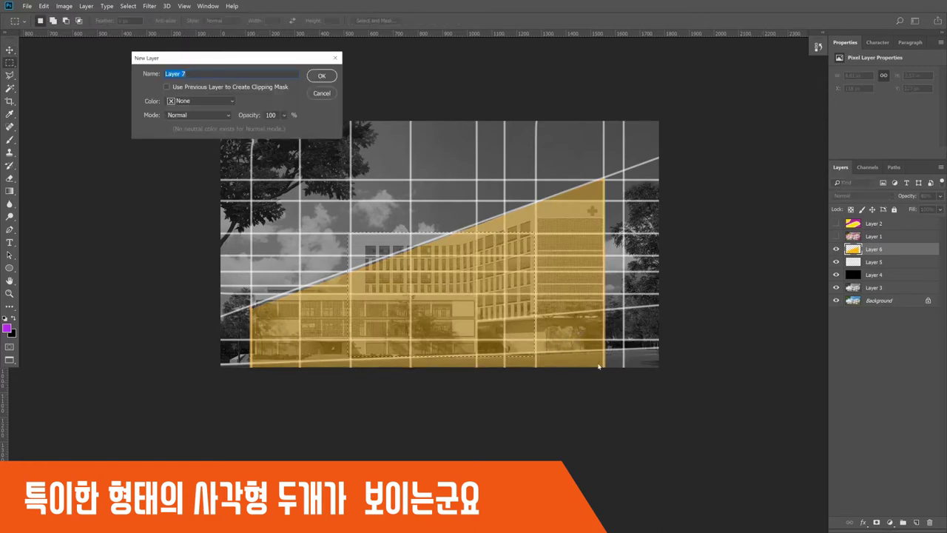
# Fill the rectangle selected over the central building with purple on a new layer and reduce the layer's opacity to 40%.
pyautogui.press('Return')
pyautogui.hotkey('alt', 'BackSpace')
pyautogui.press('v')
pyautogui.hotkey('ctrl', 'd')
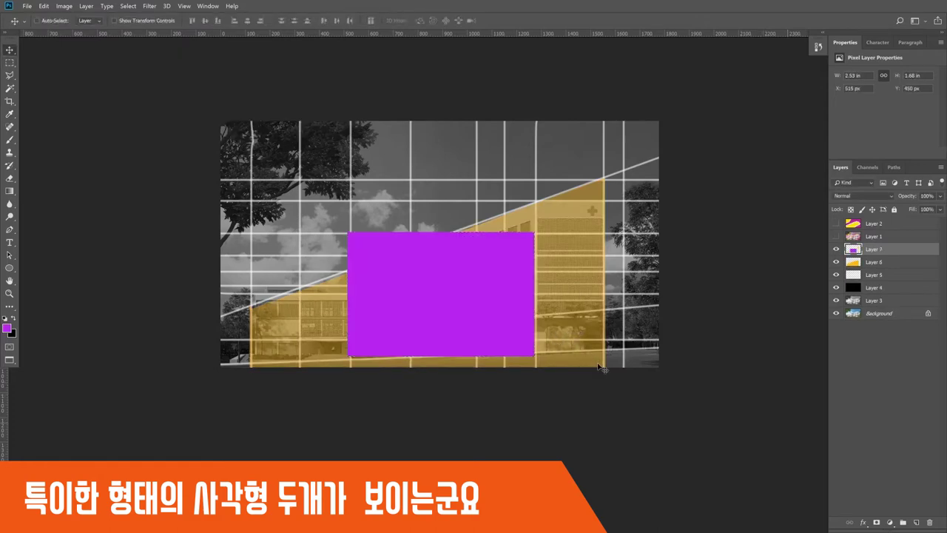
pyautogui.press('3')
pyautogui.press('5')
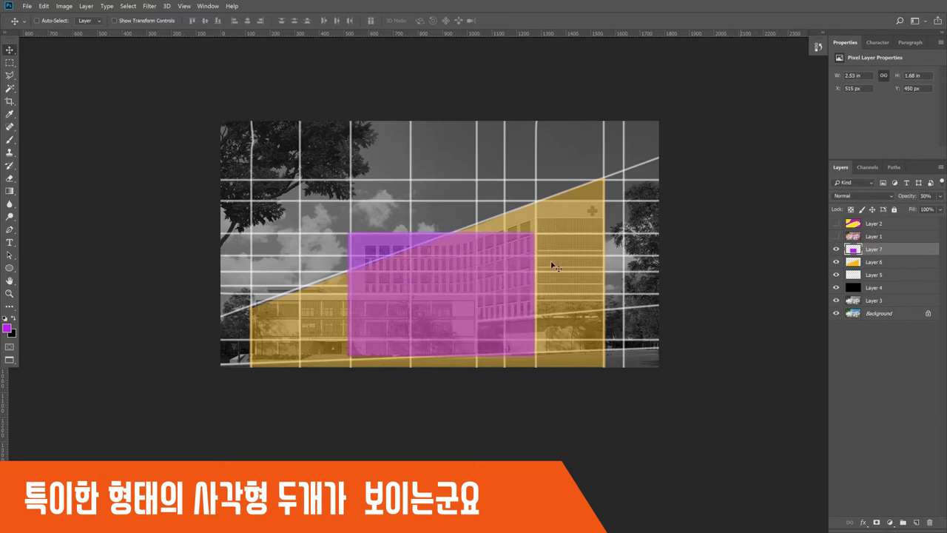
pyautogui.press('b')
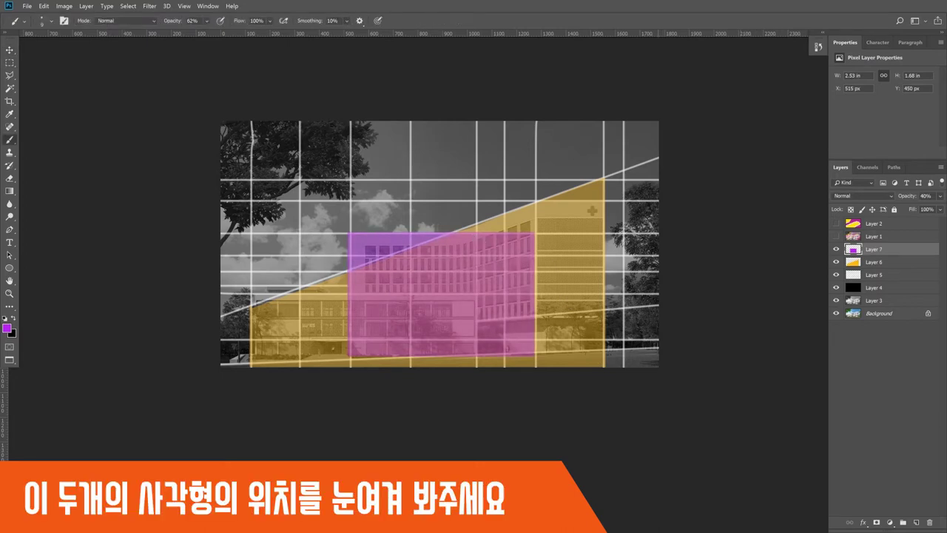
# Select an even border band along all four edges of the photo and create a new layer for it.
pyautogui.press('v')
pyautogui.hotkey('ctrl', '1')
pyautogui.hotkey('ctrl', '-')
pyautogui.hotkey('ctrl', '-')
pyautogui.press('m')
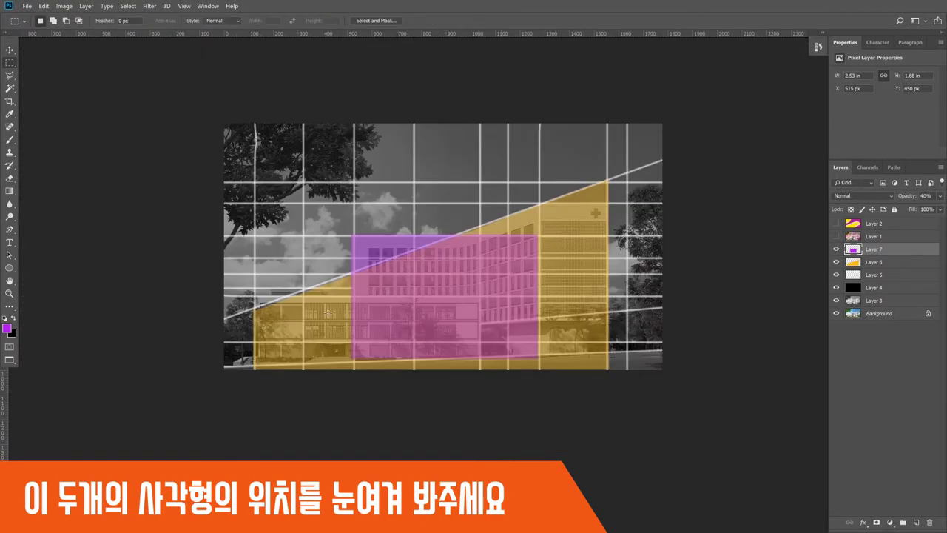
pyautogui.moveTo(259, 170); pyautogui.dragTo(687, 141)
pyautogui.hotkey('ctrl', 'd')
pyautogui.moveTo(241, 140); pyautogui.dragTo(649, 355)
pyautogui.hotkey('ctrl', 'shift', 'n')
pyautogui.press('Return')
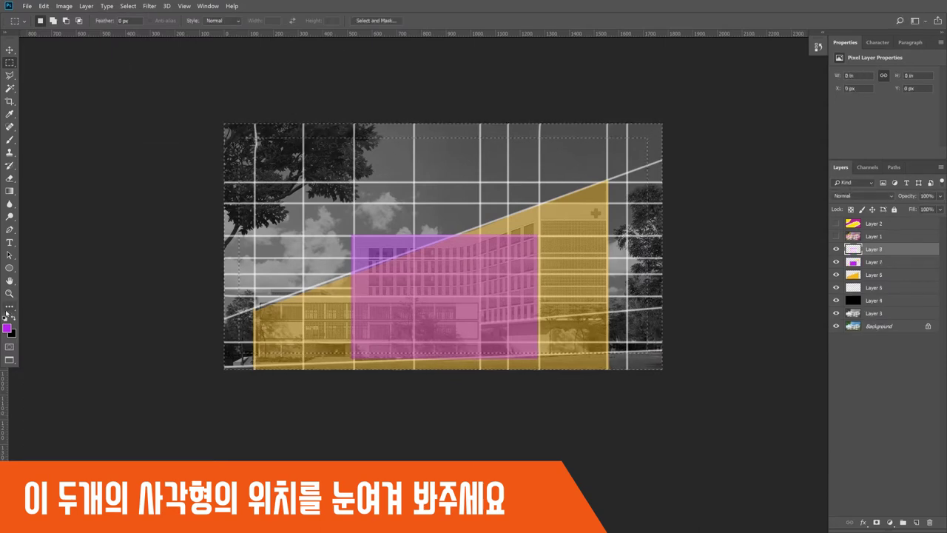
# Fill the border selection with red #f02139, deselect it and make the safe frame layer translucent.
pyautogui.click(6, 328)
pyautogui.click(614, 374)
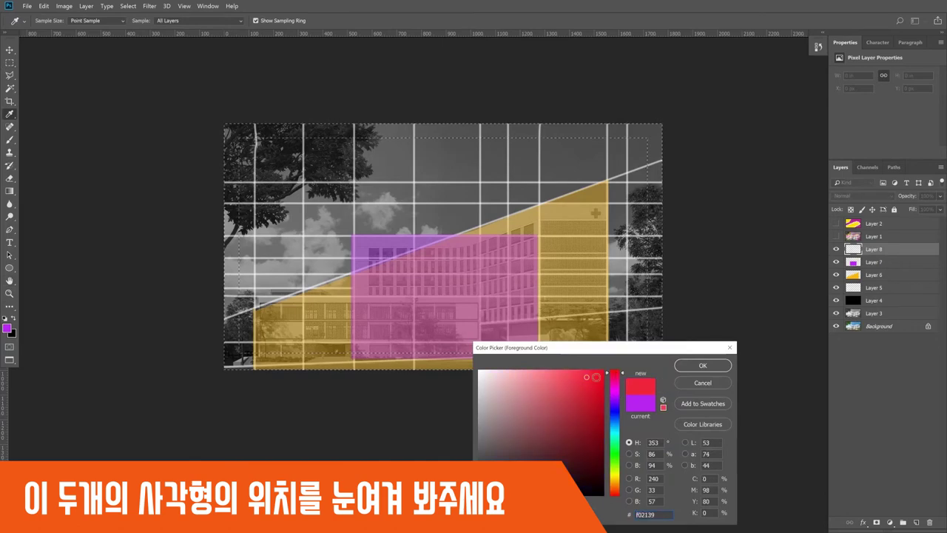
pyautogui.press('Return')
pyautogui.press('m')
pyautogui.hotkey('alt', 'BackSpace')
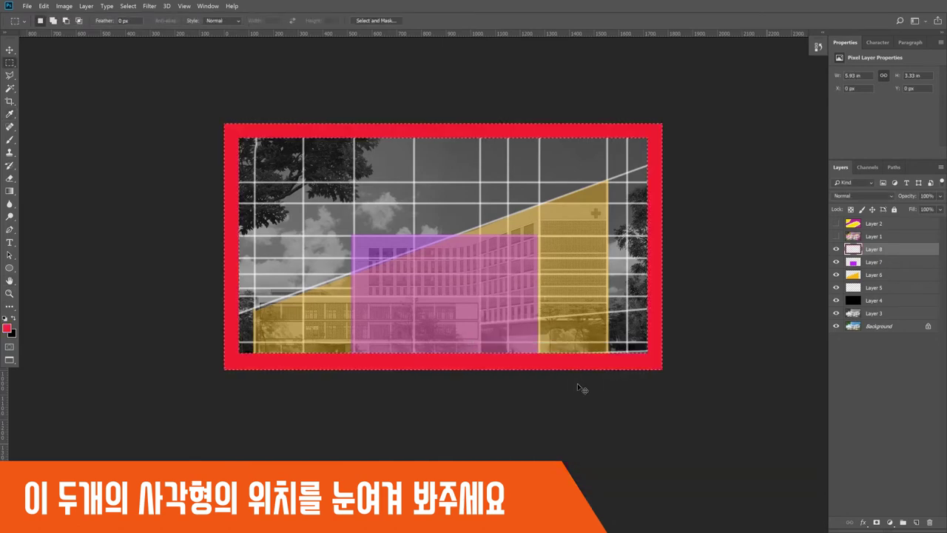
pyautogui.press('v')
pyautogui.hotkey('ctrl', 'd')
pyautogui.press('4')
# Set the opacity of both the yellow quadrilateral and purple rectangle layers to 56%, undoing any shift of the shapes.
pyautogui.keyDown('ctrl'); pyautogui.click(326, 338); pyautogui.keyUp('ctrl')
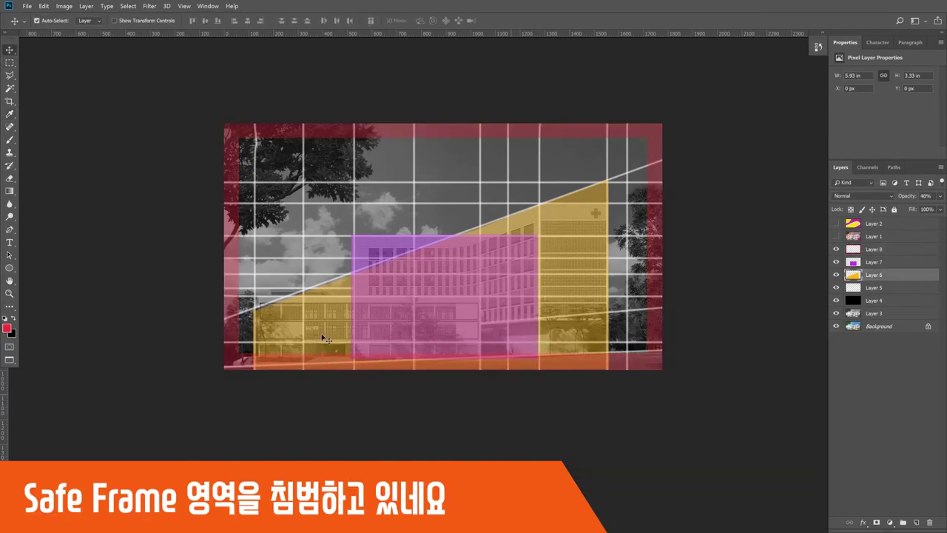
pyautogui.keyDown('shift'); pyautogui.click(857, 265); pyautogui.keyUp('shift')
pyautogui.press('5')
pyautogui.press('6')
pyautogui.moveTo(552, 329); pyautogui.dragTo(544, 318)
pyautogui.hotkey('ctrl', 'z')
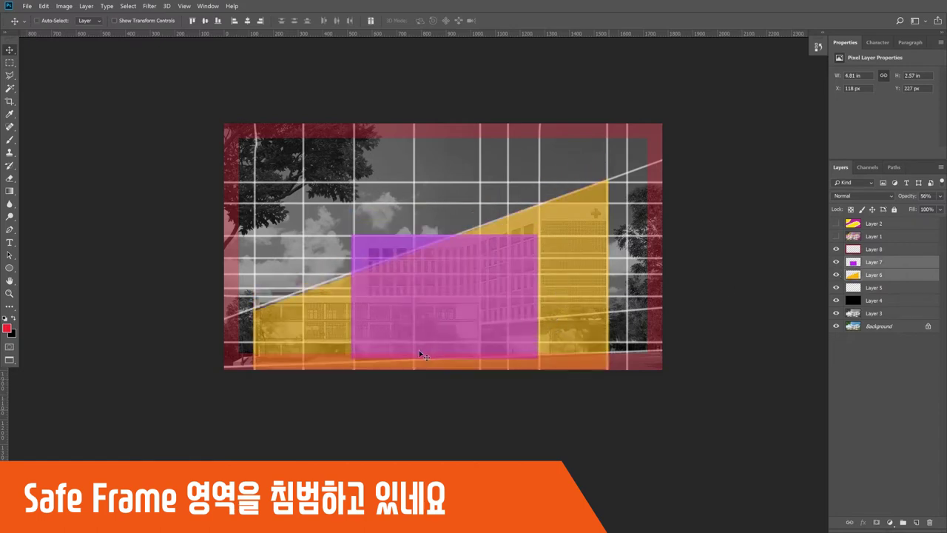
# Extend the canvas below the photo with the Crop tool and move the red safe frame down to the new bottom edge.
pyautogui.press('c')
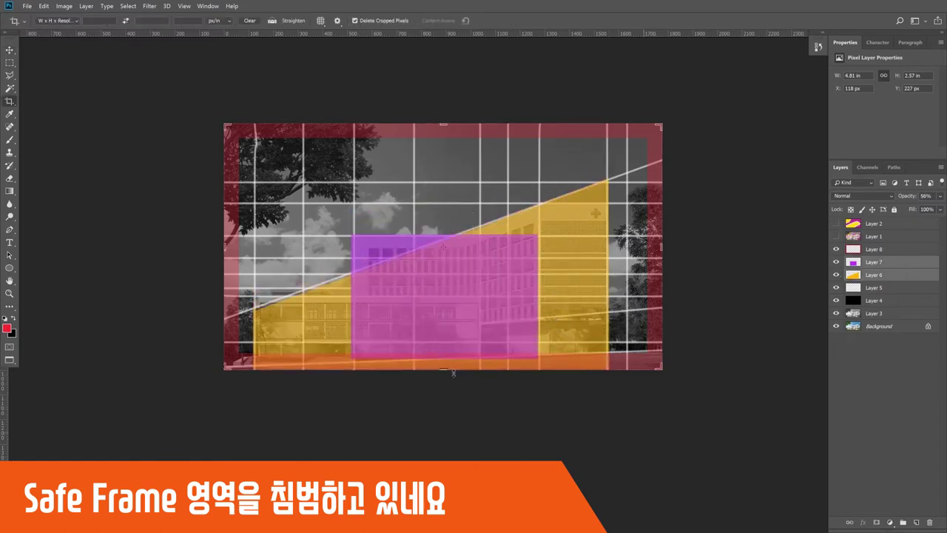
pyautogui.moveTo(442, 367); pyautogui.dragTo(443, 379)
pyautogui.press('Return')
pyautogui.press('v')
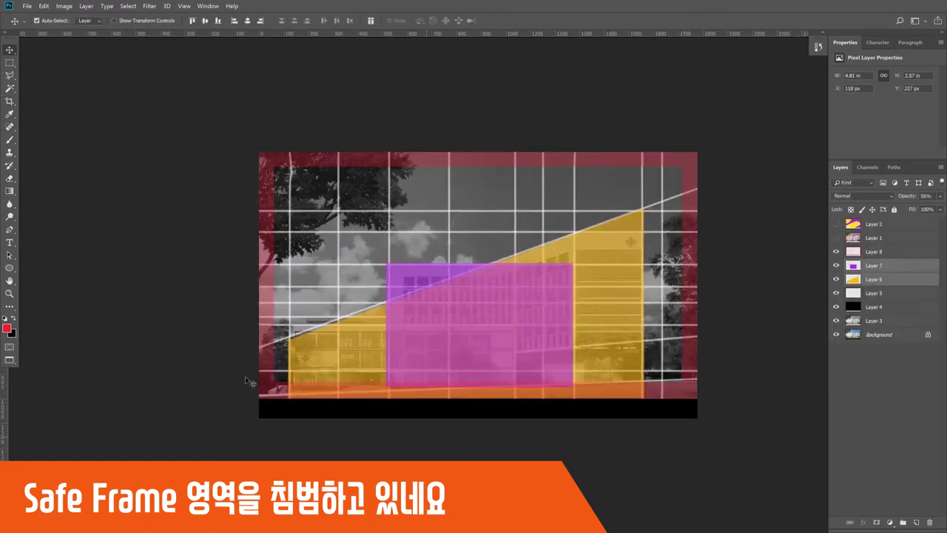
pyautogui.moveTo(644, 338); pyautogui.dragTo(642, 357)
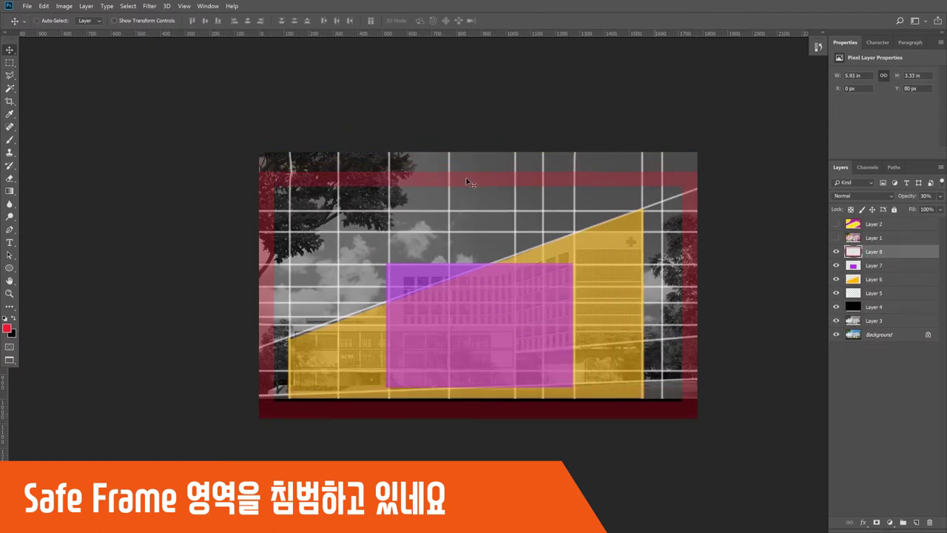
# Crop the top of the canvas down to the upper edge of the red safe frame.
pyautogui.press('c')
pyautogui.moveTo(472, 152); pyautogui.dragTo(472, 162)
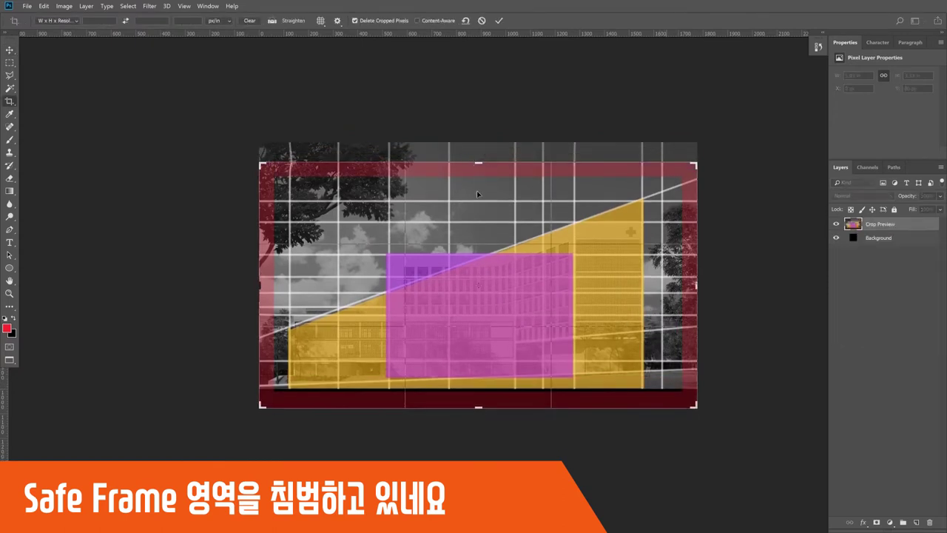
pyautogui.press('Return')
pyautogui.press('v')
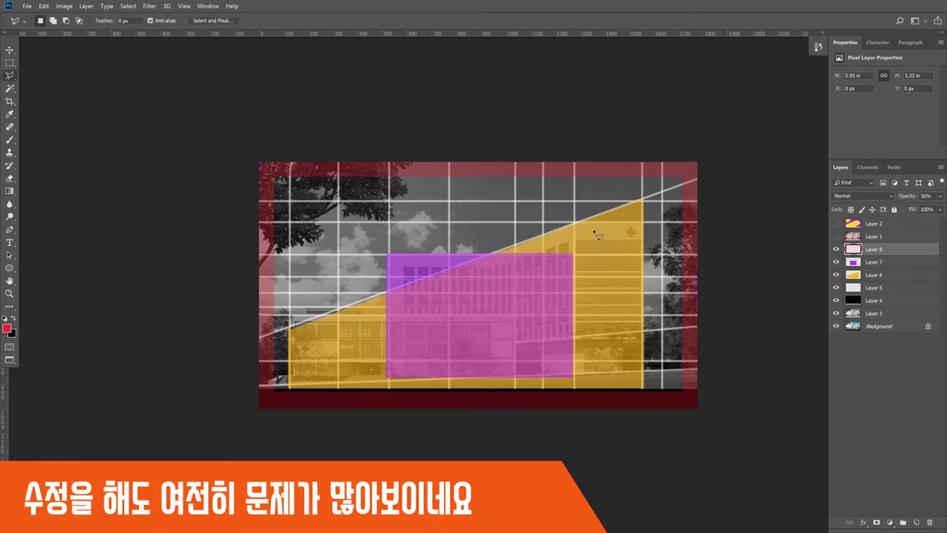
# Fill the left margin beside the yellow shape with blue on a new layer and copy the bar to the right side.
pyautogui.keyDown('ctrl'); pyautogui.click(302, 209); pyautogui.keyUp('ctrl')
pyautogui.press('l')
pyautogui.press('m')
pyautogui.keyDown('ctrl'); pyautogui.click(430, 176); pyautogui.keyUp('ctrl')
pyautogui.moveTo(248, 192); pyautogui.dragTo(286, 379)
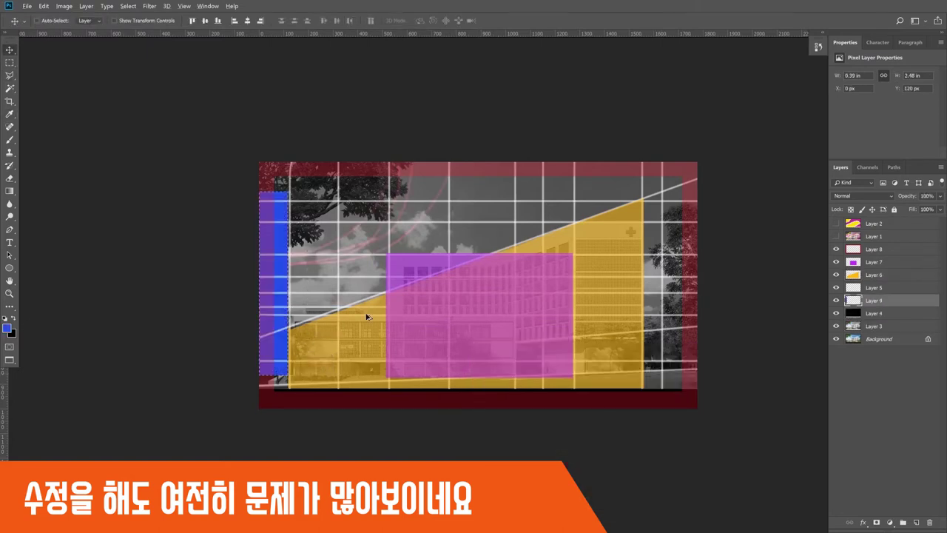
pyautogui.moveTo(292, 289); pyautogui.dragTo(657, 264)
pyautogui.hotkey('ctrl', 'd')
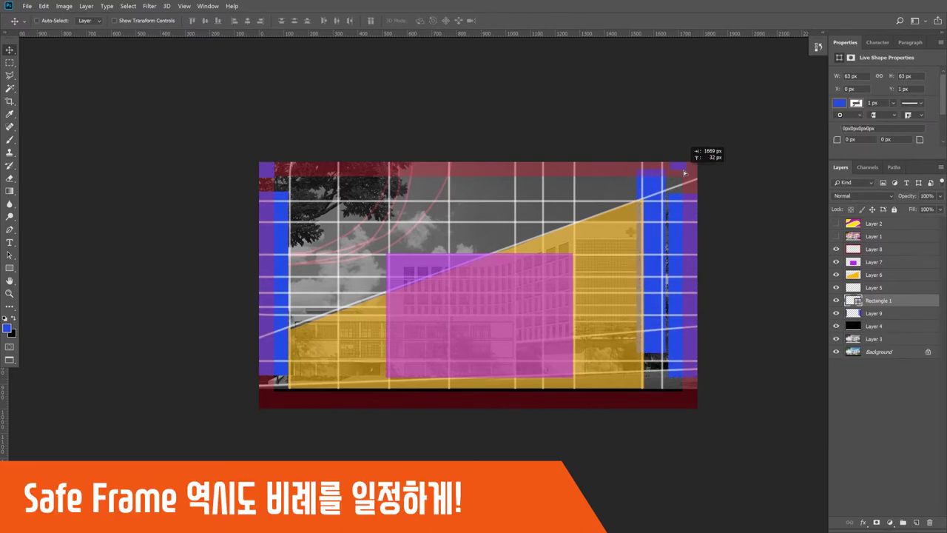
# Place copies of the 63 px blue square in the remaining three corners of the red safe frame.
pyautogui.moveTo(694, 158)
pyautogui.mouseDown()
pyautogui.moveTo(694, 174)
pyautogui.moveTo(704, 173)
pyautogui.mouseUp()
pyautogui.moveTo(395, 358); pyautogui.dragTo(701, 404)
pyautogui.hotkey('ctrl', 'j')
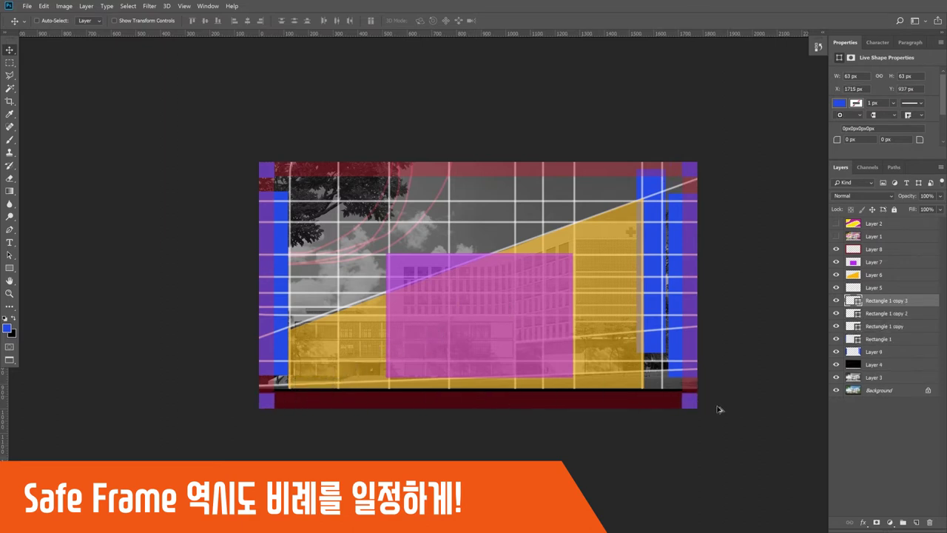
pyautogui.press('m')
pyautogui.moveTo(270, 176); pyautogui.dragTo(681, 386)
pyautogui.keyDown('ctrl'); pyautogui.click(620, 400); pyautogui.keyUp('ctrl')
pyautogui.moveTo(640, 394); pyautogui.dragTo(616, 332)
pyautogui.hotkey('ctrl', 'z')
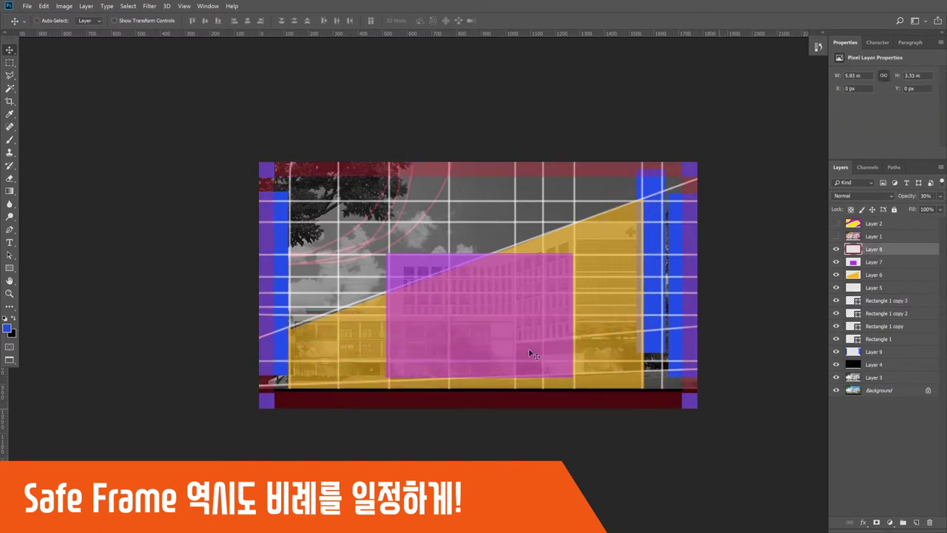
# Select the four blue corner square layers together.
pyautogui.press('ctrl')
pyautogui.click(861, 262)
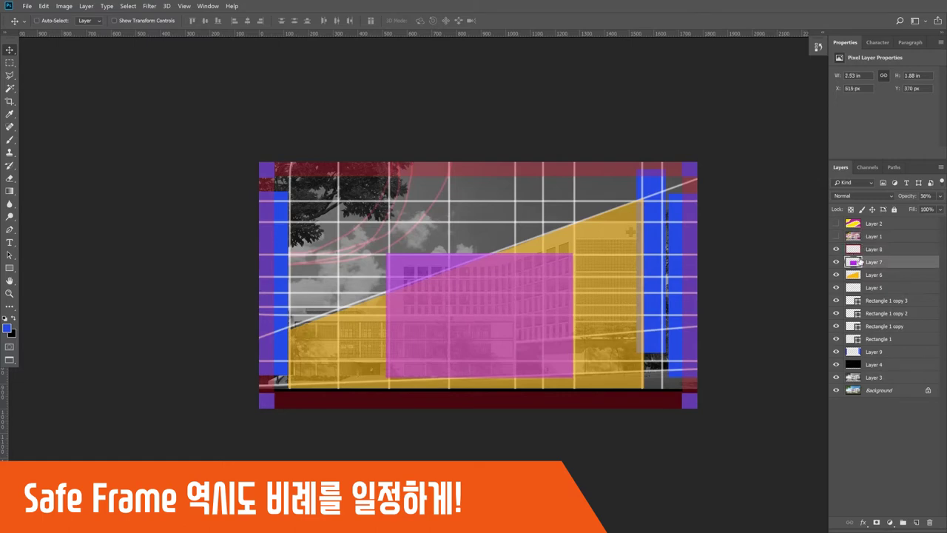
pyautogui.click(857, 249)
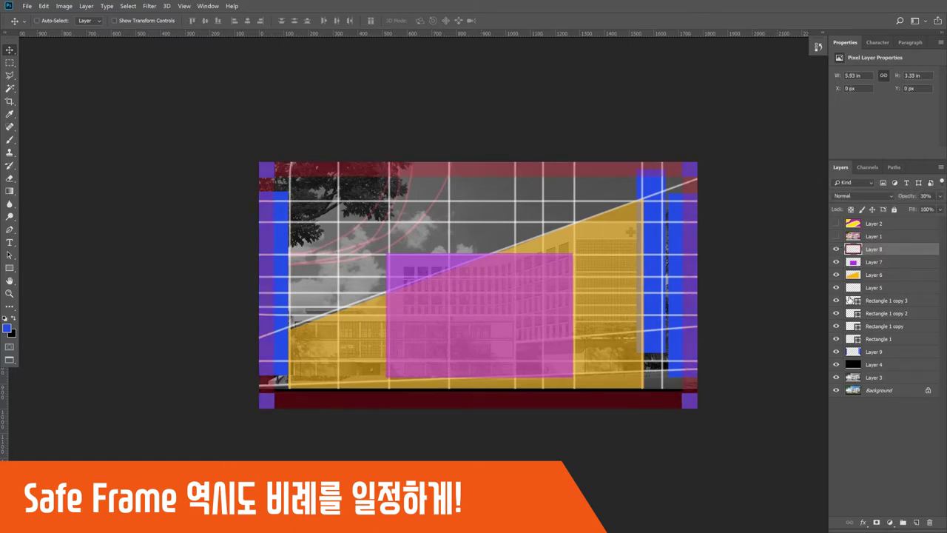
pyautogui.click(850, 300)
pyautogui.keyDown('shift'); pyautogui.click(851, 339); pyautogui.keyUp('shift')
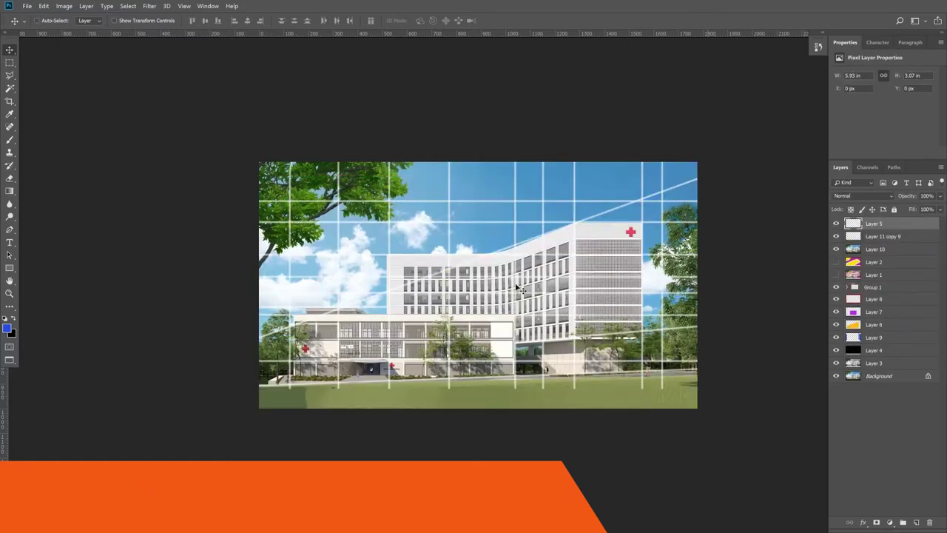
# Mark the bottom margin with a blue bar on a new layer and place a copy against the photo's top edge.
pyautogui.press('m')
pyautogui.press('v')
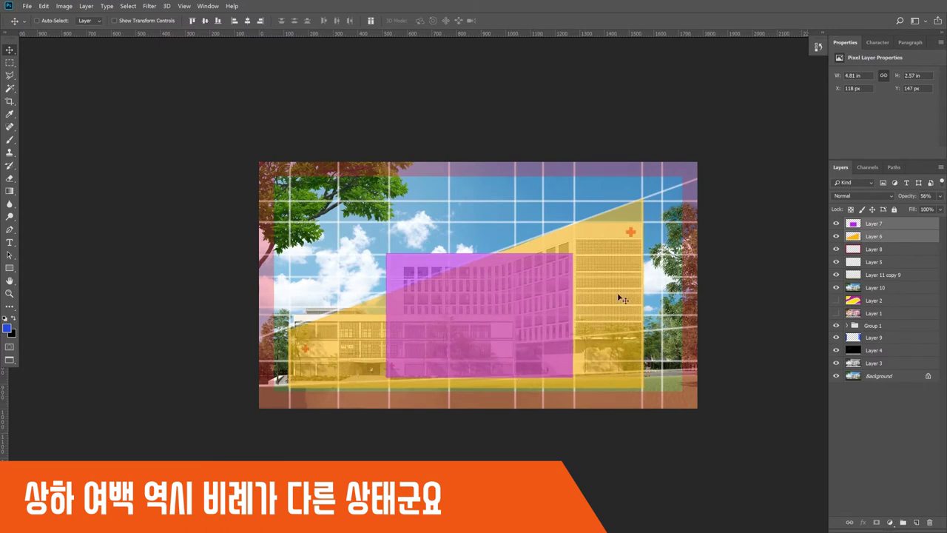
pyautogui.press('m')
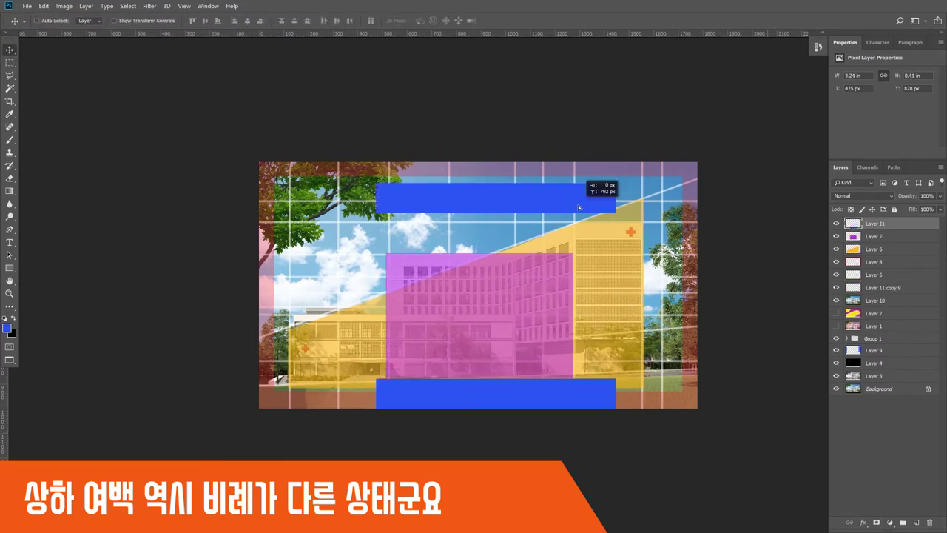
pyautogui.moveTo(578, 205); pyautogui.dragTo(577, 188)
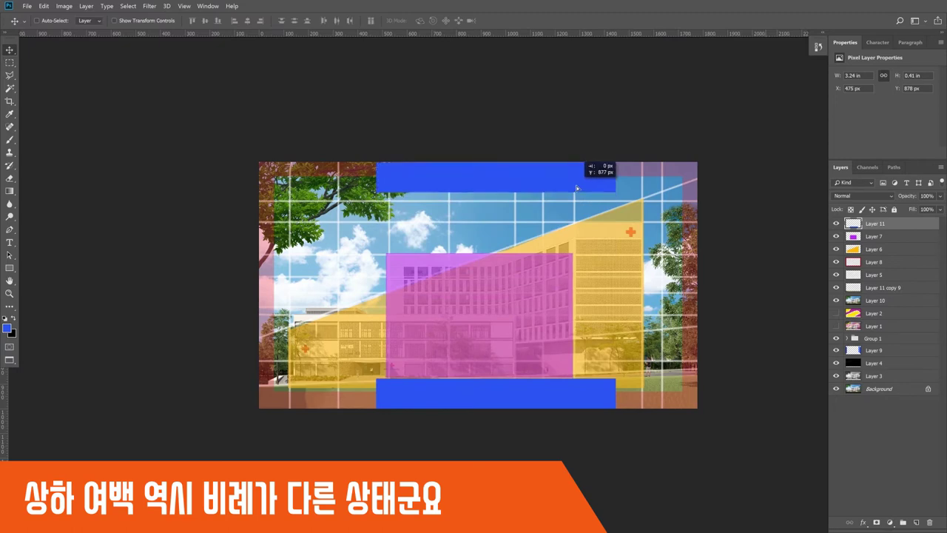
# Duplicate the blue margin bar layer and try to transform the copy.
pyautogui.hotkey('ctrl', 'j')
pyautogui.hotkey('ctrl', 't')
pyautogui.moveTo(496, 193); pyautogui.dragTo(432, 225)
pyautogui.press('Escape')
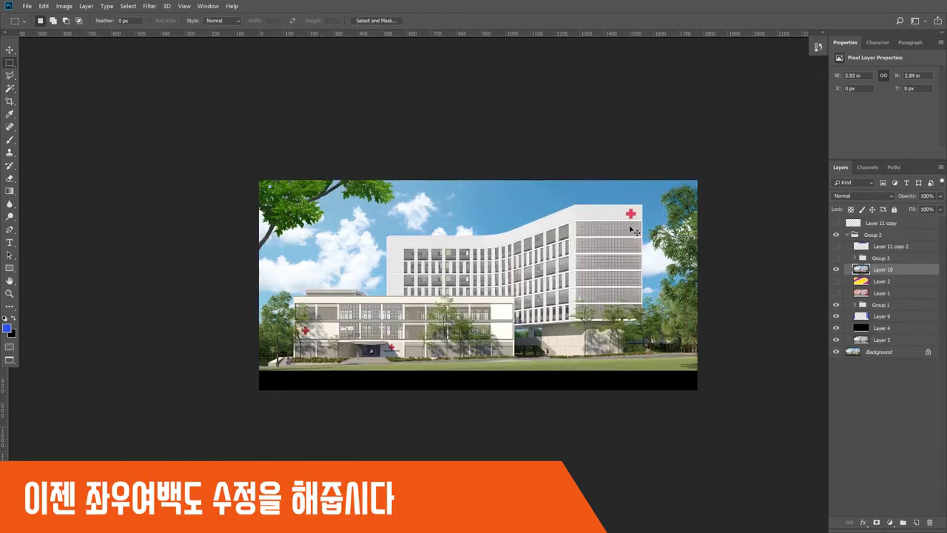
# Show the Group 3 overlay and select the area used to correct the photo's left and right margins.
pyautogui.click(835, 257)
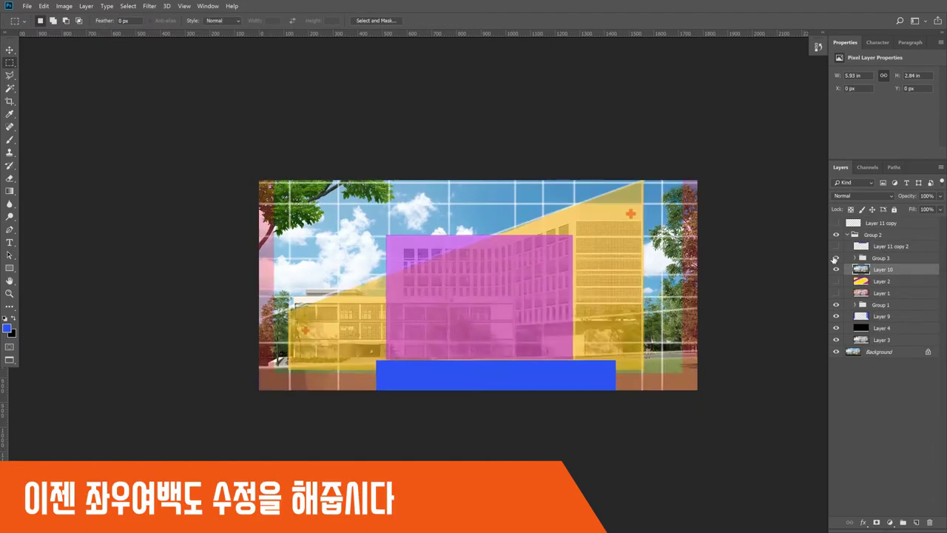
pyautogui.moveTo(252, 142); pyautogui.dragTo(677, 347)
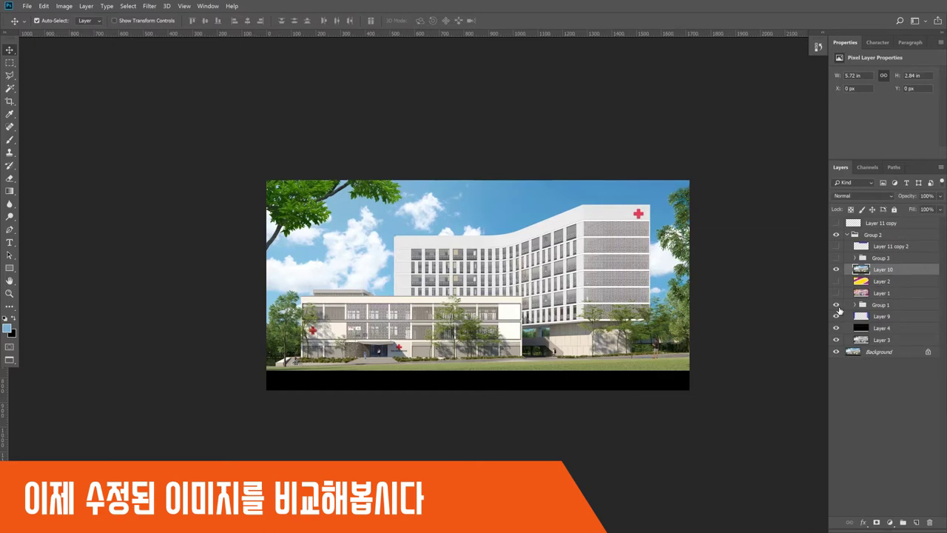
# In the side-by-side comparison document, select the strip at the left photo's base and add a horizontal guide at the right building's roofline.
pyautogui.hotkey('ctrl', 'o')
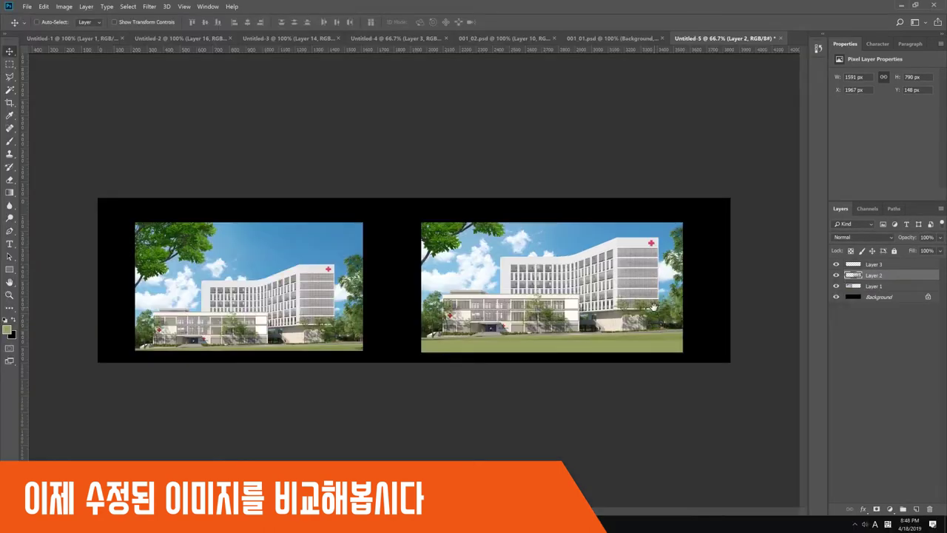
pyautogui.press('m')
pyautogui.moveTo(122, 346); pyautogui.dragTo(372, 355)
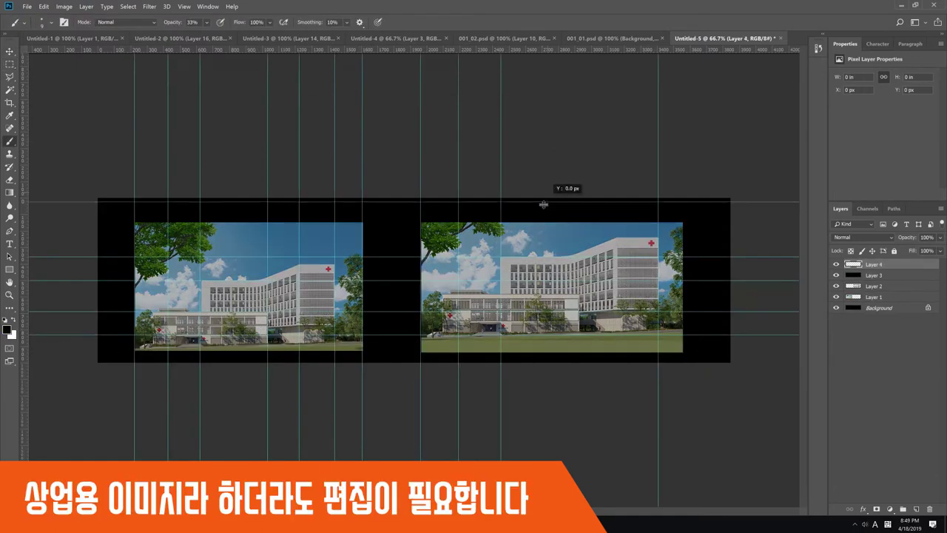
pyautogui.moveTo(528, 203); pyautogui.dragTo(511, 238)
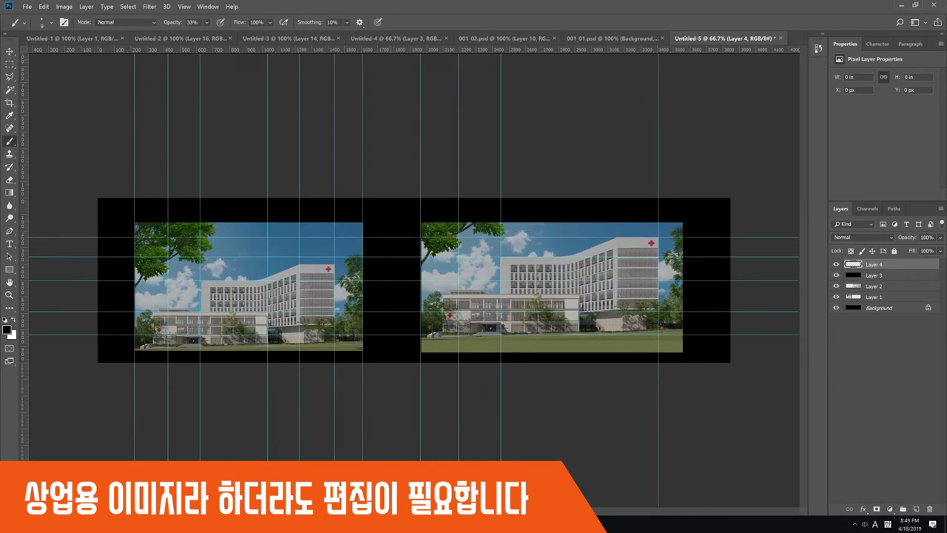
# Add horizontal guides at the left photo's main building roofline and just above the right photo's low front building.
pyautogui.moveTo(383, 53); pyautogui.dragTo(352, 263)
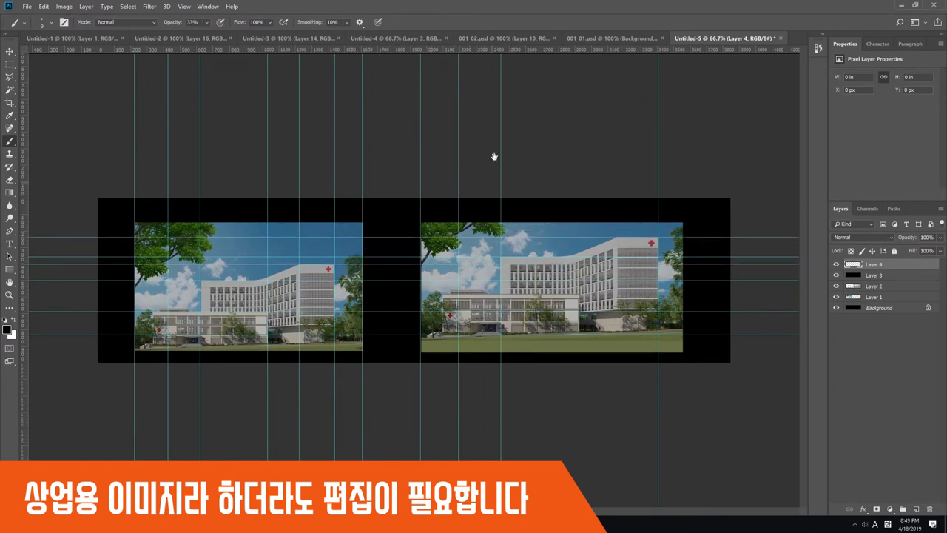
pyautogui.moveTo(478, 51); pyautogui.dragTo(459, 285)
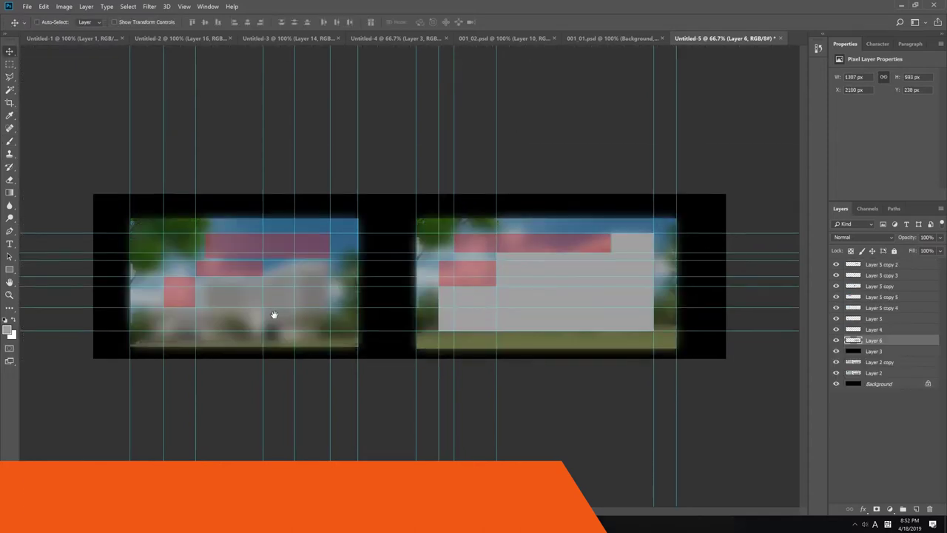
# Select the left photo's stepped building mass as three joined rectangles along the guides and fill it with gray on Layer 6.
pyautogui.press('m')
pyautogui.moveTo(263, 260); pyautogui.dragTo(330, 331)
pyautogui.moveTo(197, 278); pyautogui.dragTo(330, 331)
pyautogui.moveTo(163, 307); pyautogui.dragTo(216, 331)
pyautogui.hotkey('alt', 'BackSpace')
pyautogui.hotkey('ctrl', 'd')
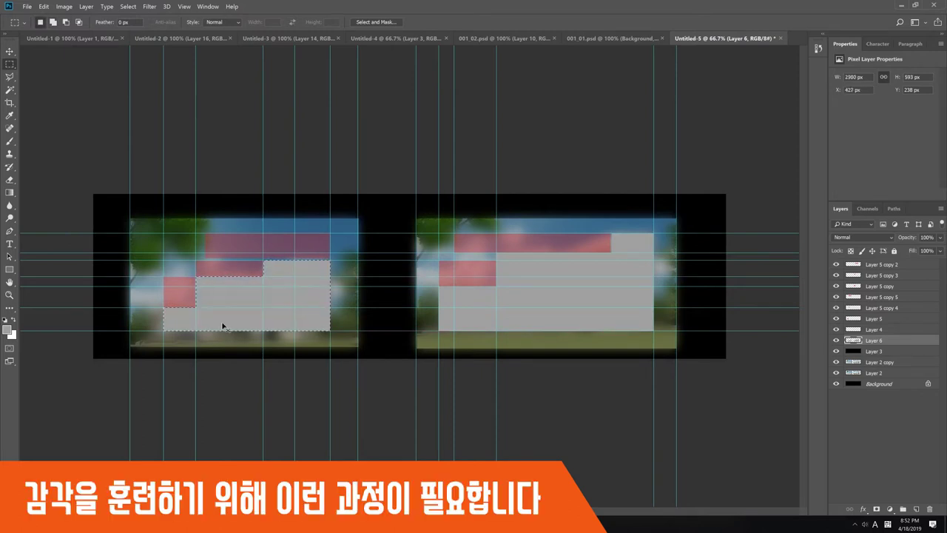
# Extend the left photo's gray building shape downward and outward with a filled rectangle at its base, and hide the guides.
pyautogui.press('v')
pyautogui.press('m')
pyautogui.moveTo(163, 307); pyautogui.dragTo(332, 341)
pyautogui.hotkey('alt', 'BackSpace')
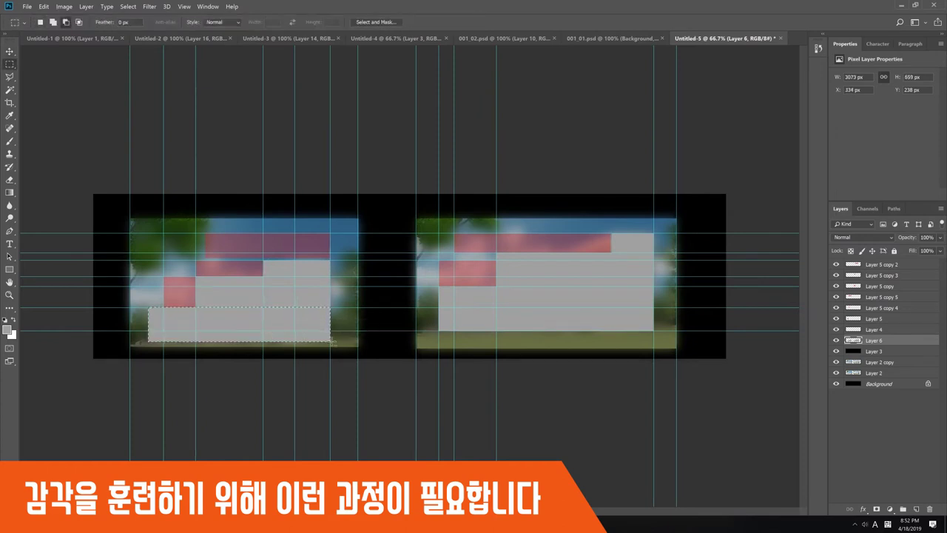
pyautogui.press('v')
pyautogui.hotkey('ctrl', ';')
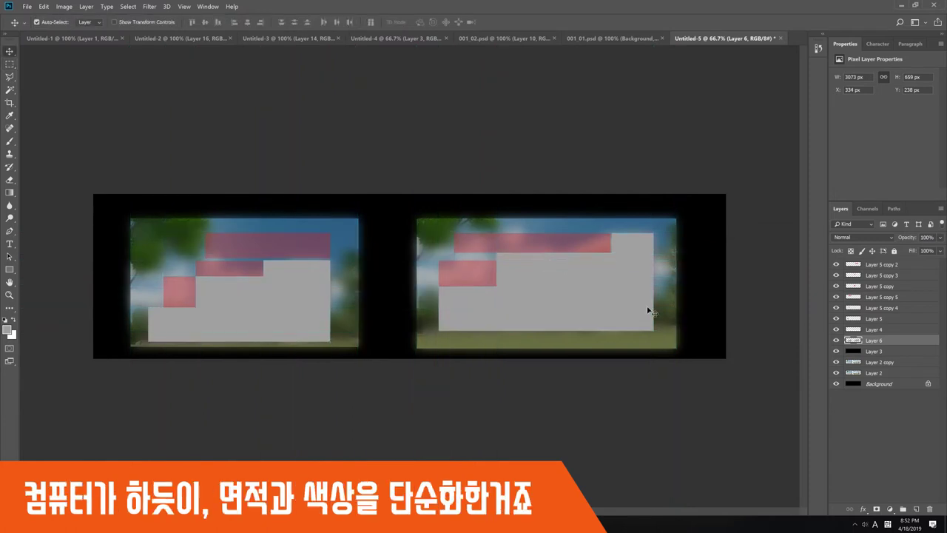
# Set Layer 3's opacity to 30%, show the guides, and marquee a vertical strip across the right photo's building area.
pyautogui.hotkey('alt', '[')
pyautogui.press('3')
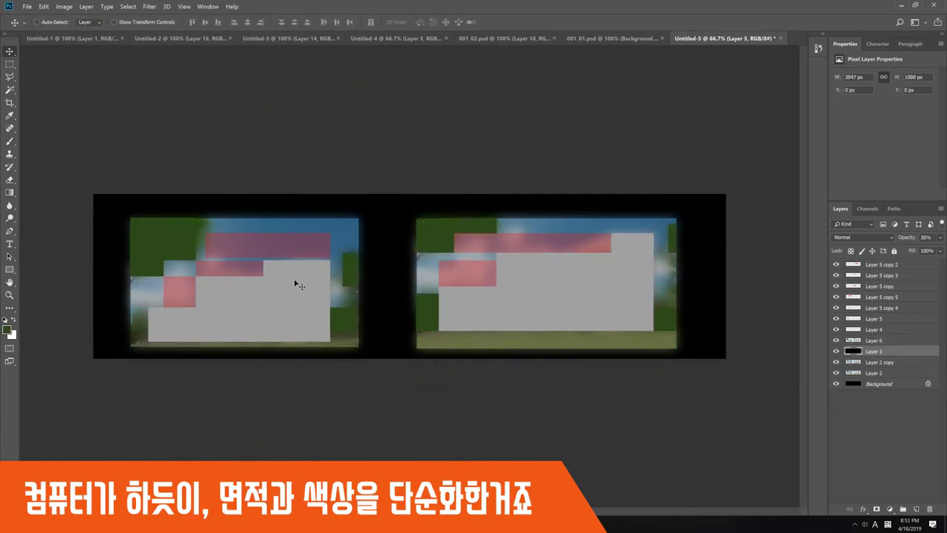
pyautogui.hotkey('ctrl', ';')
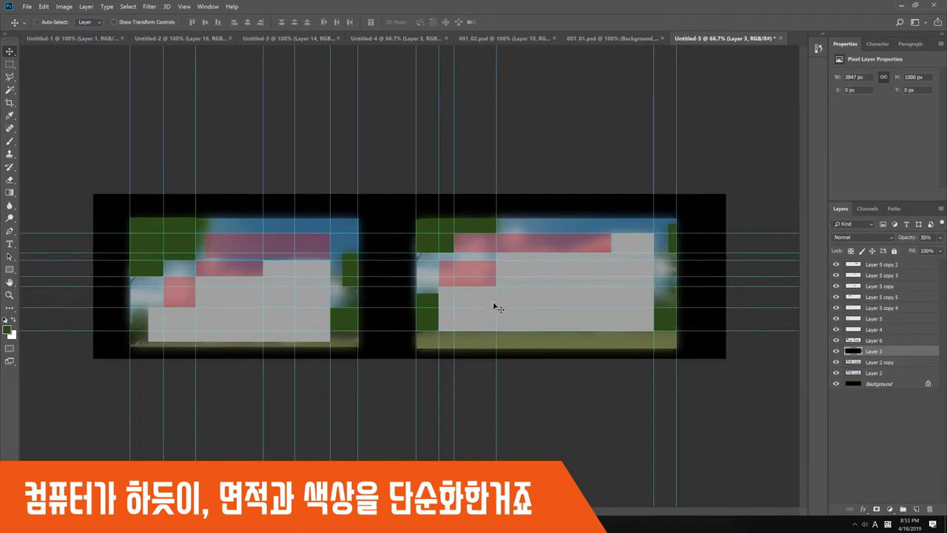
pyautogui.press('m')
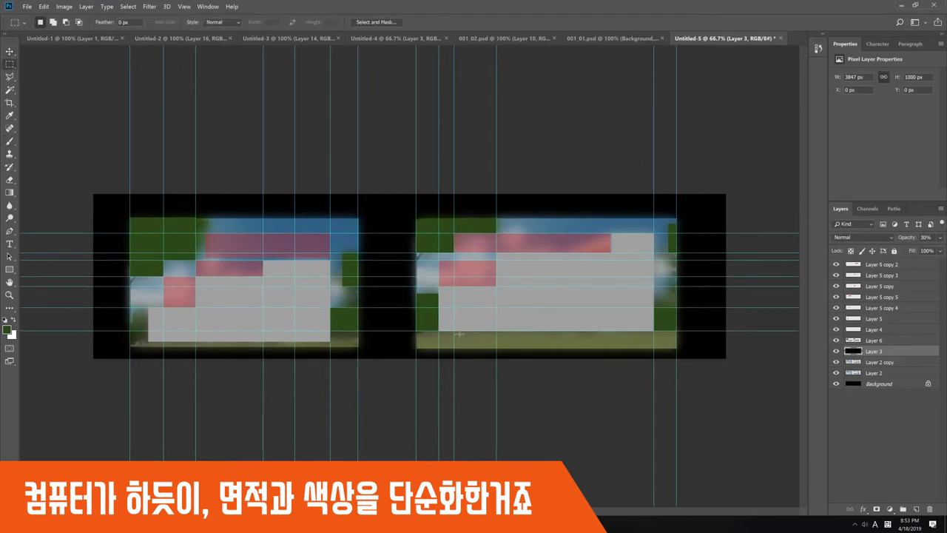
pyautogui.moveTo(454, 331)
pyautogui.mouseDown()
pyautogui.moveTo(481, 349)
pyautogui.moveTo(475, 230)
pyautogui.mouseUp()
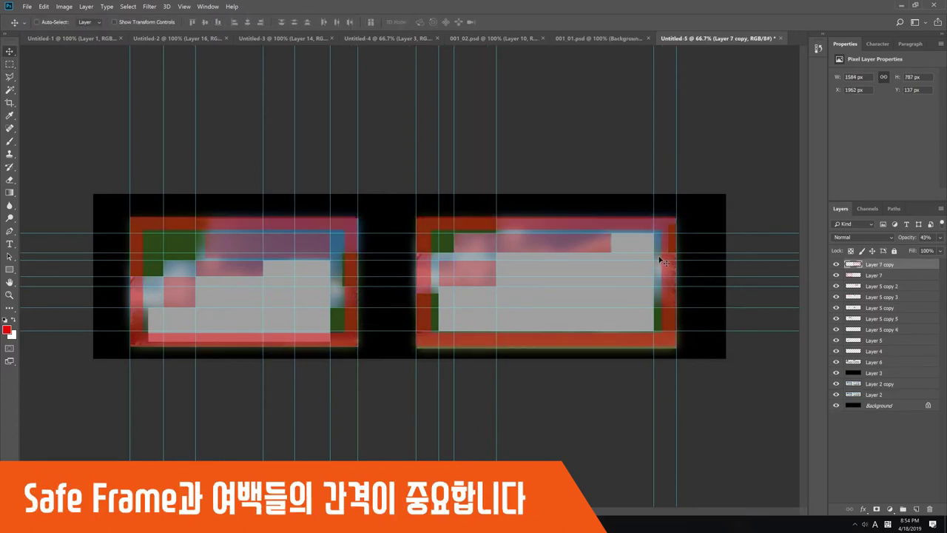
pyautogui.moveTo(654, 236); pyautogui.dragTo(672, 261)
pyautogui.moveTo(435, 252)
pyautogui.mouseDown()
pyautogui.moveTo(438, 235)
pyautogui.moveTo(439, 262)
pyautogui.mouseUp()
pyautogui.moveTo(436, 259); pyautogui.dragTo(657, 273)
pyautogui.moveTo(431, 325); pyautogui.dragTo(437, 331)
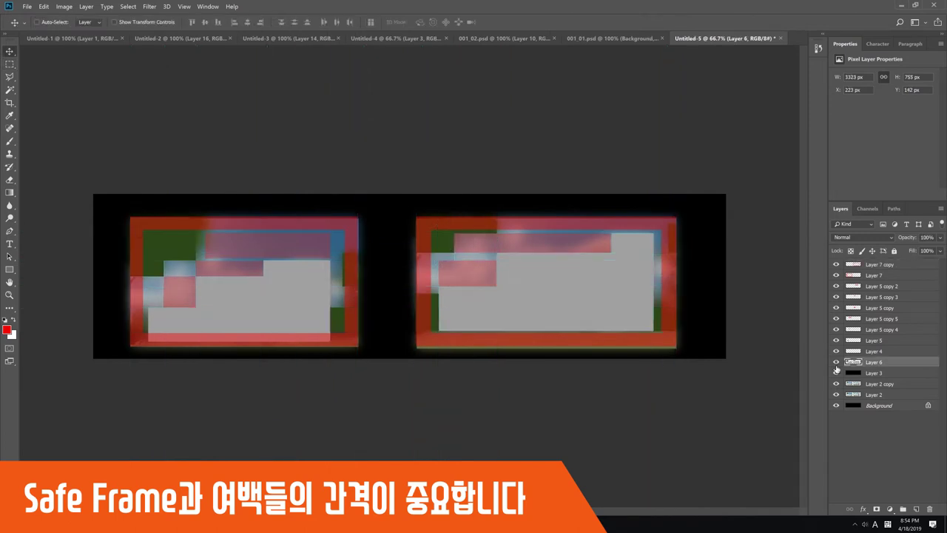
# Hide the gray building shapes on Layer 6 and group the two red safe-frame layers, Layer 7 and Layer 7 copy.
pyautogui.click(836, 362)
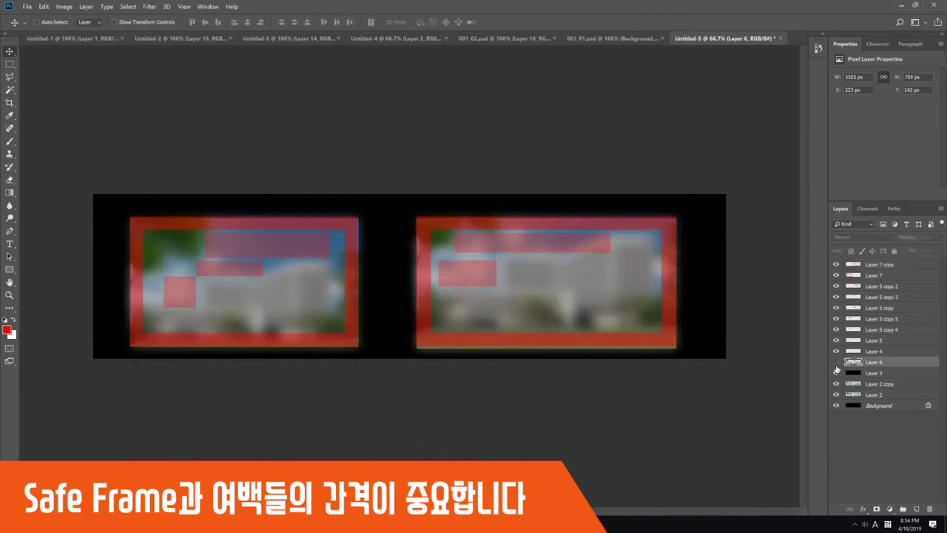
pyautogui.click(848, 265)
pyautogui.keyDown('shift'); pyautogui.click(857, 277); pyautogui.keyUp('shift')
pyautogui.hotkey('ctrl', 'g')
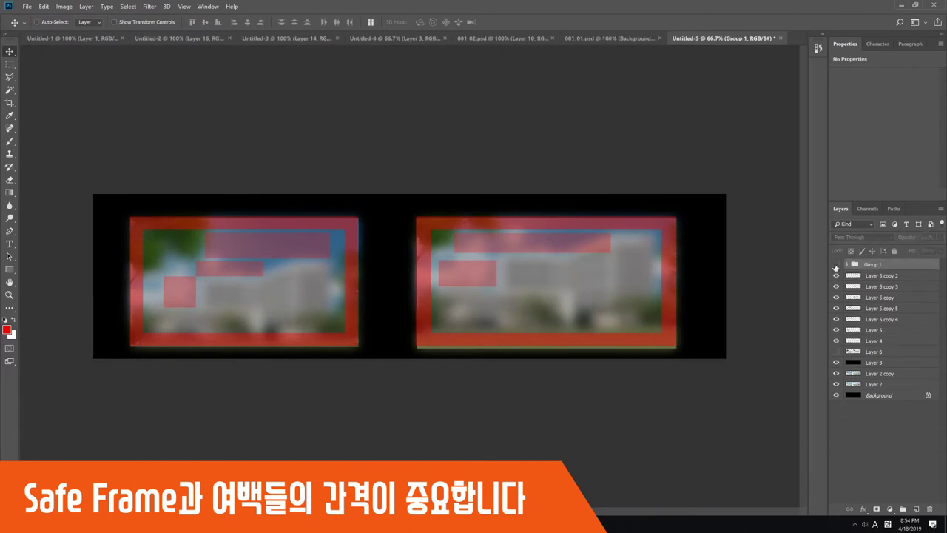
# Hide the red safe-frame group and the blurred Layer 2 copy.
pyautogui.click(836, 265)
pyautogui.keyDown('ctrl'); pyautogui.click(691, 305); pyautogui.keyUp('ctrl')
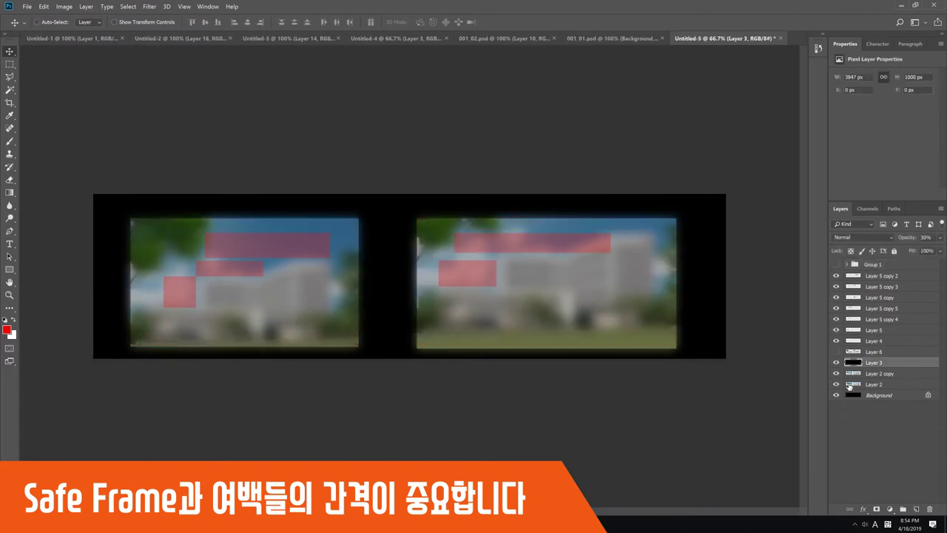
pyautogui.click(836, 374)
# Save the hospital comparison document as 001_03.psd.
pyautogui.hotkey('ctrl', 's')
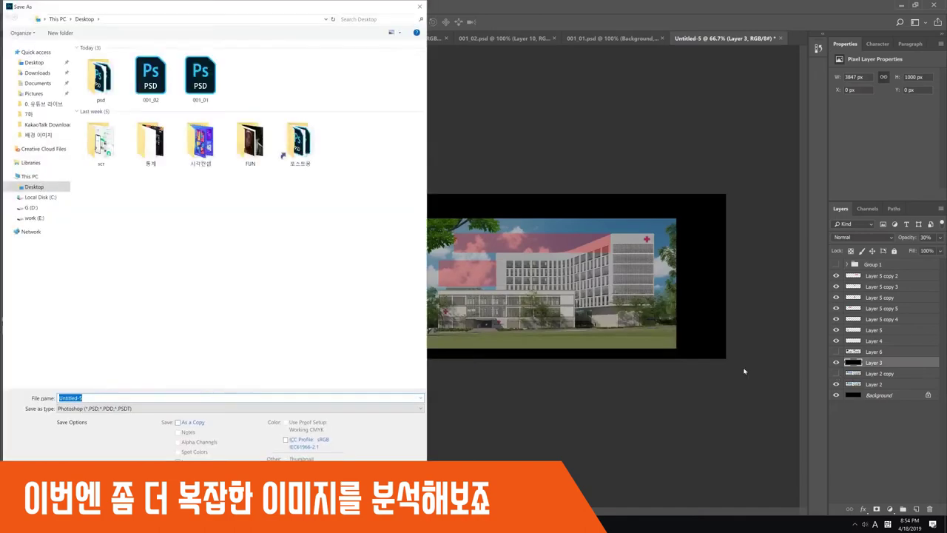
pyautogui.press('Escape')
pyautogui.hotkey('alt', 'Tab')
pyautogui.scroll(3, 592, 256)
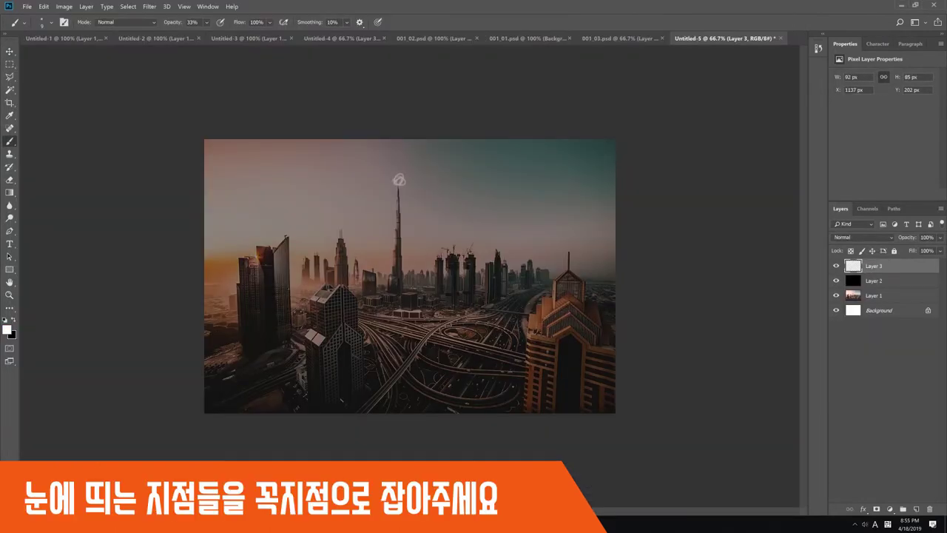
# Circle the city photo's eye-catching points in white on Layer 3: tower tops, right spire, foreground tower and road interchange.
pyautogui.moveTo(275, 235); pyautogui.dragTo(286, 250)
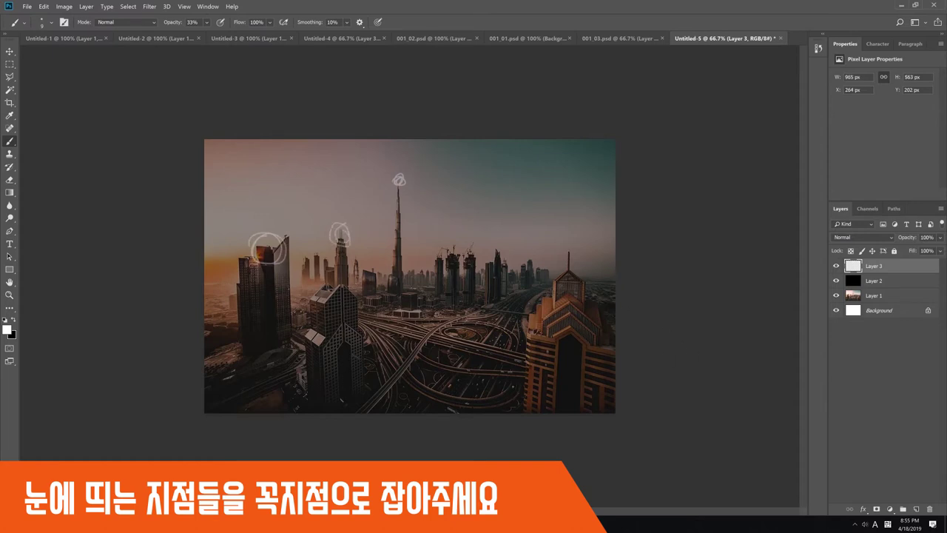
pyautogui.moveTo(577, 268); pyautogui.dragTo(555, 268)
pyautogui.moveTo(458, 231)
pyautogui.mouseDown()
pyautogui.moveTo(446, 253)
pyautogui.moveTo(474, 243)
pyautogui.mouseUp()
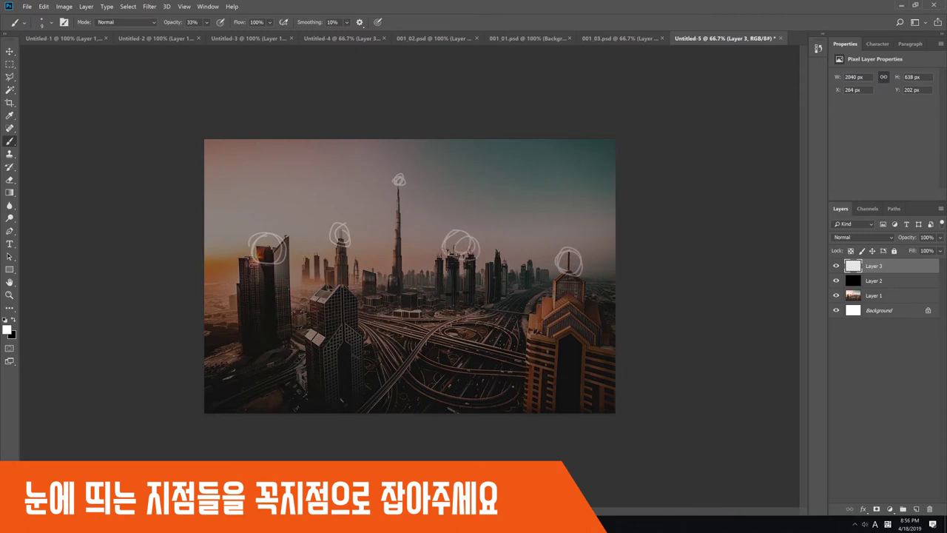
pyautogui.moveTo(496, 314)
pyautogui.mouseDown()
pyautogui.moveTo(412, 363)
pyautogui.moveTo(514, 326)
pyautogui.moveTo(481, 381)
pyautogui.moveTo(503, 347)
pyautogui.mouseUp()
pyautogui.moveTo(330, 285)
pyautogui.mouseDown()
pyautogui.moveTo(315, 336)
pyautogui.moveTo(357, 296)
pyautogui.moveTo(310, 311)
pyautogui.moveTo(347, 289)
pyautogui.mouseUp()
pyautogui.moveTo(241, 348)
pyautogui.mouseDown()
pyautogui.moveTo(285, 404)
pyautogui.moveTo(207, 351)
pyautogui.moveTo(296, 407)
pyautogui.moveTo(238, 324)
pyautogui.mouseUp()
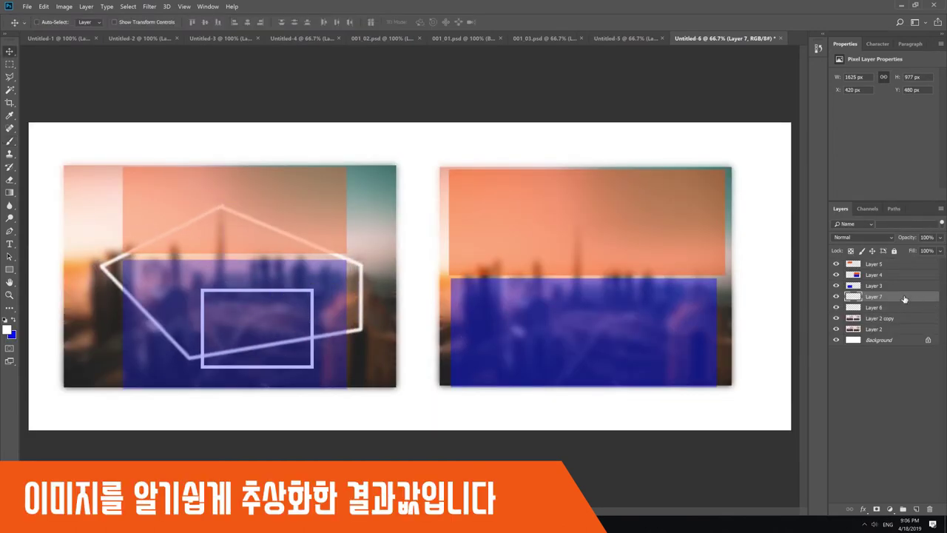
# In the city comparison document, copy the white pentagon and rectangle outlines of Layers 6 and 7 onto the right photo.
pyautogui.keyDown('shift'); pyautogui.click(873, 307); pyautogui.keyUp('shift')
pyautogui.moveTo(265, 325); pyautogui.dragTo(609, 351)
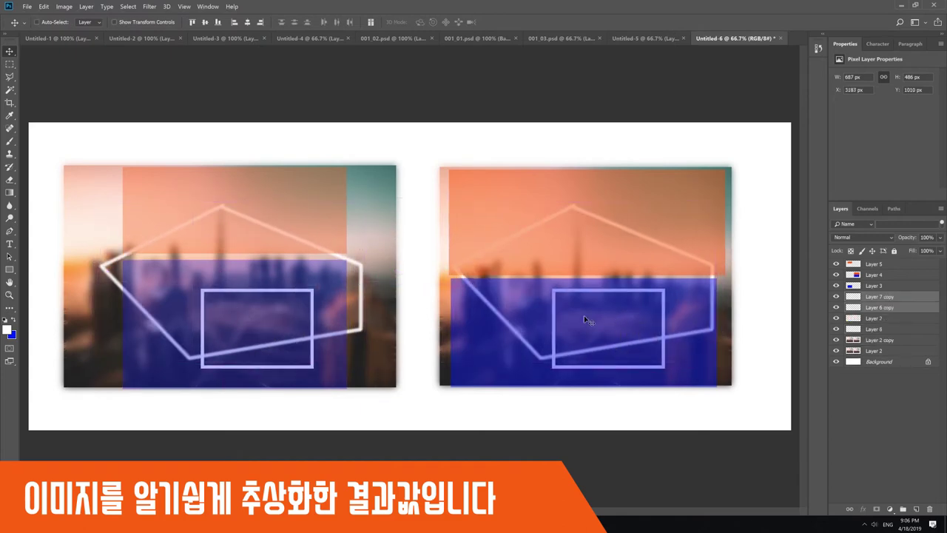
pyautogui.press('b')
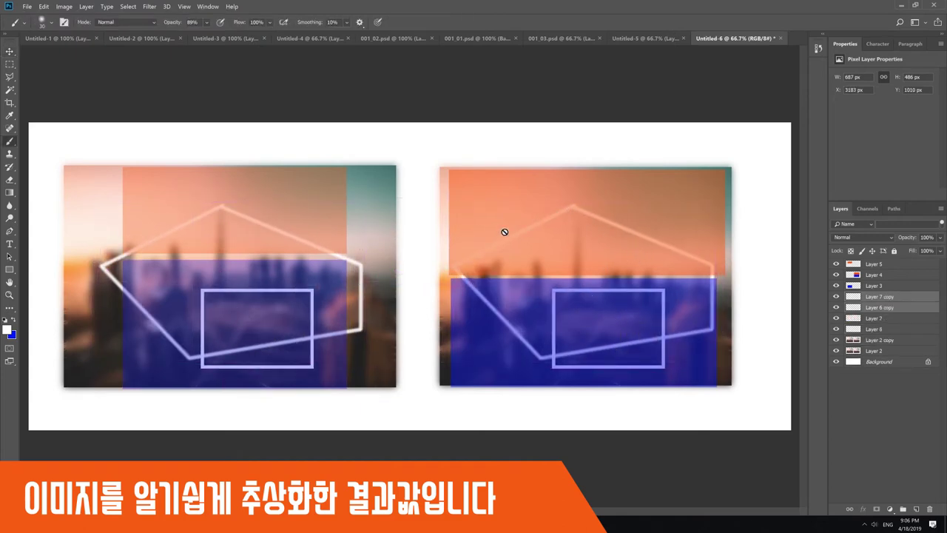
# Select the orange and blue color-block layers, Layer 5 through Layer 3.
pyautogui.click(858, 298)
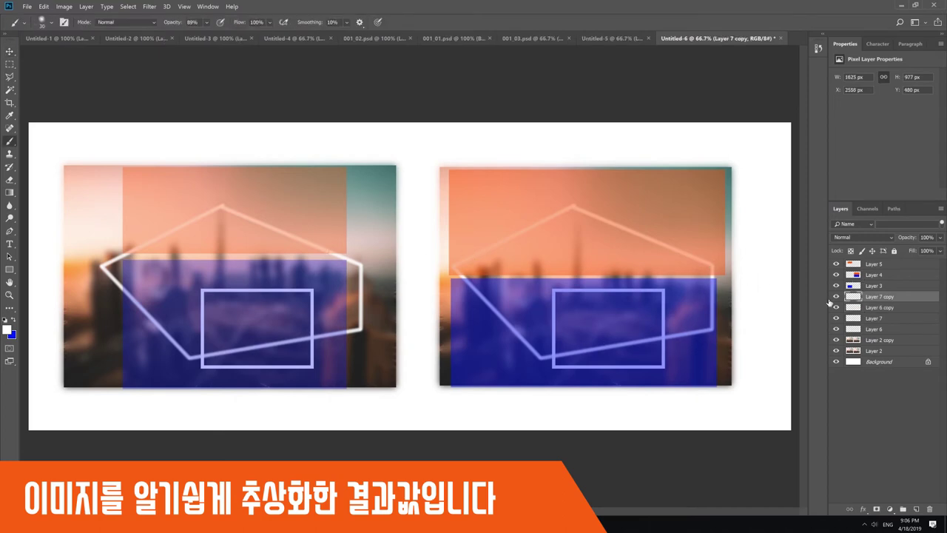
pyautogui.click(862, 265)
pyautogui.keyDown('shift'); pyautogui.click(862, 286); pyautogui.keyUp('shift')
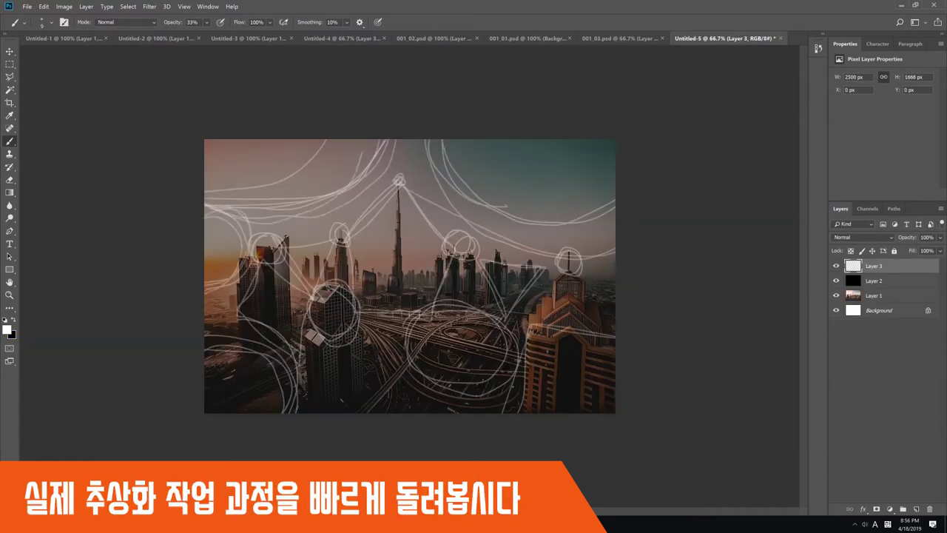
# Sketch more white strokes along the base of the orange tower and the sides of the foreground tower in the city photo.
pyautogui.moveTo(549, 407); pyautogui.dragTo(580, 411)
pyautogui.moveTo(328, 342); pyautogui.dragTo(324, 411)
pyautogui.moveTo(325, 322); pyautogui.dragTo(370, 392)
# Create a new layer and outline the right orange tower and the dark foreground tower with the Lasso tool.
pyautogui.hotkey('ctrl', 'shift', 'alt', 'n')
pyautogui.press('l')
pyautogui.moveTo(584, 272); pyautogui.dragTo(518, 412)
pyautogui.moveTo(377, 381); pyautogui.dragTo(302, 412)
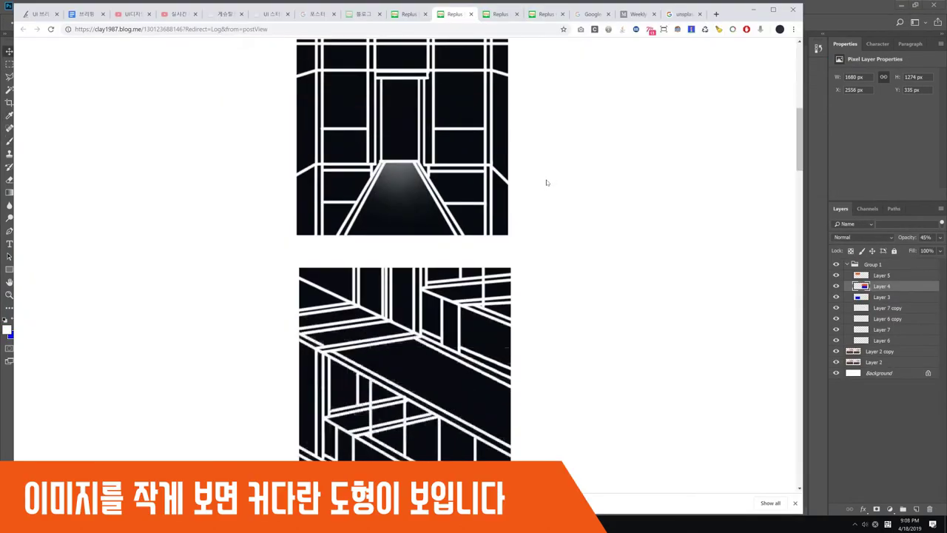
# In Chrome, examine the white-on-black line composition images in the Replus Design blog post.
pyautogui.scroll(-2, 547, 183)
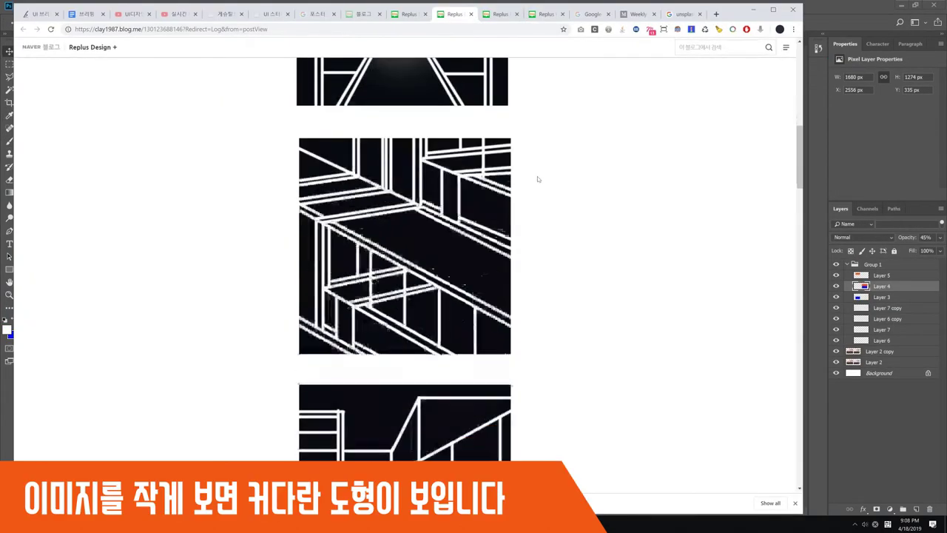
pyautogui.scroll(-1, 537, 178)
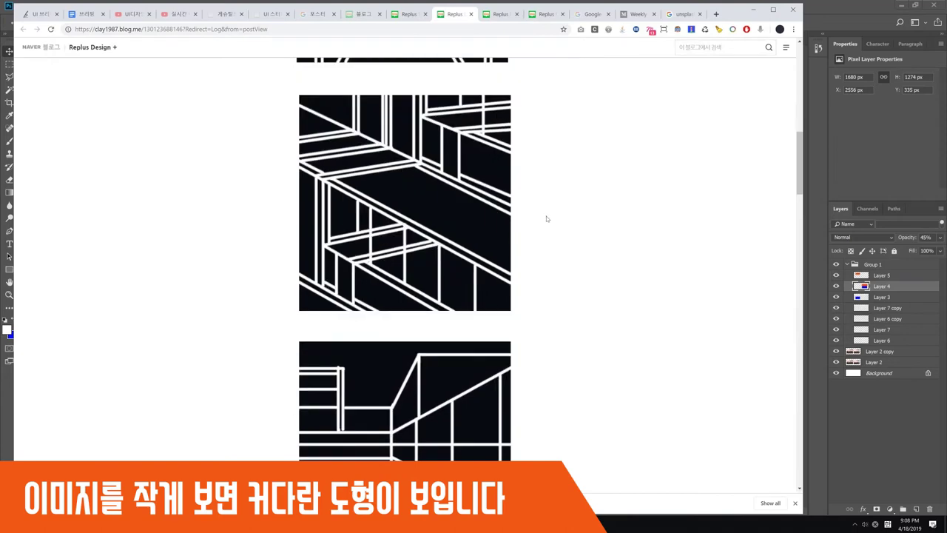
pyautogui.scroll(-5, 542, 224)
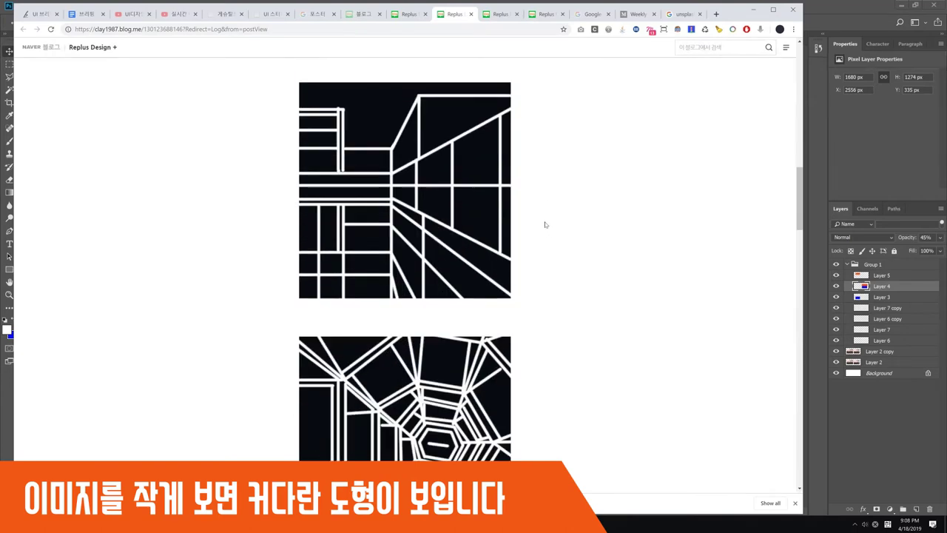
pyautogui.scroll(-2, 545, 217)
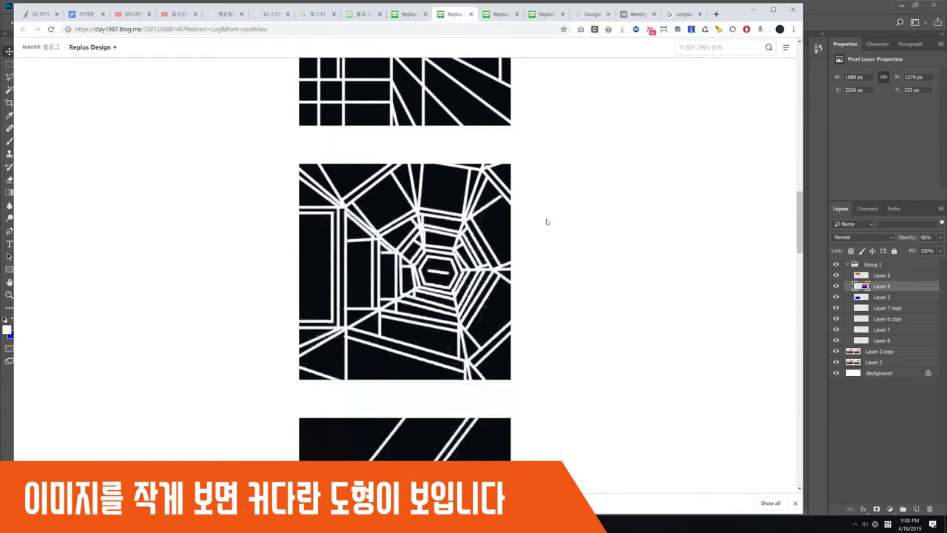
pyautogui.scroll(2, 520, 250)
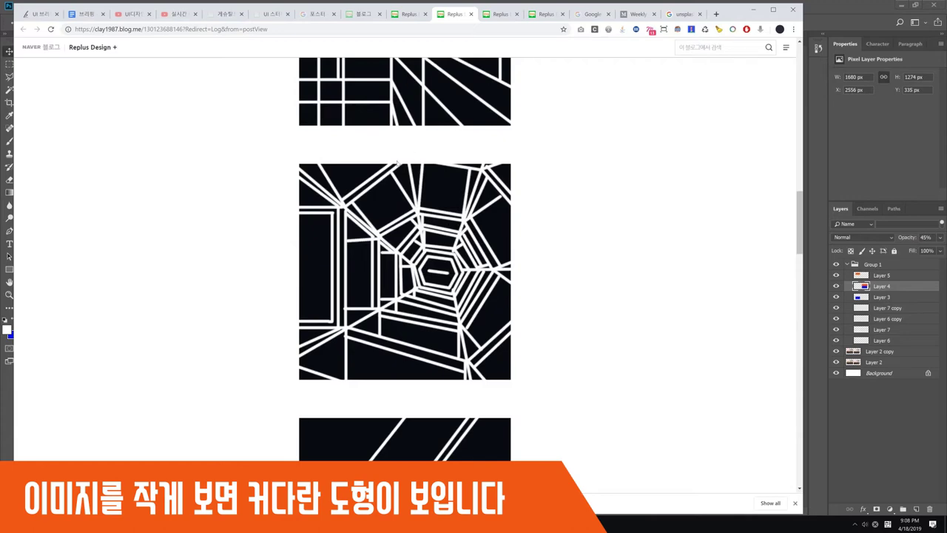
pyautogui.scroll(4, 449, 369)
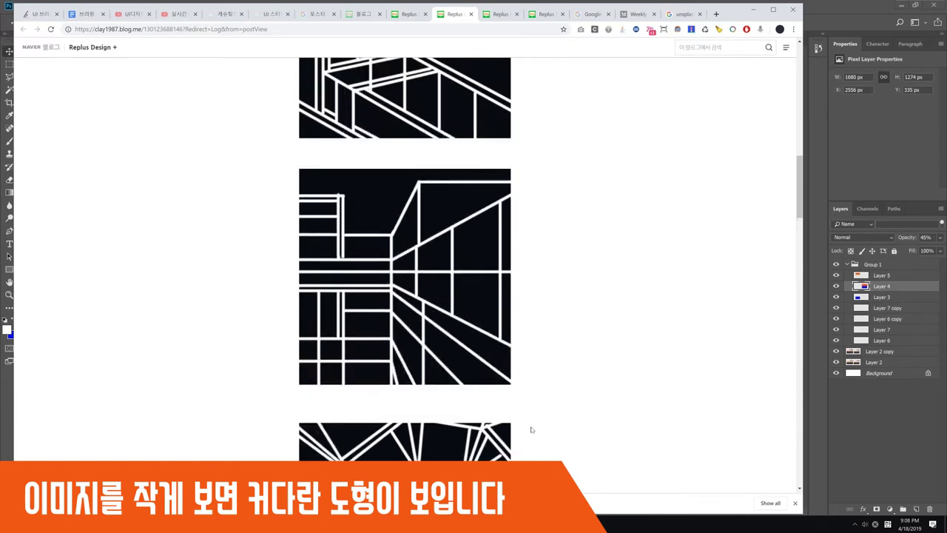
pyautogui.scroll(-12, 436, 267)
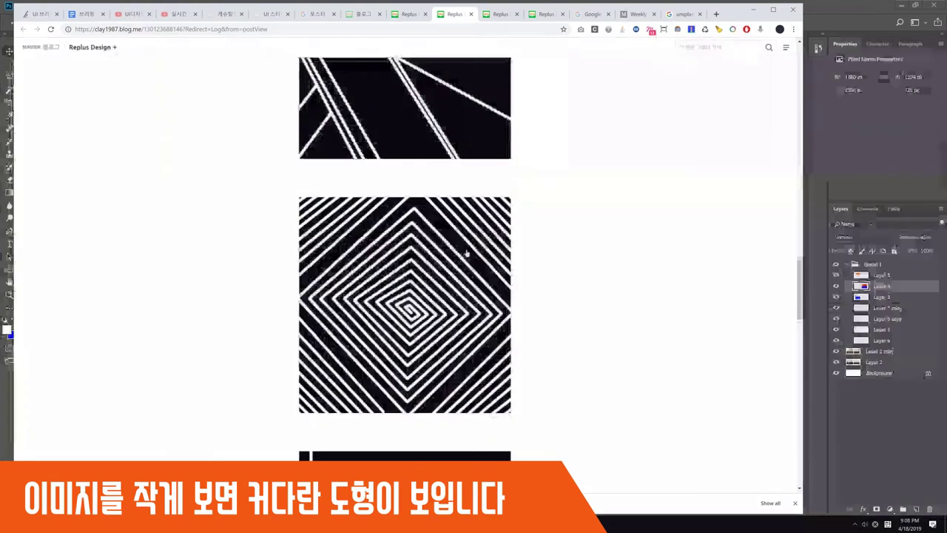
pyautogui.scroll(-3, 471, 256)
pyautogui.scroll(-5, 476, 255)
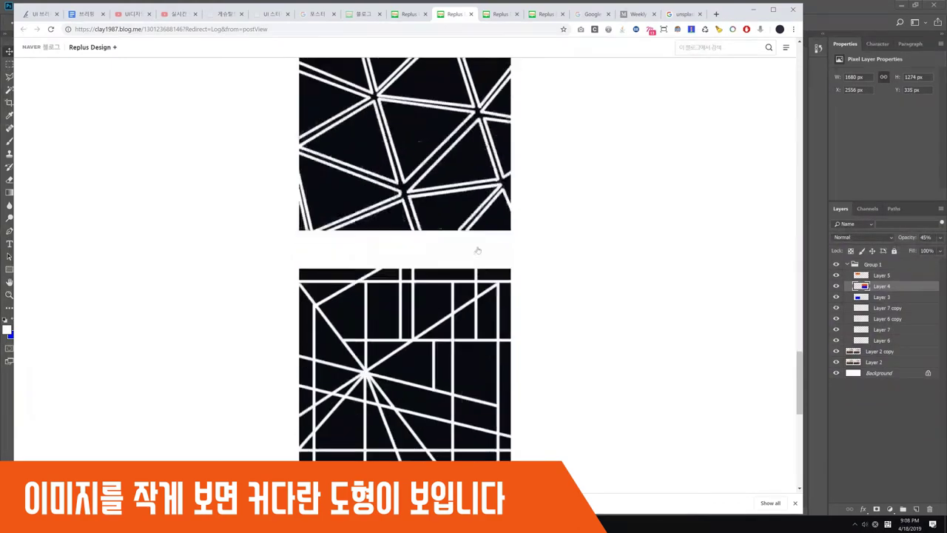
pyautogui.scroll(2, 418, 212)
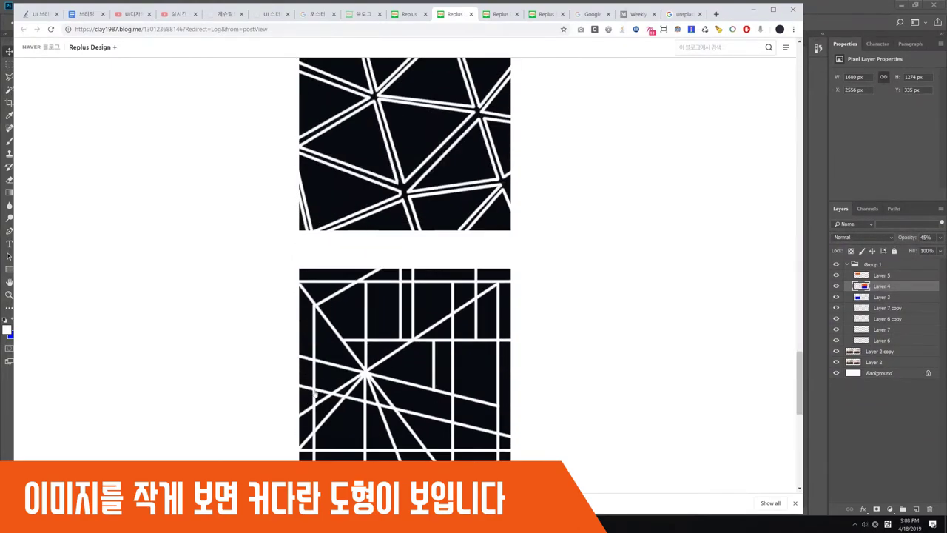
# Open the blog's layout analysis post (레이아웃 분석) and copy its first product-page grid image.
pyautogui.click(496, 14)
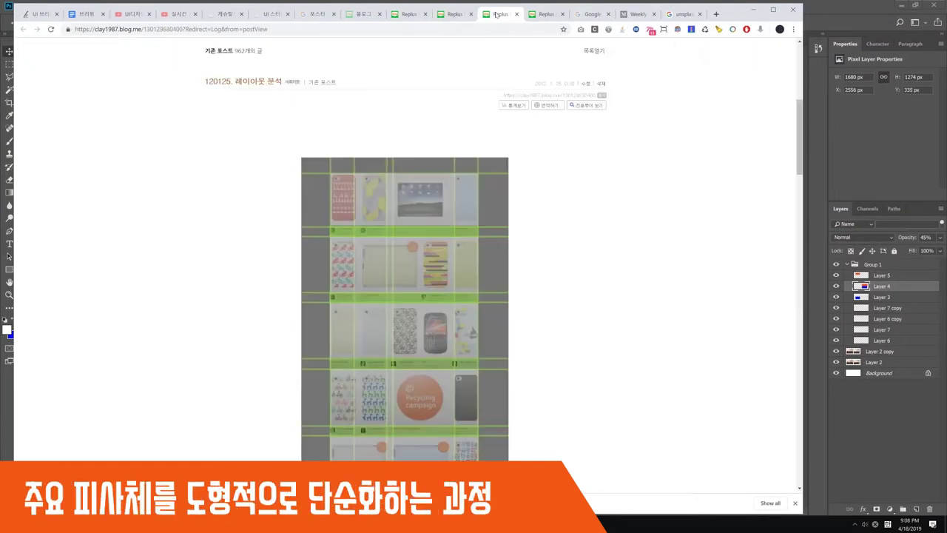
pyautogui.scroll(1, 529, 294)
pyautogui.scroll(-2, 485, 273)
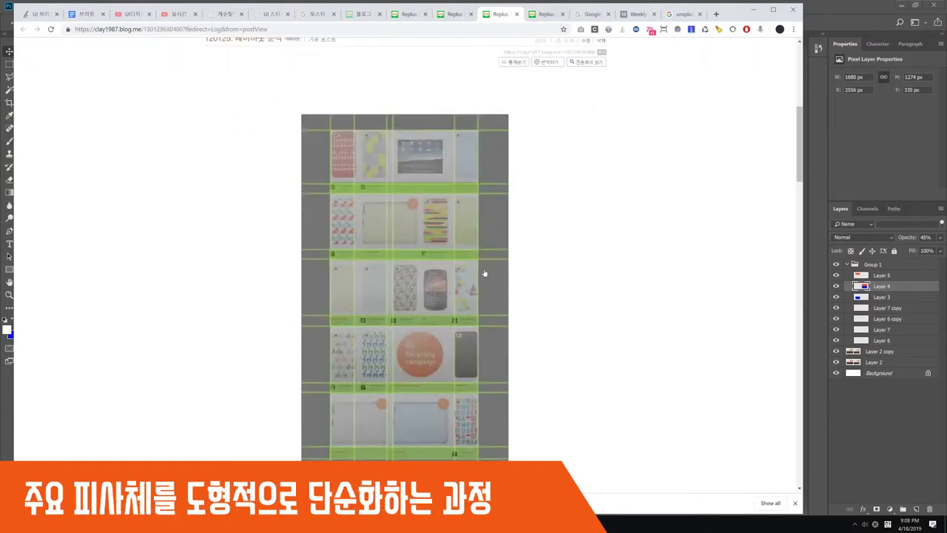
pyautogui.rightClick(393, 224)
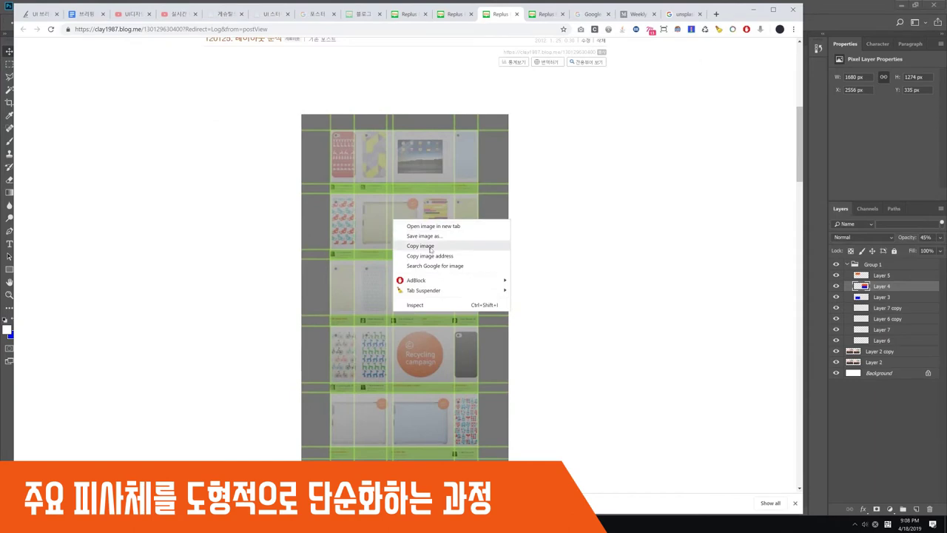
pyautogui.click(422, 243)
# Examine the grid and shape overlays on the fireworks, lake, night building, amusement ride and highway photos in the layout analysis post.
pyautogui.scroll(-6, 517, 268)
pyautogui.scroll(-4, 477, 259)
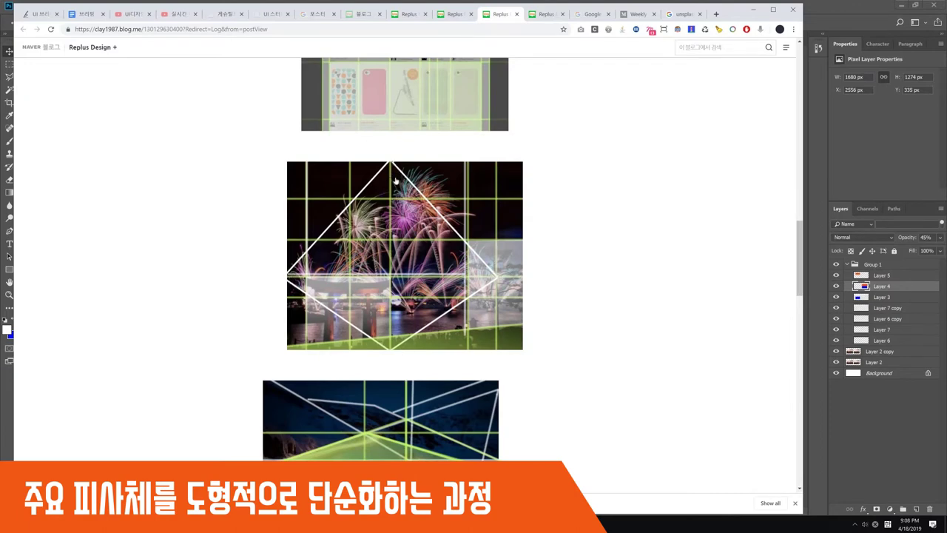
pyautogui.scroll(-3, 296, 285)
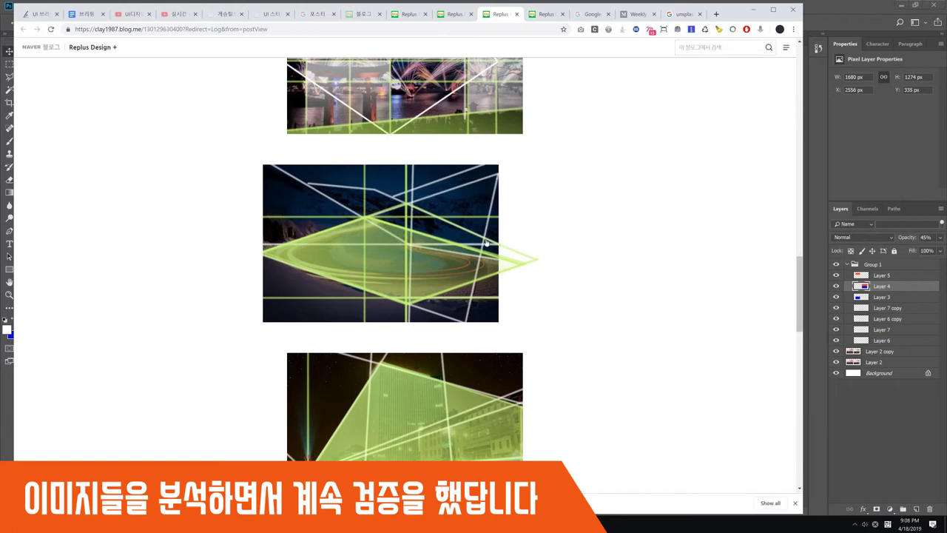
pyautogui.scroll(-4, 486, 242)
pyautogui.scroll(1, 400, 230)
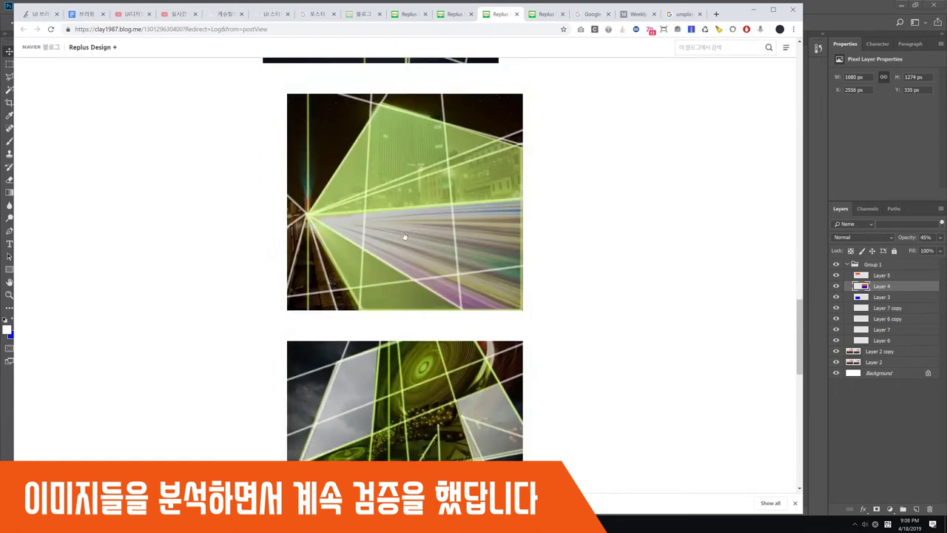
pyautogui.scroll(-1, 403, 239)
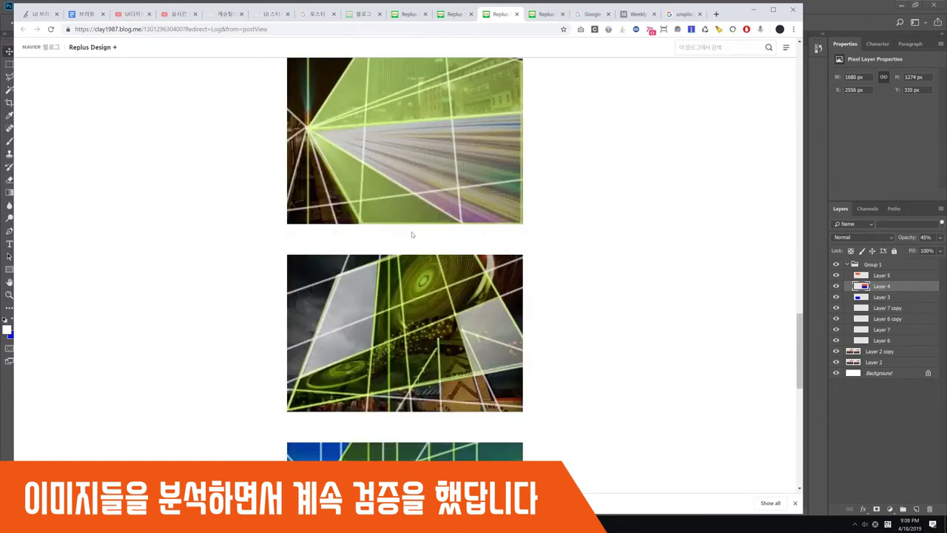
pyautogui.scroll(-1, 409, 237)
pyautogui.scroll(-3, 420, 233)
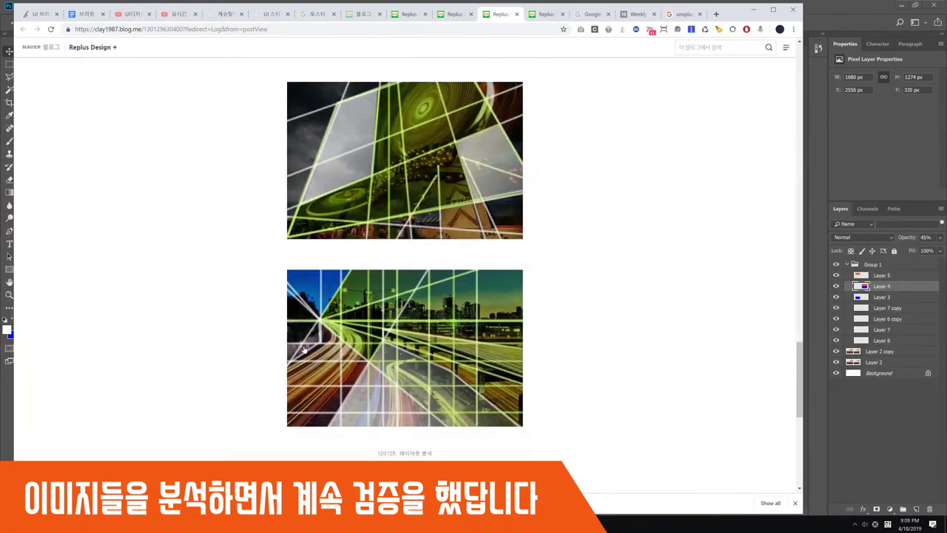
pyautogui.scroll(-2, 373, 339)
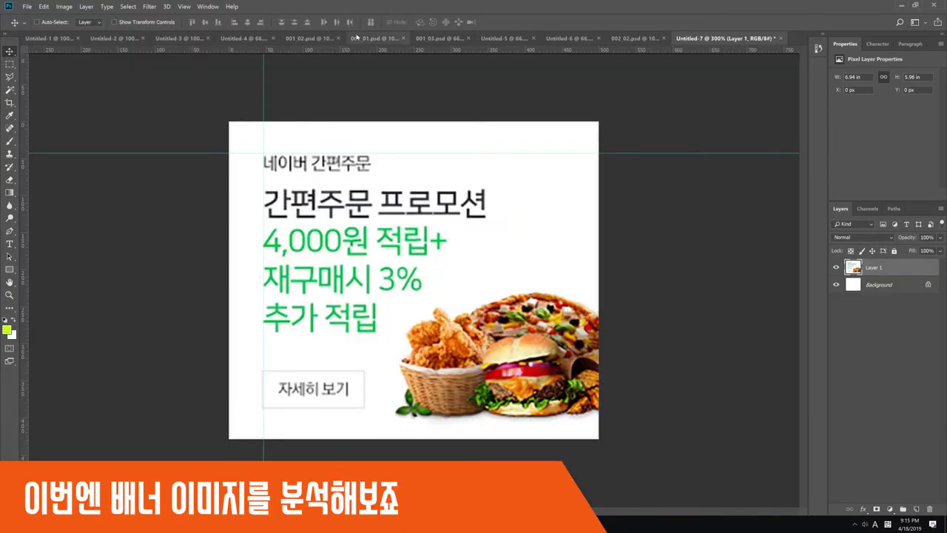
# In Photoshop, place a horizontal guide along the bottom edge of the banner's button and select the whole banner area.
pyautogui.moveTo(347, 52); pyautogui.dragTo(311, 408)
pyautogui.press('m')
pyautogui.moveTo(225, 119); pyautogui.dragTo(651, 440)
# Create a new layer and stroke the banner selection on the inside with a 50 px red line.
pyautogui.hotkey('alt', 'e')
pyautogui.press('s')
pyautogui.press('Escape')
pyautogui.hotkey('ctrl', 'alt', 'shift', 'n')
pyautogui.hotkey('alt', 'e')
pyautogui.press('s')
pyautogui.click(445, 166)
pyautogui.click(615, 370)
pyautogui.press('Return')
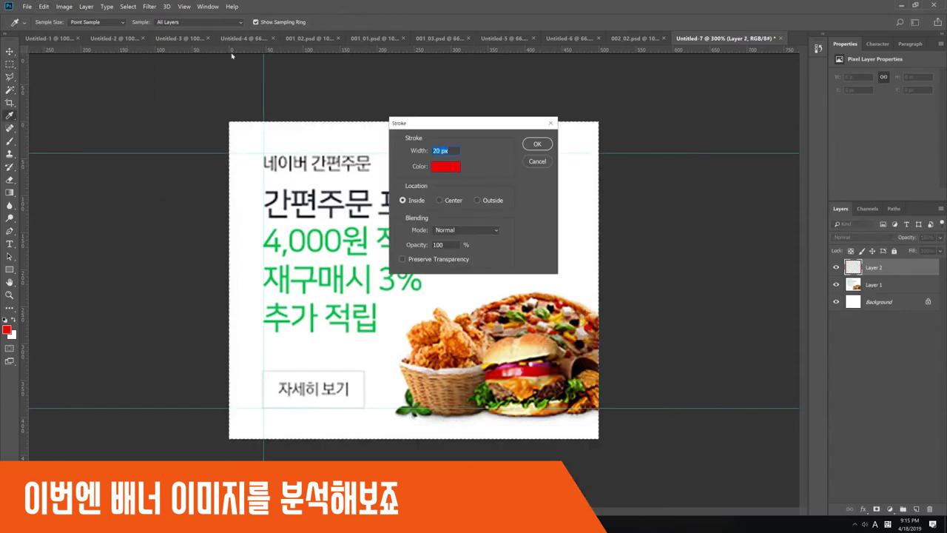
pyautogui.write('50')
pyautogui.press('Return')
# Enlarge the red frame slightly beyond the banner's edges and set its opacity to 30%.
pyautogui.hotkey('ctrl', 't')
pyautogui.moveTo(599, 122); pyautogui.dragTo(603, 116)
pyautogui.press('3')
# Outline a diagonal triangle over the banner's text side with the Polygonal Lasso and prepare a blue fill on a new layer.
pyautogui.press('l')
pyautogui.click(581, 122)
pyautogui.click(289, 439)
pyautogui.click(251, 439)
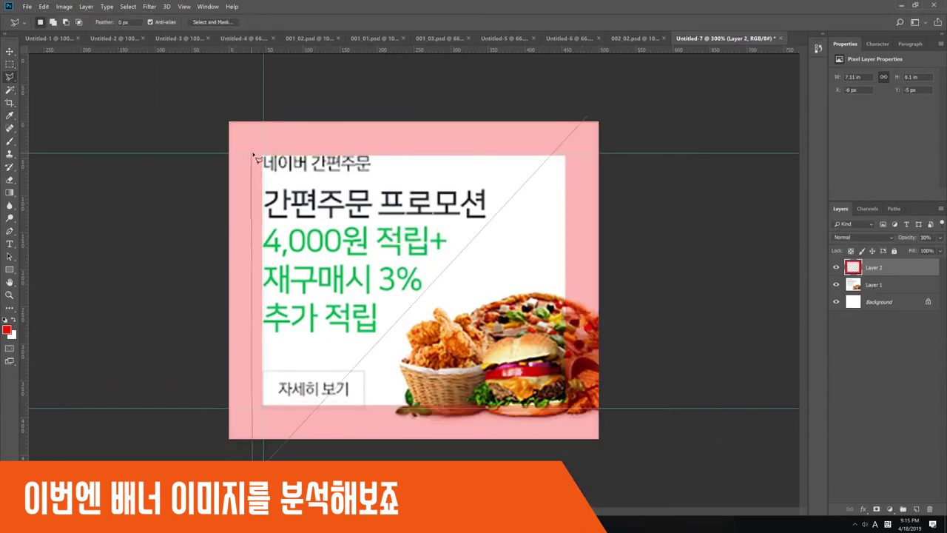
pyautogui.doubleClick(252, 121)
pyautogui.hotkey('ctrl', 'alt', 'shift', 'n')
pyautogui.click(6, 330)
pyautogui.click(615, 410)
pyautogui.click(601, 418)
# Trim the blue triangle below the bottom guide and set its opacity to 30%.
pyautogui.moveTo(226, 408); pyautogui.dragTo(348, 444)
pyautogui.press('Delete')
pyautogui.press('v')
pyautogui.press('3')
# On a new layer, fill a green rectangle over the banner's food image and lower its opacity.
pyautogui.press('m')
pyautogui.moveTo(599, 292)
pyautogui.mouseDown()
pyautogui.moveTo(348, 381)
pyautogui.moveTo(392, 418)
pyautogui.mouseUp()
pyautogui.hotkey('ctrl', 'alt', 'shift', 'n')
pyautogui.click(7, 329)
pyautogui.click(610, 450)
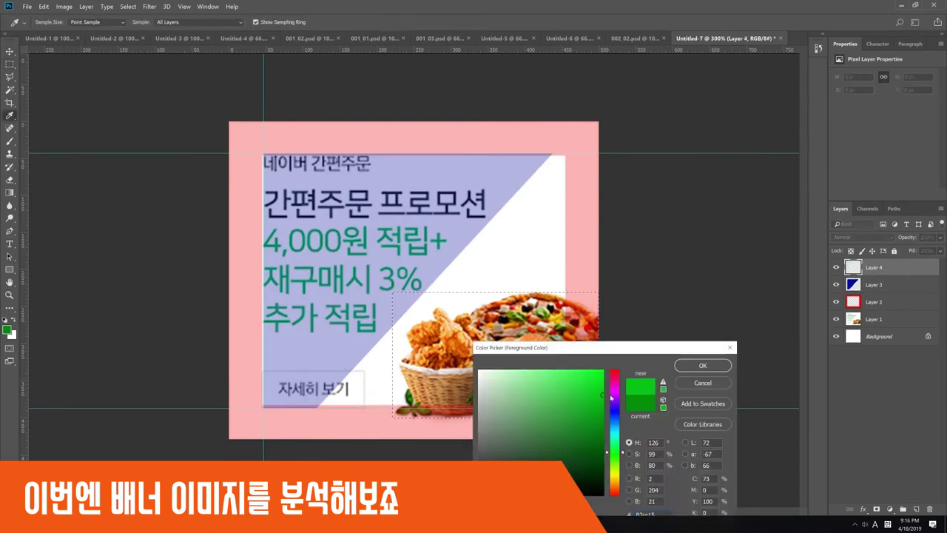
pyautogui.press('Return')
pyautogui.hotkey('alt', 'BackSpace')
pyautogui.press('v')
pyautogui.press('5')
pyautogui.press('6')
# On a new layer, fill a block over the banner's main headline text.
pyautogui.press('m')
pyautogui.moveTo(264, 188)
pyautogui.mouseDown()
pyautogui.moveTo(487, 220)
pyautogui.moveTo(474, 244)
pyautogui.moveTo(449, 242)
pyautogui.mouseUp()
pyautogui.hotkey('ctrl', 'alt', 'shift', 'n')
pyautogui.hotkey('alt', 'BackSpace')
pyautogui.press('v')
# Copy and resize the block to cover the remaining text lines and the button label, and set the layer's opacity to 40%.
pyautogui.hotkey('ctrl', 't')
pyautogui.press('Return')
pyautogui.moveTo(429, 245); pyautogui.dragTo(429, 284)
pyautogui.hotkey('ctrl', 't')
pyautogui.moveTo(370, 329)
pyautogui.mouseDown()
pyautogui.moveTo(379, 401)
pyautogui.moveTo(350, 397)
pyautogui.mouseUp()
pyautogui.press('Return')
pyautogui.moveTo(328, 384); pyautogui.dragTo(319, 163)
pyautogui.press('4')
# Add a new black-filled layer over the banner and set its opacity to 30%.
pyautogui.press('b')
pyautogui.hotkey('ctrl', 'alt', 'shift', 'n')
pyautogui.press('x')
pyautogui.hotkey('ctrl', 'BackSpace')
pyautogui.press('v')
pyautogui.press('2')
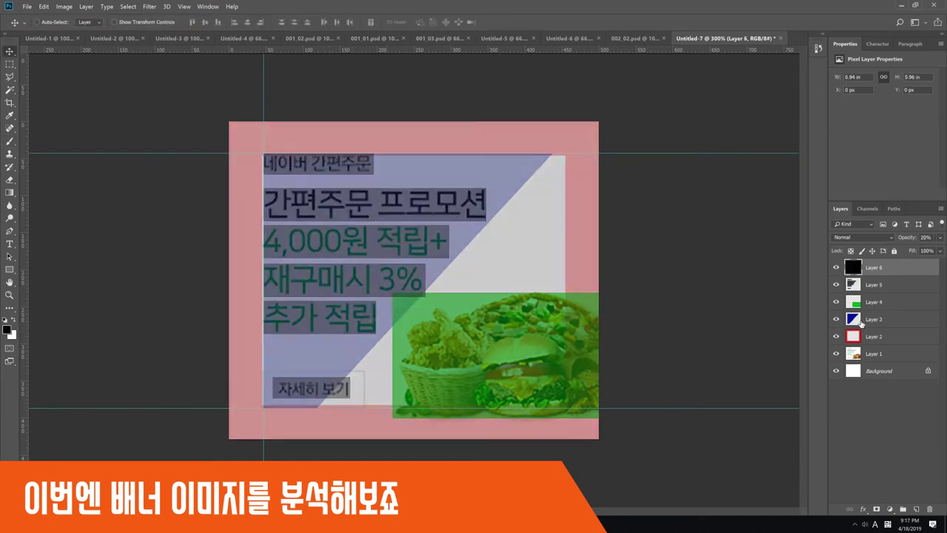
pyautogui.press('3')
# On a new layer, brush a white horizontal line under the banner's top text and a vertical line at that text's end.
pyautogui.press('b')
pyautogui.hotkey('ctrl', 'alt', 'shift', 'n')
pyautogui.press('[')
pyautogui.moveTo(222, 175); pyautogui.dragTo(603, 174)
pyautogui.moveTo(372, 118); pyautogui.dragTo(374, 442)
pyautogui.hotkey('ctrl', 'z')
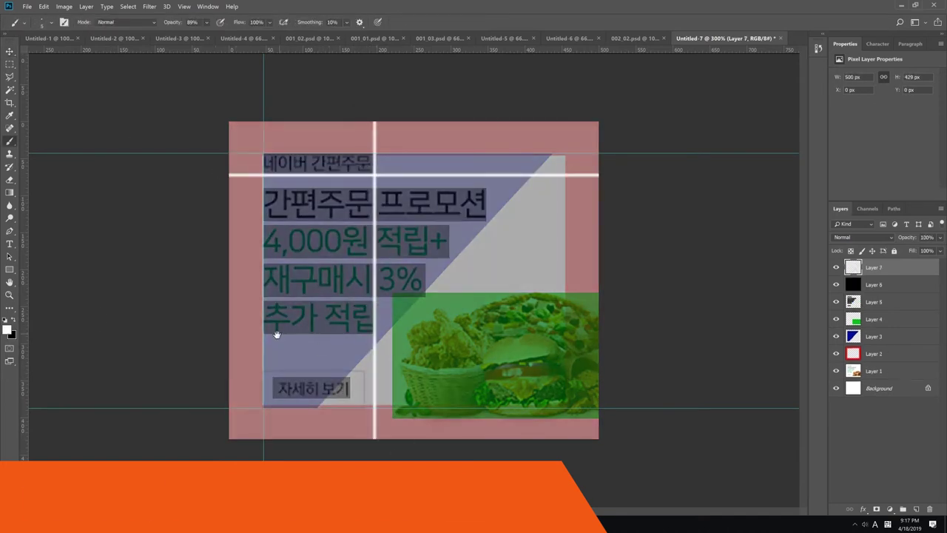
# Brush white horizontal lines between the remaining text lines and around the button, plus a vertical line along the text's left edge.
pyautogui.moveTo(230, 256); pyautogui.dragTo(603, 256)
pyautogui.hotkey('ctrl', 'z')
pyautogui.moveTo(226, 221); pyautogui.dragTo(603, 221)
pyautogui.moveTo(226, 259); pyautogui.dragTo(603, 260)
pyautogui.moveTo(226, 299); pyautogui.dragTo(603, 299)
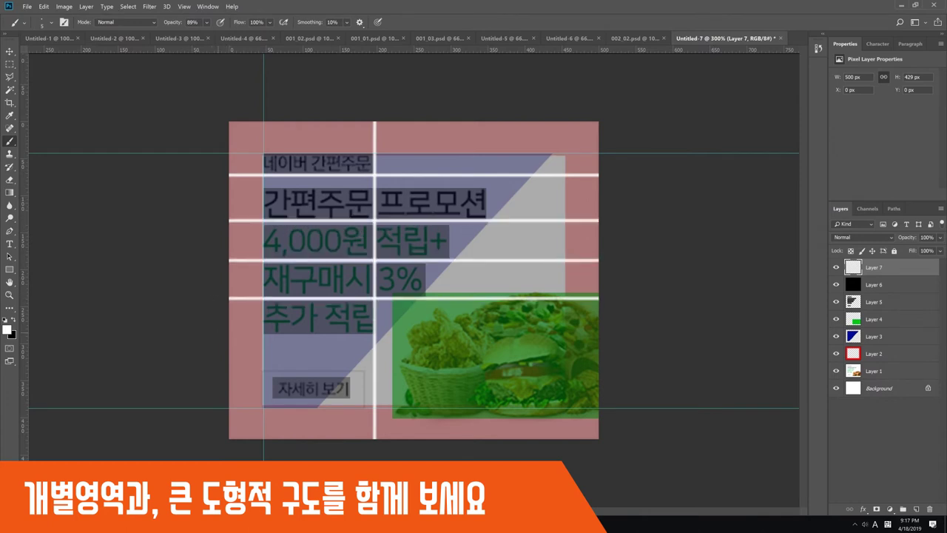
pyautogui.moveTo(225, 333); pyautogui.dragTo(603, 333)
pyautogui.moveTo(263, 118); pyautogui.dragTo(264, 442)
pyautogui.moveTo(226, 372); pyautogui.dragTo(604, 372)
pyautogui.moveTo(225, 408); pyautogui.dragTo(603, 407)
# Clear the top strip of the white line layer and stretch the vertical lines back up to the banner's top edge.
pyautogui.press('b')
pyautogui.moveTo(226, 190); pyautogui.dragTo(659, 190)
pyautogui.hotkey('ctrl', 'z')
pyautogui.press('m')
pyautogui.moveTo(222, 117); pyautogui.dragTo(647, 178)
pyautogui.press('Delete')
pyautogui.moveTo(229, 161); pyautogui.dragTo(410, 201)
pyautogui.hotkey('ctrl', 't')
pyautogui.moveTo(320, 161); pyautogui.dragTo(321, 56)
pyautogui.press('Return')
# Deselect and brush a white horizontal line along the bottom edge of the food image.
pyautogui.press('b')
pyautogui.moveTo(226, 189); pyautogui.dragTo(603, 154)
pyautogui.hotkey('ctrl', 'z')
pyautogui.press('m')
pyautogui.hotkey('ctrl', 'd')
pyautogui.press('b')
pyautogui.moveTo(603, 417); pyautogui.dragTo(114, 426)
pyautogui.hotkey('ctrl', 'z')
pyautogui.moveTo(407, 418); pyautogui.dragTo(599, 418)
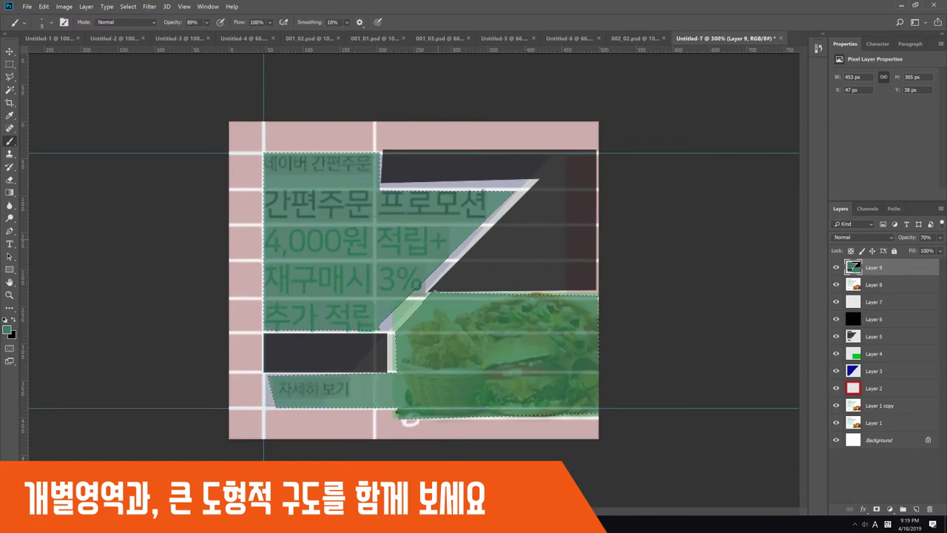
# Set Layer 9 with the green and black shapes to 100% opacity, check the shapes at reduced size, and hide the layer.
pyautogui.press('v')
pyautogui.press('0')
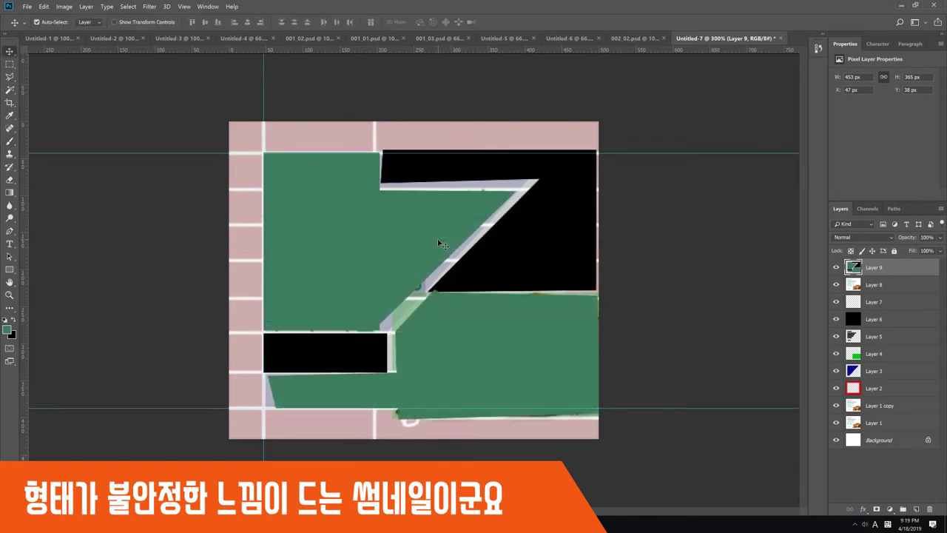
pyautogui.hotkey('ctrl', '-')
pyautogui.hotkey('ctrl', '-')
pyautogui.hotkey('ctrl', '-')
pyautogui.hotkey('ctrl', '+')
pyautogui.hotkey('ctrl', '+')
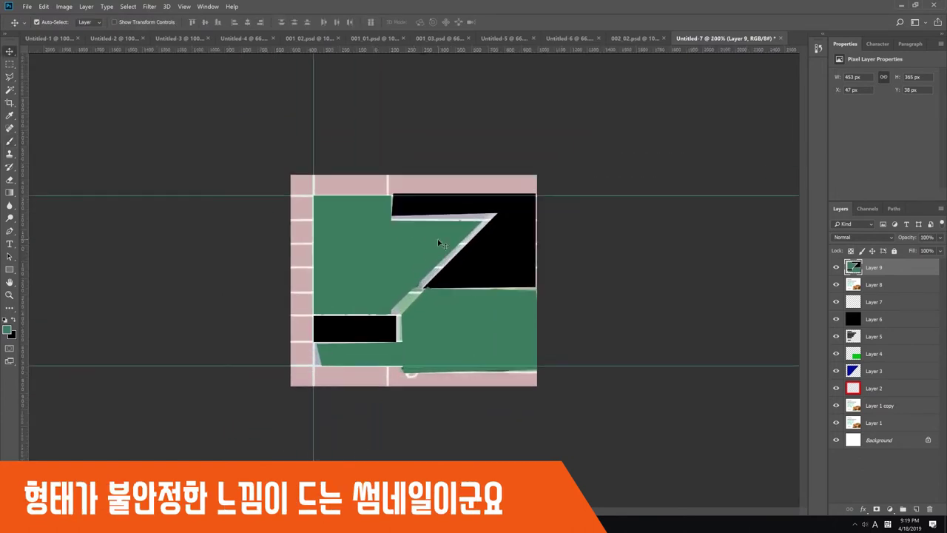
pyautogui.click(836, 267)
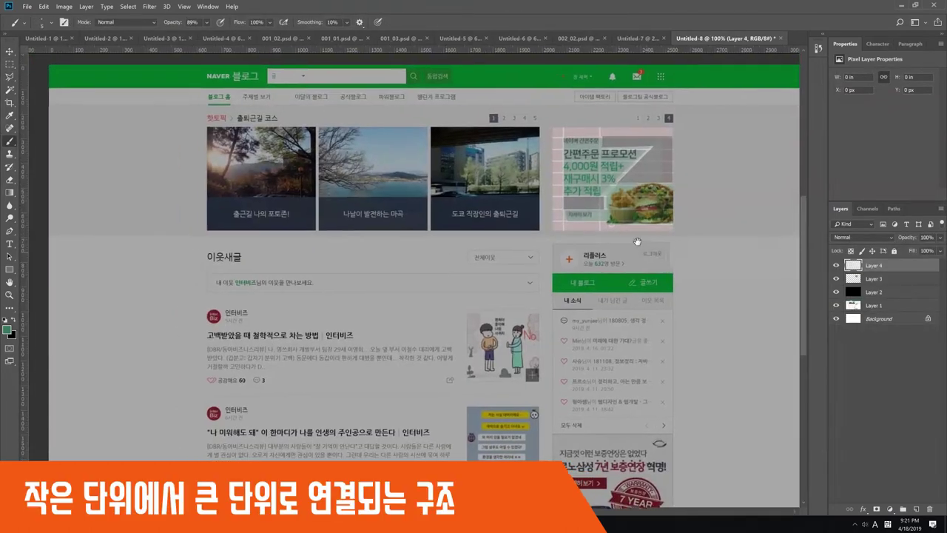
# On the Naver blog page, brush white lines below the navigation, under the thumbnails, and vertically along the banner's left edge.
pyautogui.hotkey('ctrl', '-')
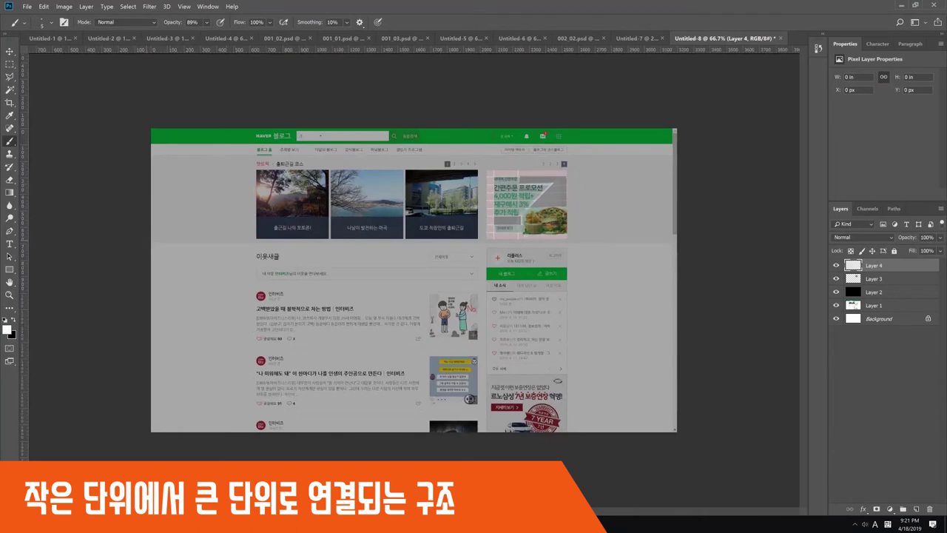
pyautogui.moveTo(151, 241); pyautogui.dragTo(677, 241)
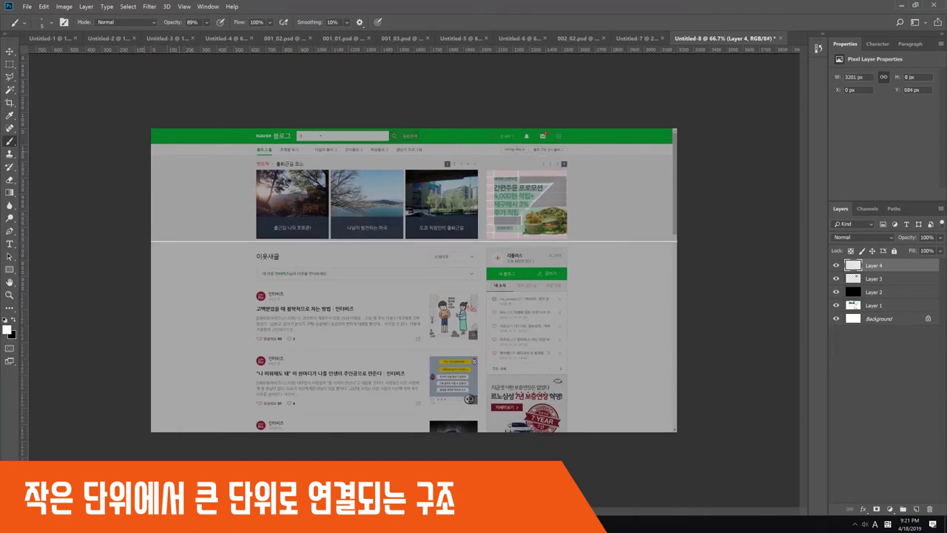
pyautogui.moveTo(151, 155); pyautogui.dragTo(678, 155)
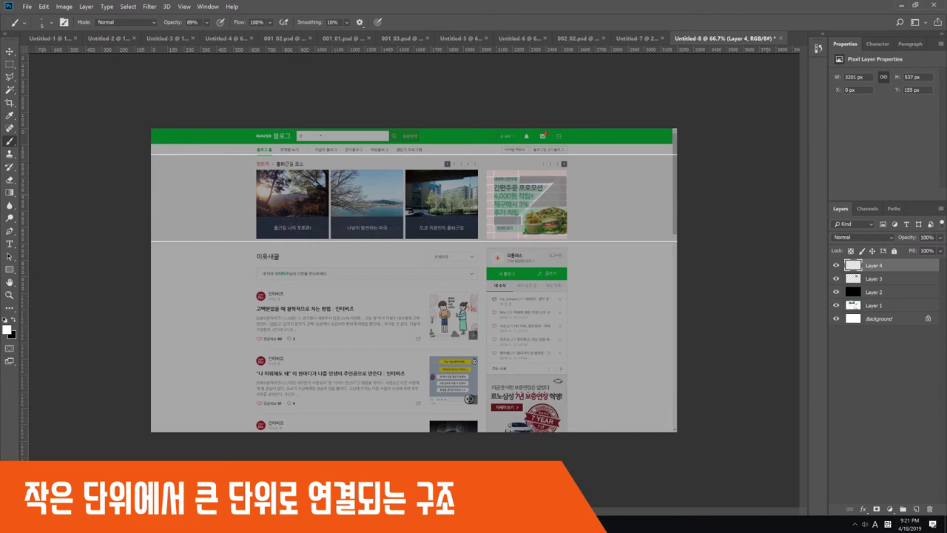
pyautogui.moveTo(488, 127); pyautogui.dragTo(488, 432)
pyautogui.moveTo(477, 140); pyautogui.dragTo(478, 444)
pyautogui.hotkey('ctrl', 'z')
# Brush more horizontal lines across the page from the banner's upper grid lines, undo the last stroke, and add a new layer.
pyautogui.moveTo(678, 170); pyautogui.dragTo(151, 170)
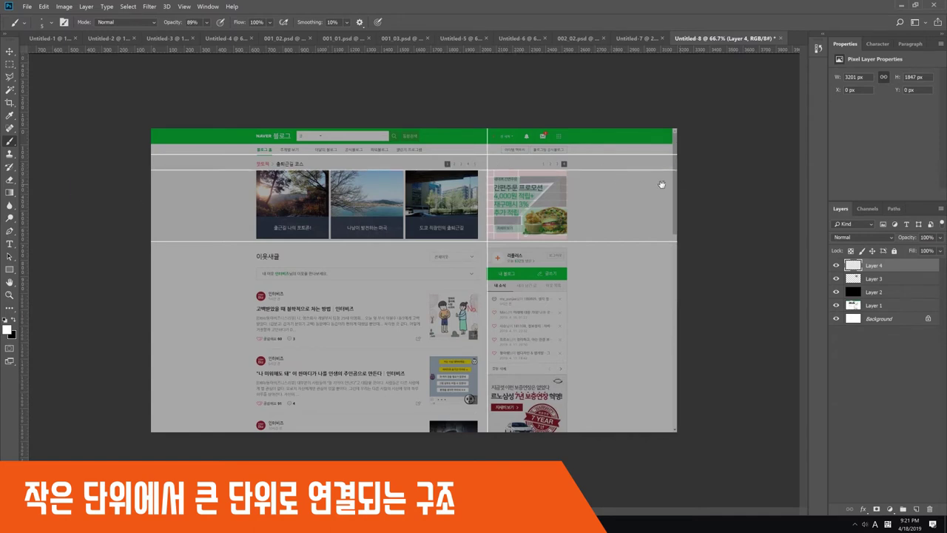
pyautogui.moveTo(677, 178); pyautogui.dragTo(176, 177)
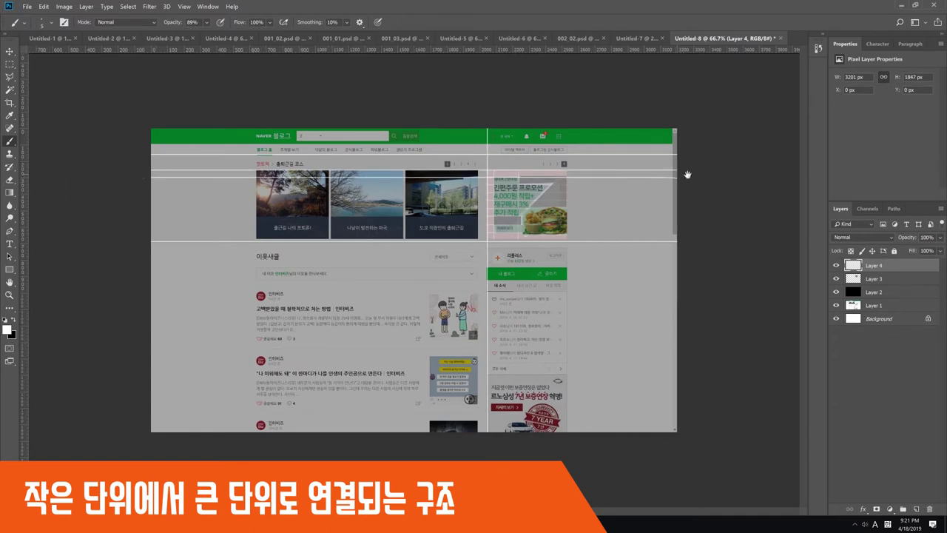
pyautogui.moveTo(677, 185); pyautogui.dragTo(151, 185)
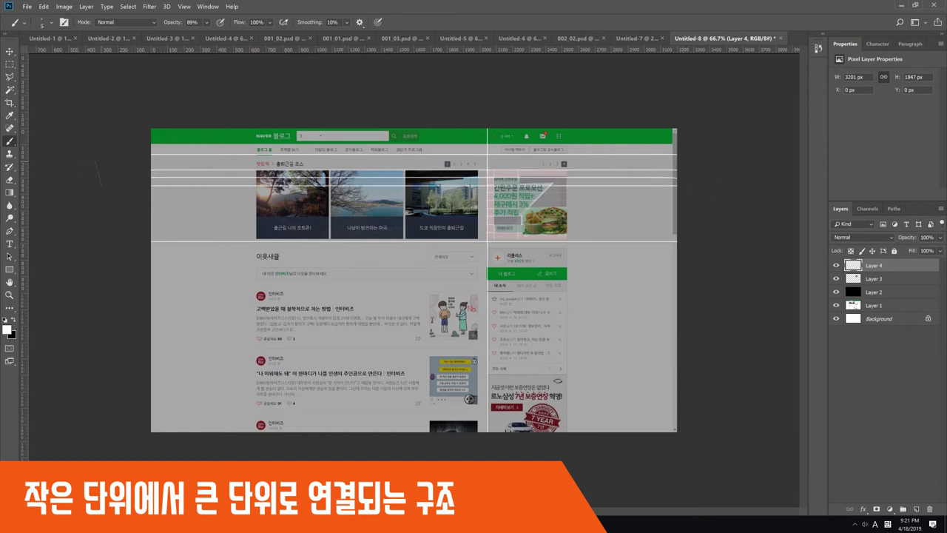
pyautogui.hotkey('ctrl', 'z')
pyautogui.hotkey('ctrl', 'shift', 'alt', 'n')
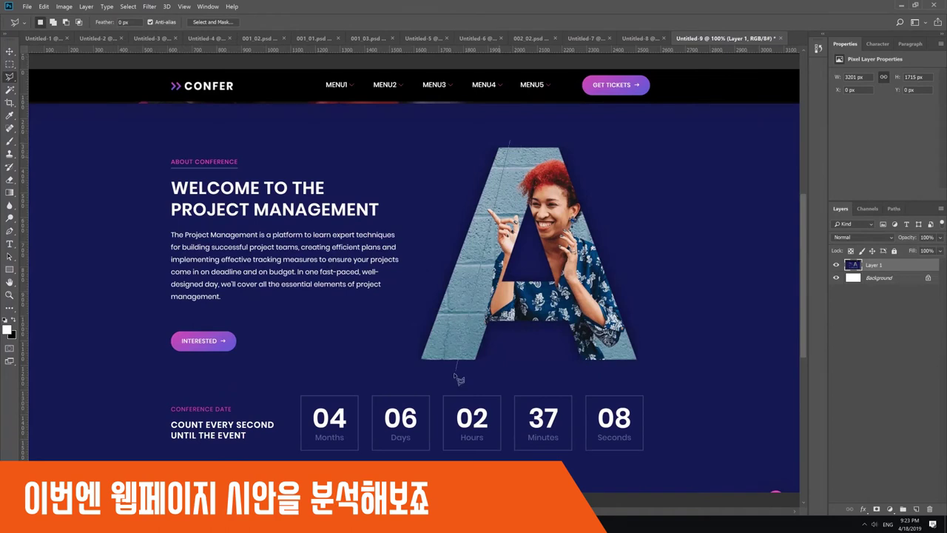
# Outline the large letter A on the CONFER web page with the Polygonal Lasso and fill it white on a new layer.
pyautogui.click(420, 363)
pyautogui.click(646, 365)
pyautogui.doubleClick(552, 134)
pyautogui.hotkey('ctrl', 'shift', 'alt', 'n')
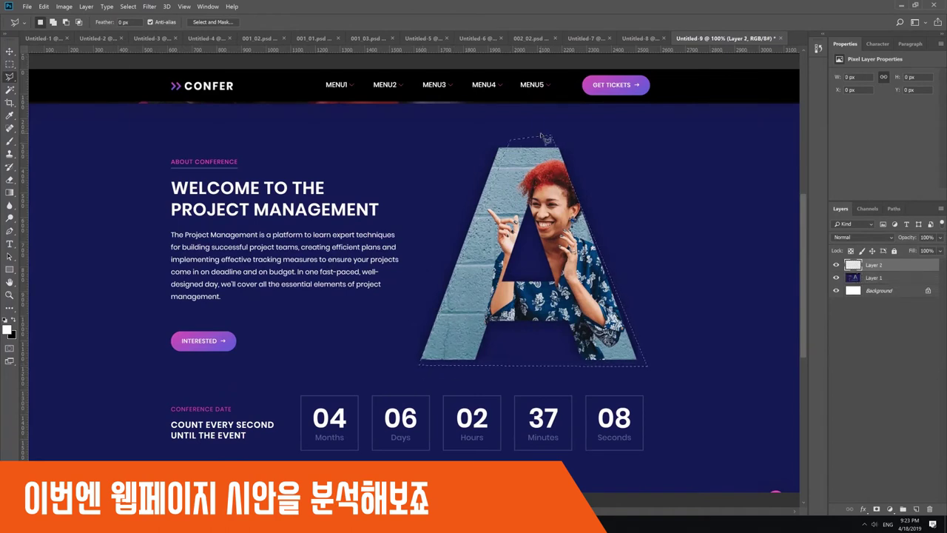
pyautogui.hotkey('alt', 'Delete')
# Add a black-filled layer directly above the web page image and set its opacity to 50%.
pyautogui.click(851, 278)
pyautogui.hotkey('ctrl', 'shift', 'alt', 'n')
pyautogui.hotkey('ctrl', 'Delete')
pyautogui.press('5')
# On Layer 2, cover the main heading and the paragraph below it with white rectangles.
pyautogui.click(853, 265)
pyautogui.press('m')
pyautogui.moveTo(168, 178); pyautogui.dragTo(383, 220)
pyautogui.keyDown('shift'); pyautogui.moveTo(171, 231); pyautogui.dragTo(399, 303); pyautogui.keyUp('shift')
pyautogui.hotkey('alt', 'Delete')
# Cover the ABOUT CONFERENCE label, the INTERESTED button and the conference date text with white rectangles.
pyautogui.moveTo(169, 159); pyautogui.dragTo(232, 171)
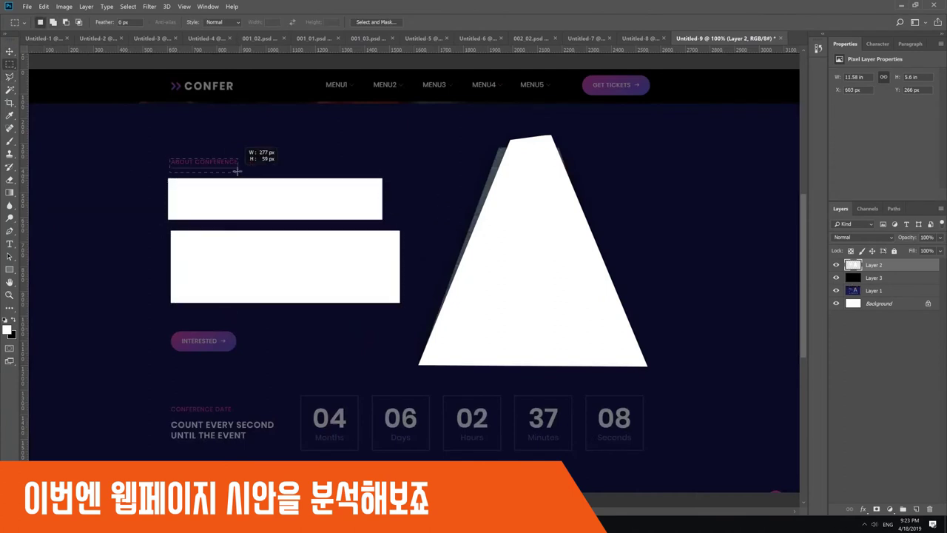
pyautogui.moveTo(171, 401); pyautogui.dragTo(270, 447)
pyautogui.hotkey('alt', 'Delete')
pyautogui.hotkey('alt', 'Delete')
# Cover the countdown boxes with a white square copied across the row.
pyautogui.moveTo(301, 395)
pyautogui.mouseDown()
pyautogui.moveTo(357, 451)
pyautogui.moveTo(421, 449)
pyautogui.mouseUp()
pyautogui.press('v')
pyautogui.keyDown('alt'); pyautogui.moveTo(422, 449); pyautogui.dragTo(491, 449); pyautogui.keyUp('alt')
pyautogui.keyDown('alt'); pyautogui.moveTo(491, 448); pyautogui.dragTo(565, 449); pyautogui.keyUp('alt')
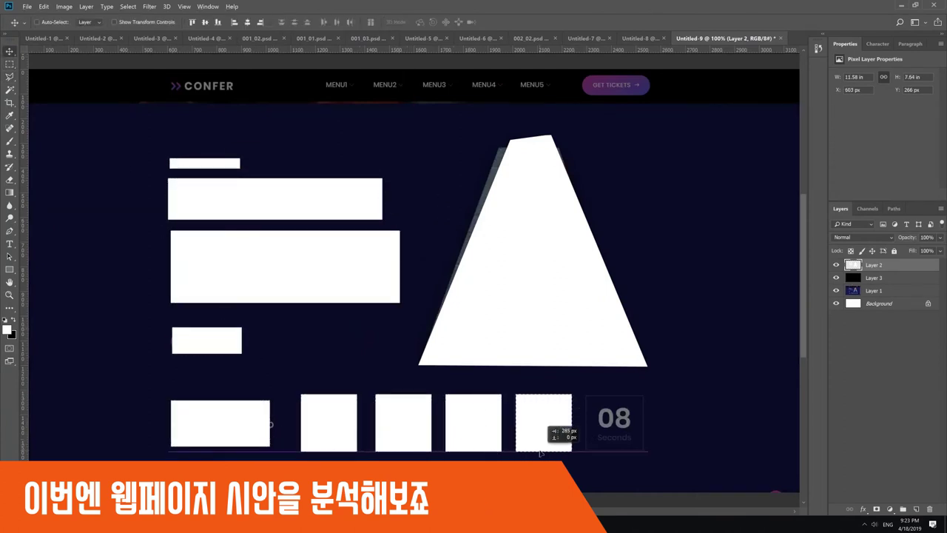
# Outline the triangular empty spaces on both sides of the letter A with the Polygonal Lasso and fill them red.
pyautogui.click(661, 144)
pyautogui.click(666, 361)
pyautogui.click(578, 139)
pyautogui.click(413, 311)
pyautogui.click(7, 329)
pyautogui.hotkey('alt', 'Delete')
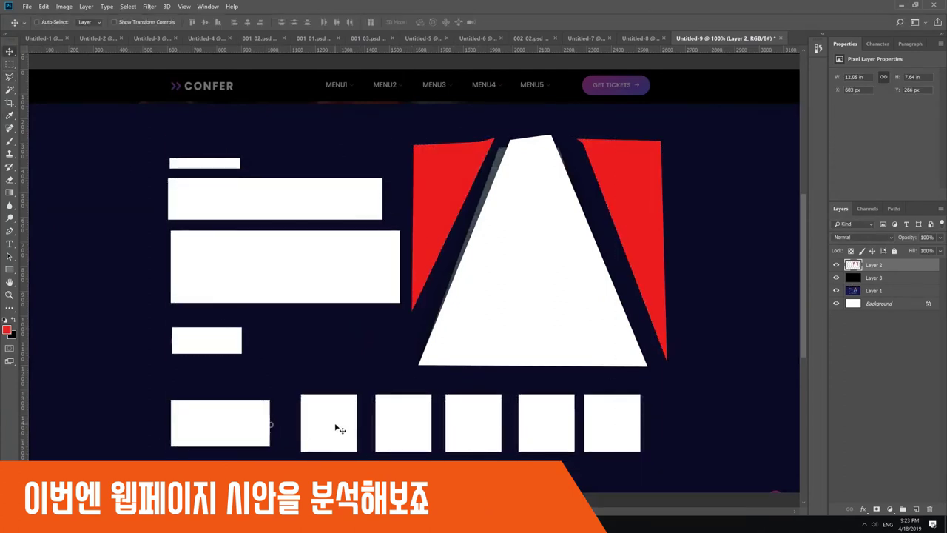
# Hide Layer 2 and Layer 3 and select the web page image layer, Layer 1.
pyautogui.click(836, 265)
pyautogui.click(874, 290)
pyautogui.click(836, 277)
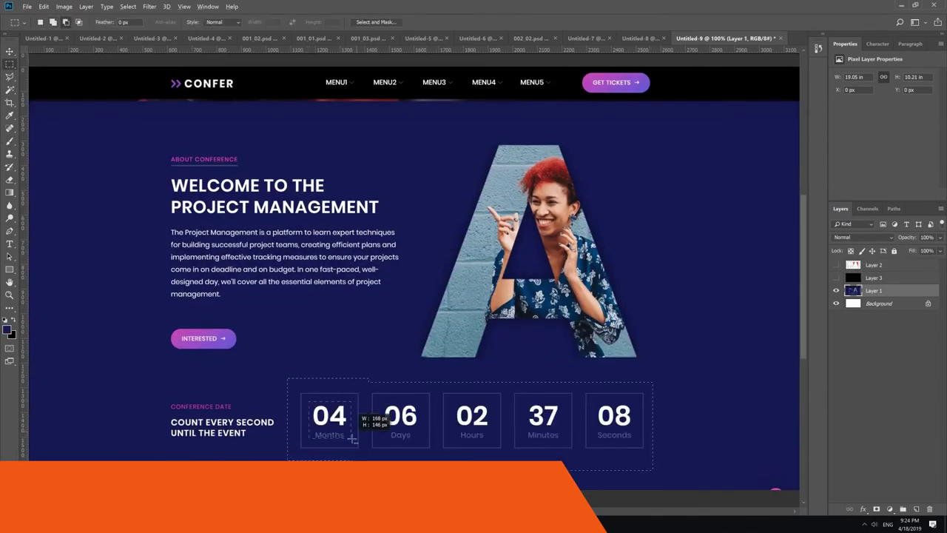
# Paint out the frames around the countdown numbers on Layer 1 with the navy background colour, keeping the numbers.
pyautogui.moveTo(526, 401); pyautogui.dragTo(562, 443)
pyautogui.moveTo(596, 402); pyautogui.dragTo(638, 442)
pyautogui.hotkey('alt', 'Delete')
pyautogui.hotkey('ctrl', 'd')
# Add white bands at 50% opacity on separate new layers, across the countdown row and down the left edge of the text column.
pyautogui.press('m')
pyautogui.moveTo(166, 400); pyautogui.dragTo(651, 442)
pyautogui.hotkey('ctrl', 'shift', 'alt', 'n')
pyautogui.hotkey('ctrl', 'Delete')
pyautogui.press('5')
pyautogui.moveTo(168, 148); pyautogui.dragTo(239, 396)
pyautogui.hotkey('ctrl', 'shift', 'alt', 'n')
pyautogui.hotkey('ctrl', 'Delete')
pyautogui.press('5')
# Show Layers 2 and 3 and fill the empty areas beside the INTERESTED button and above the heading with the sampled red.
pyautogui.click(836, 277)
pyautogui.moveTo(255, 314); pyautogui.dragTo(412, 377)
pyautogui.press('b')
pyautogui.keyDown('alt'); pyautogui.click(446, 165); pyautogui.keyUp('alt')
pyautogui.hotkey('alt', 'Delete')
pyautogui.press('m')
pyautogui.moveTo(253, 148); pyautogui.dragTo(417, 169)
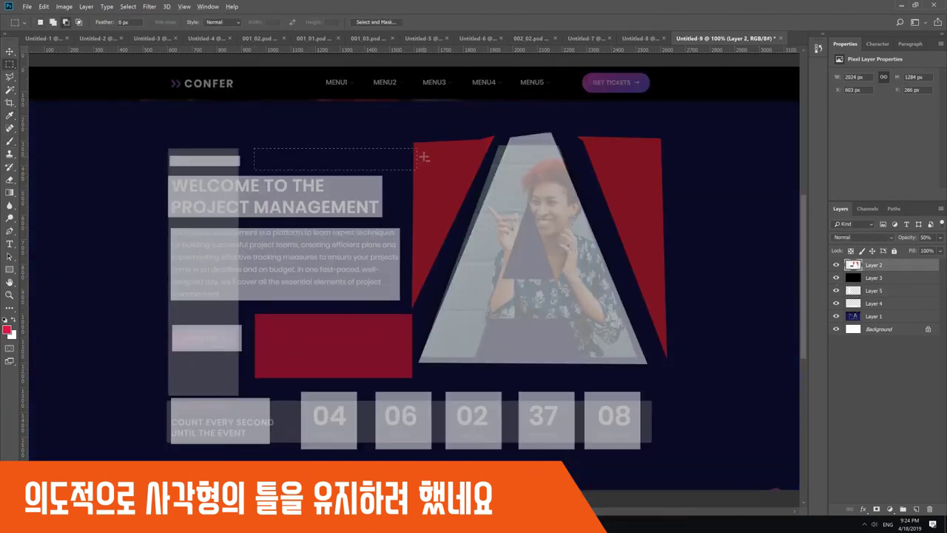
pyautogui.hotkey('alt', 'Delete')
# Fill the remaining gaps below the letter A, around the INTERESTED button and above the countdown row with red.
pyautogui.moveTo(412, 367); pyautogui.dragTo(661, 378)
pyautogui.hotkey('alt', 'Delete')
pyautogui.moveTo(247, 307); pyautogui.dragTo(412, 378)
pyautogui.hotkey('alt', 'Delete')
pyautogui.moveTo(278, 370); pyautogui.dragTo(297, 446)
pyautogui.moveTo(173, 353); pyautogui.dragTo(412, 384)
pyautogui.moveTo(411, 374); pyautogui.dragTo(665, 384)
pyautogui.moveTo(172, 304); pyautogui.dragTo(414, 320)
pyautogui.hotkey('alt', 'BackSpace')
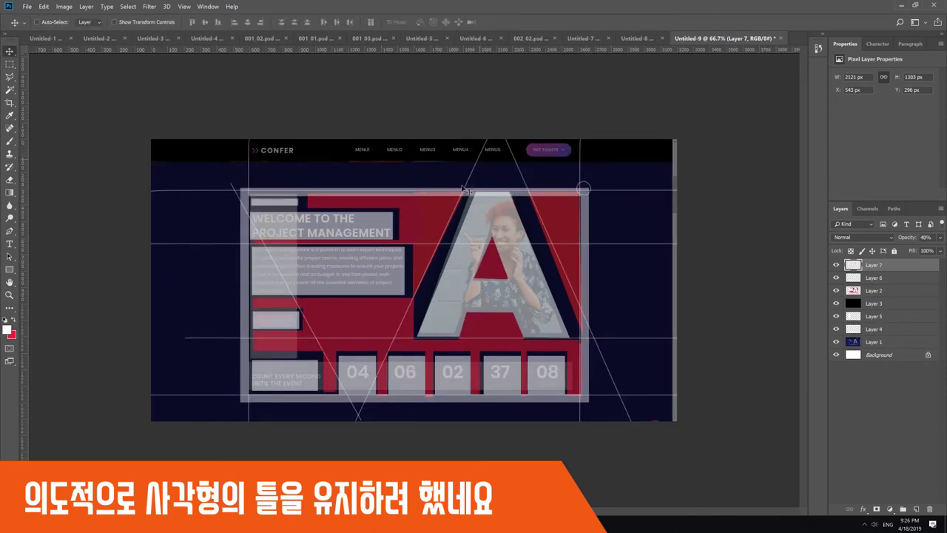
# Add a new layer above Layer 7 and highlight the horizontal and zigzag layout lines with yellow brush strokes.
pyautogui.hotkey('ctrl', 'shift', 'n')
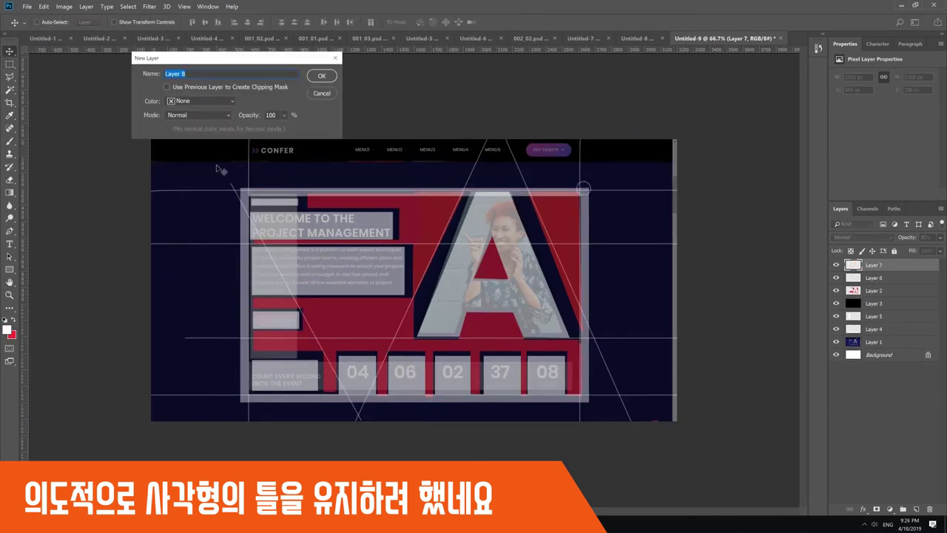
pyautogui.press('Return')
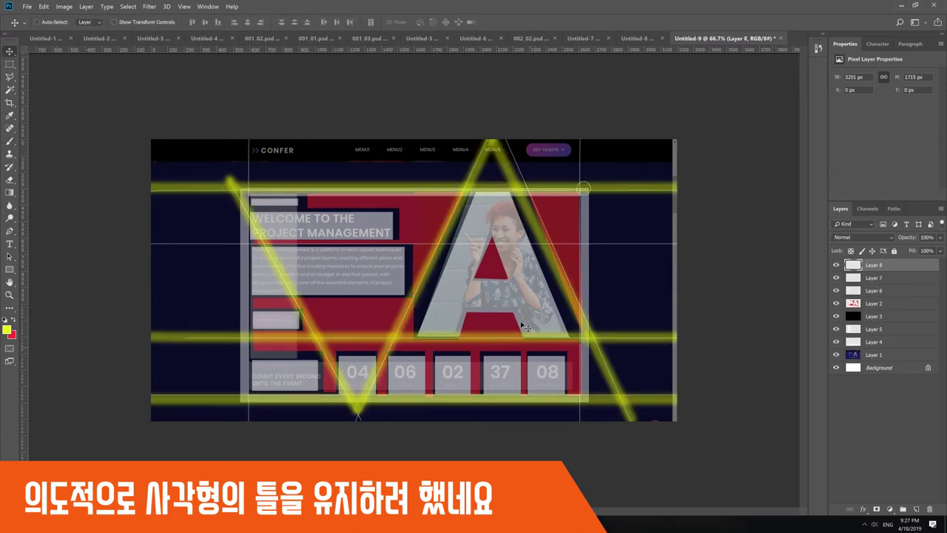
pyautogui.moveTo(521, 323)
pyautogui.mouseDown()
pyautogui.moveTo(516, 299)
pyautogui.moveTo(510, 310)
pyautogui.mouseUp()
pyautogui.hotkey('ctrl', 'z')
# Save the web page analysis to the Desktop as 001_04 in Photoshop format and return to the Photoshop window.
pyautogui.hotkey('ctrl', 's')
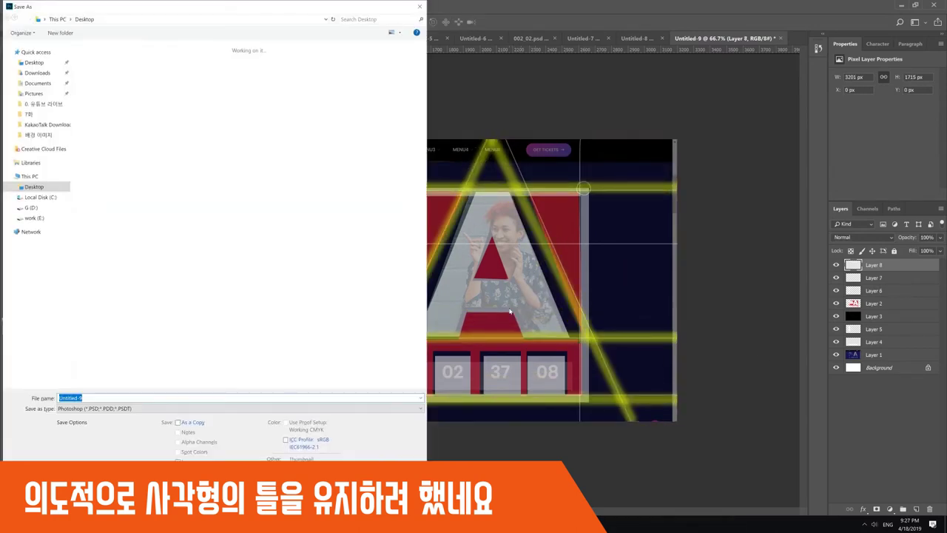
pyautogui.write('001_0')
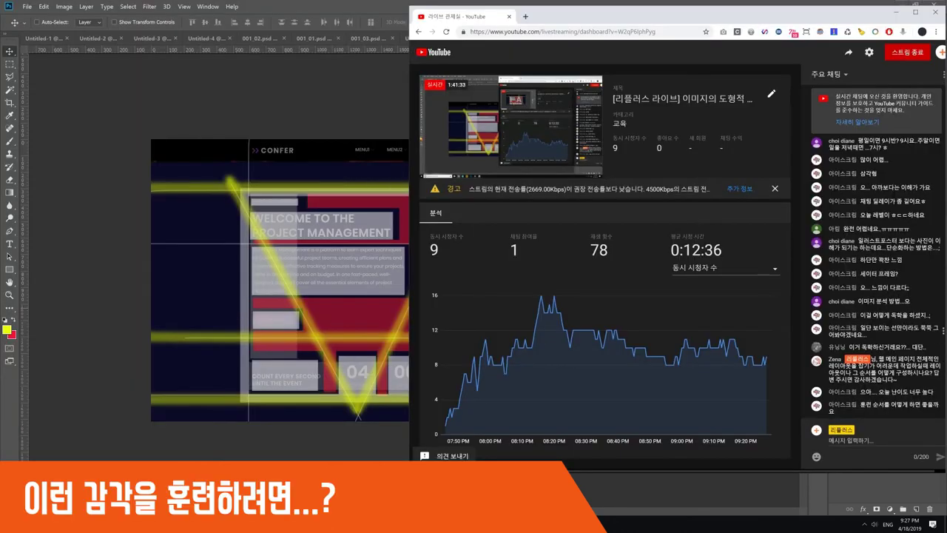
pyautogui.click(156, 233)
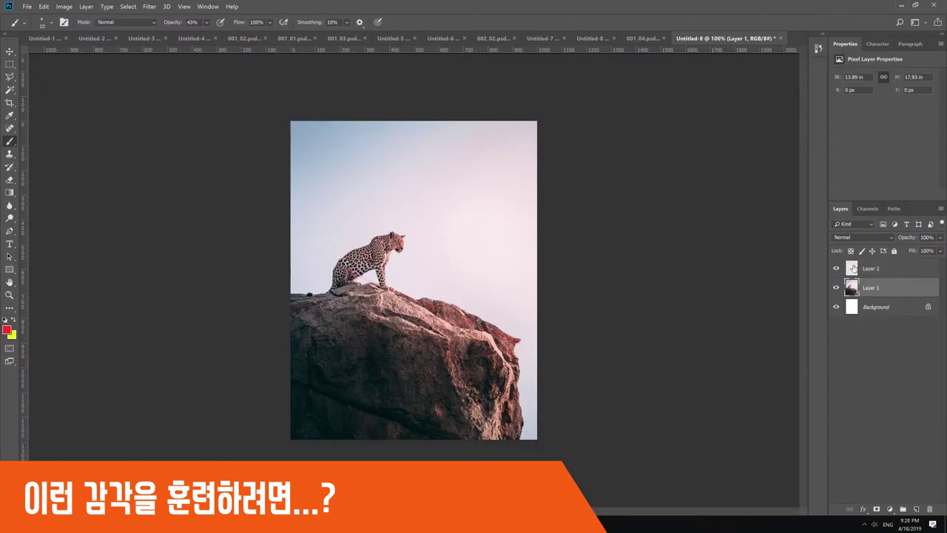
# Fill Layer 2 above the leopard photo with black and set its opacity to 50%.
pyautogui.click(852, 267)
pyautogui.click(8, 330)
pyautogui.press('Escape')
pyautogui.click(4, 320)
pyautogui.hotkey('alt', 'BackSpace')
pyautogui.press('v')
pyautogui.press('5')
# Draw straight white lines on a new layer along the rock's slope, the ground under the leopard and the leopard's back.
pyautogui.press('b')
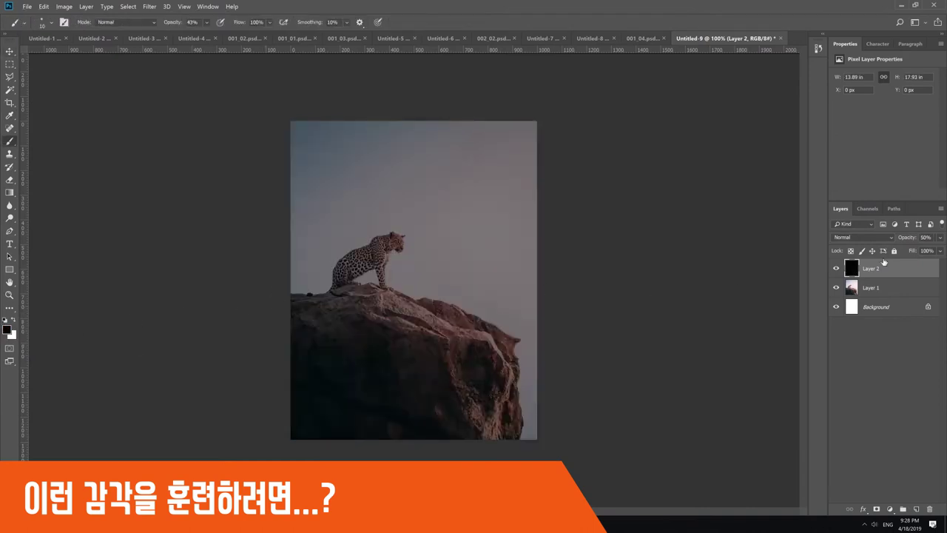
pyautogui.hotkey('ctrl', 'shift', 'alt', 'n')
pyautogui.press('x')
pyautogui.moveTo(281, 242); pyautogui.dragTo(546, 349)
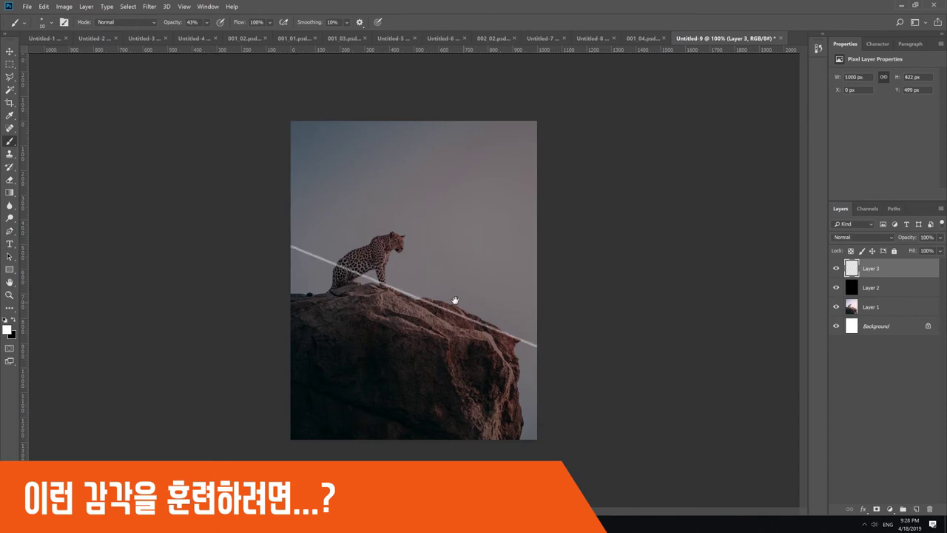
pyautogui.keyDown('shift'); pyautogui.click(622, 245); pyautogui.keyUp('shift')
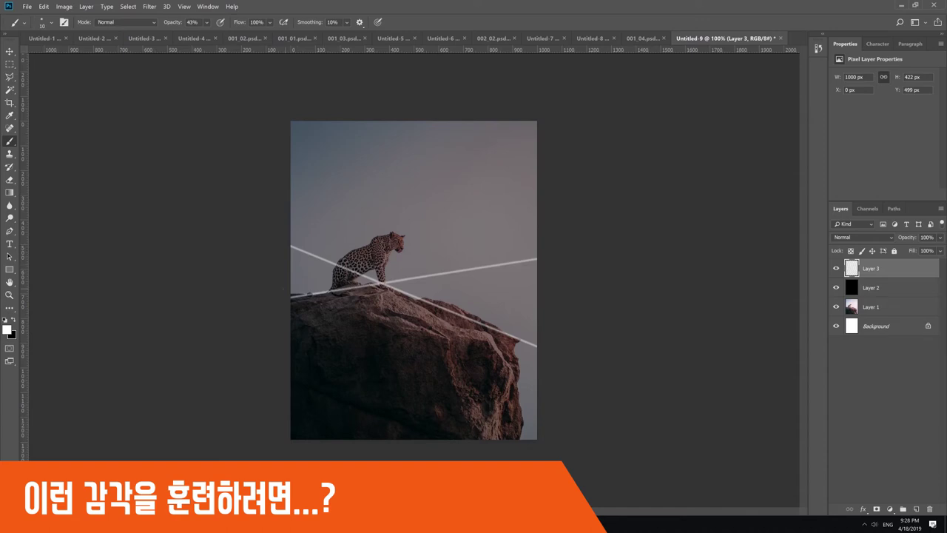
pyautogui.keyDown('shift'); pyautogui.click(582, 125); pyautogui.keyUp('shift')
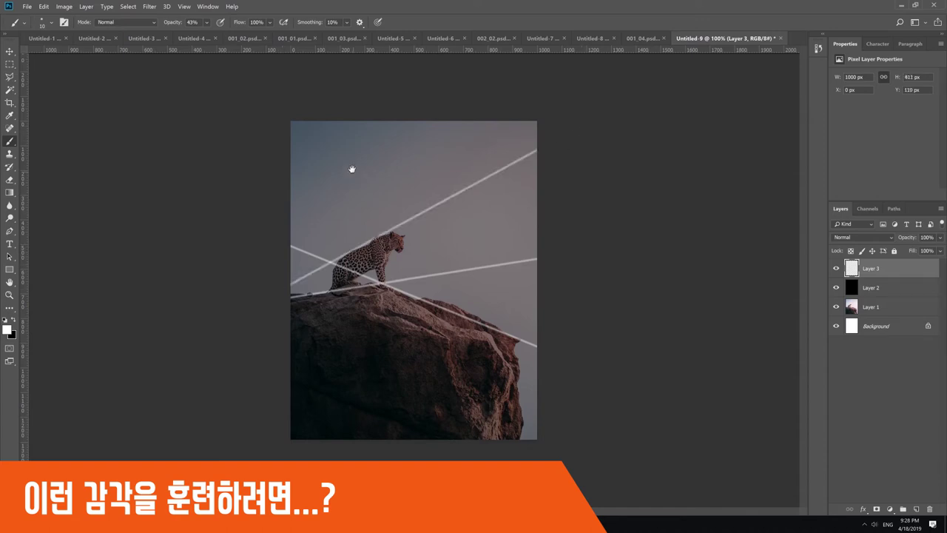
pyautogui.keyDown('shift'); pyautogui.click(540, 449); pyautogui.keyUp('shift')
pyautogui.hotkey('ctrl', 'z')
pyautogui.click(484, 444)
pyautogui.keyDown('shift'); pyautogui.click(369, 112); pyautogui.keyUp('shift')
pyautogui.hotkey('ctrl', 'z')
# Trace the ridge and the cracks on the rock face with freehand white brush strokes.
pyautogui.moveTo(434, 338); pyautogui.dragTo(464, 405)
pyautogui.moveTo(413, 335)
pyautogui.mouseDown()
pyautogui.moveTo(481, 342)
pyautogui.moveTo(380, 318)
pyautogui.moveTo(472, 335)
pyautogui.moveTo(486, 419)
pyautogui.mouseUp()
pyautogui.hotkey('ctrl', 'z')
pyautogui.hotkey('ctrl', 'z')
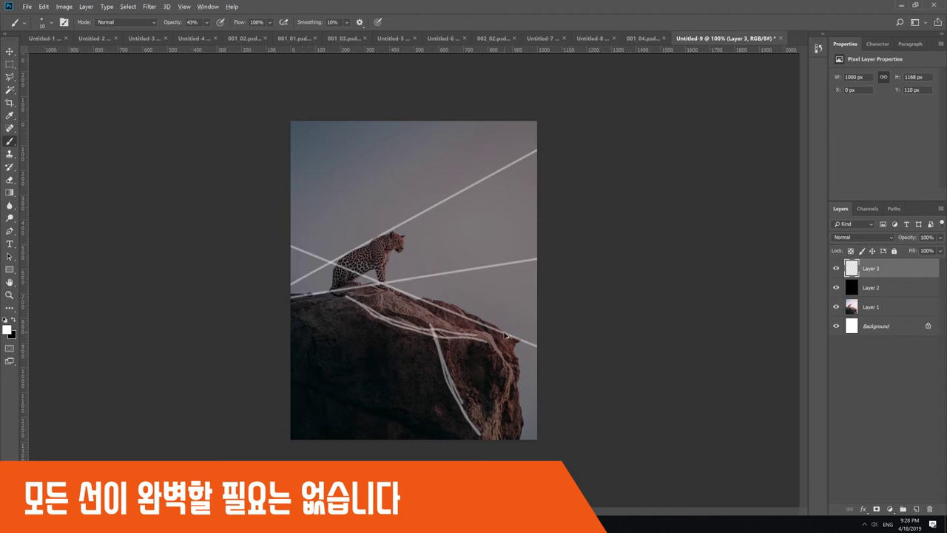
# Extend the composition with straight white lines through the leopard's legs, the rock cracks and the rock's right edge.
pyautogui.keyDown('shift'); pyautogui.click(480, 448); pyautogui.keyUp('shift')
pyautogui.keyDown('shift'); pyautogui.click(547, 370); pyautogui.keyUp('shift')
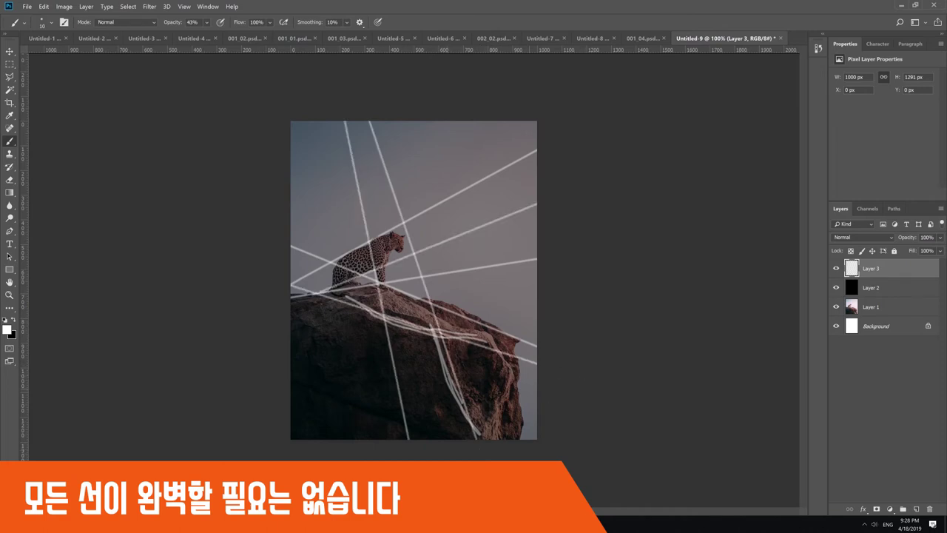
pyautogui.keyDown('shift'); pyautogui.click(528, 385); pyautogui.keyUp('shift')
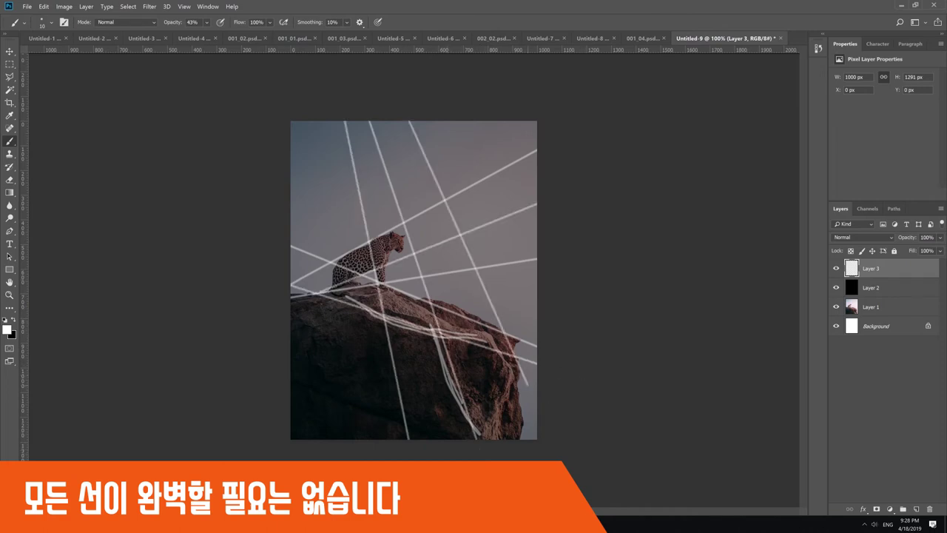
# Outline the triangle enclosing the leopard and rock top with the Polygonal Lasso and fill it with #f65656 on a new layer at 40% opacity.
pyautogui.press('l')
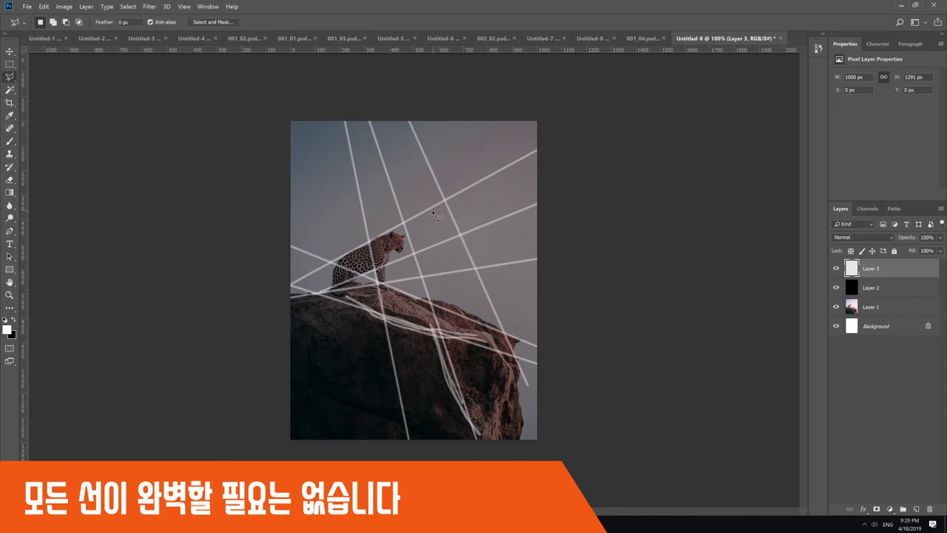
pyautogui.moveTo(410, 221)
pyautogui.mouseDown()
pyautogui.moveTo(287, 287)
pyautogui.moveTo(518, 352)
pyautogui.moveTo(447, 196)
pyautogui.mouseUp()
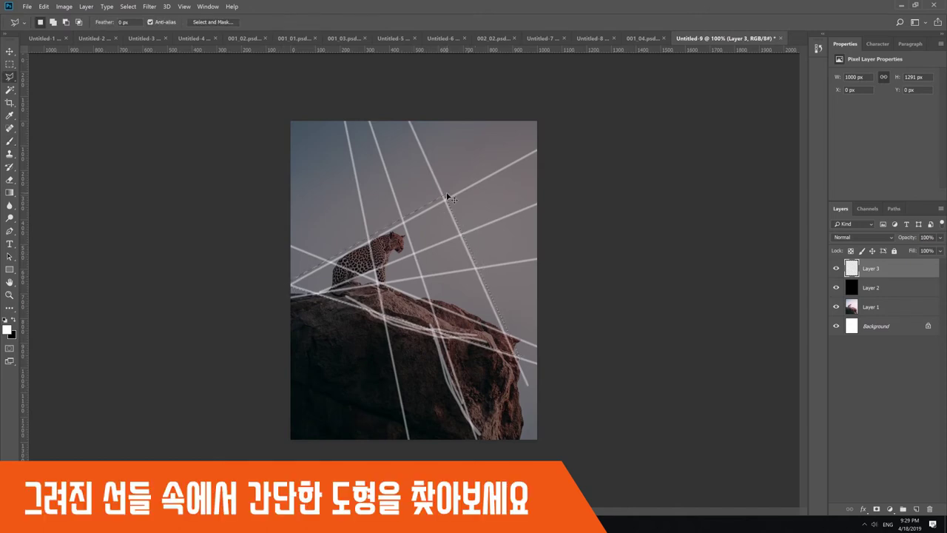
pyautogui.hotkey('ctrl', 'shift', 'n')
pyautogui.press('Return')
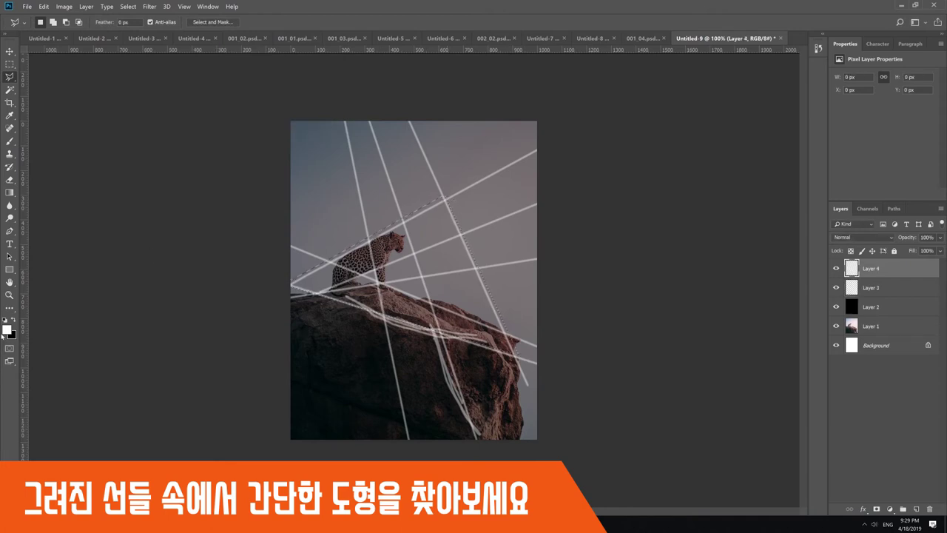
pyautogui.click(8, 330)
pyautogui.click(556, 371)
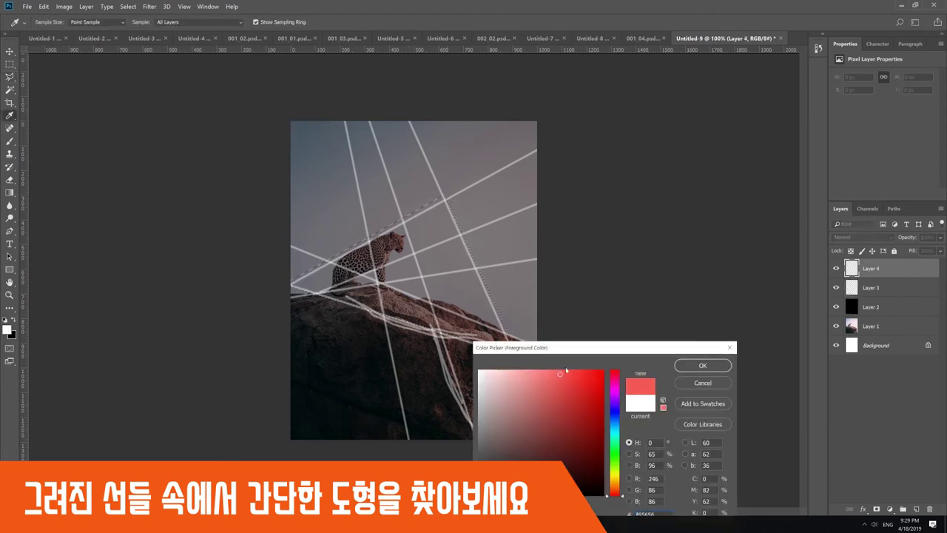
pyautogui.press('Return')
pyautogui.hotkey('alt', 'BackSpace')
pyautogui.hotkey('ctrl', 'd')
pyautogui.press('4')
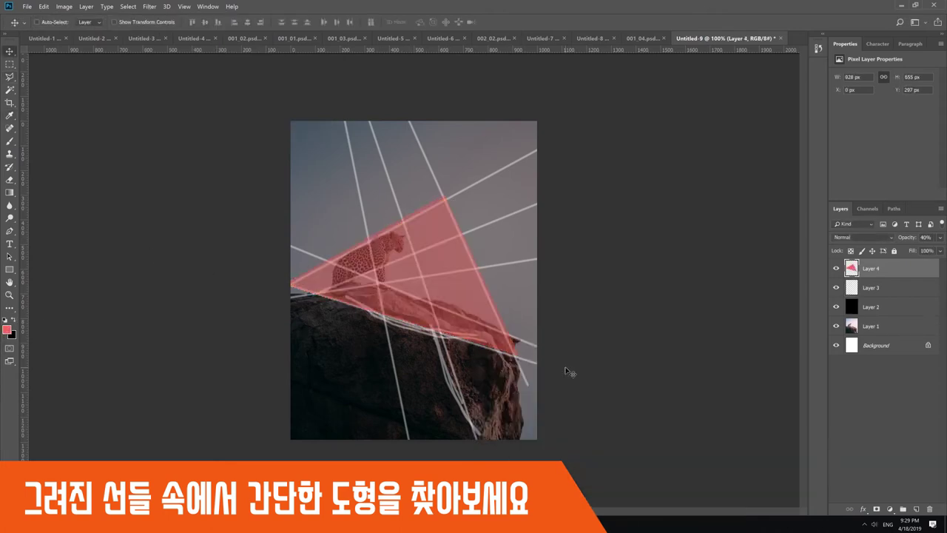
# Choose a bright yellow-green brush colour and paint over the upper and right edges of the red triangle.
pyautogui.press('b')
pyautogui.click(8, 330)
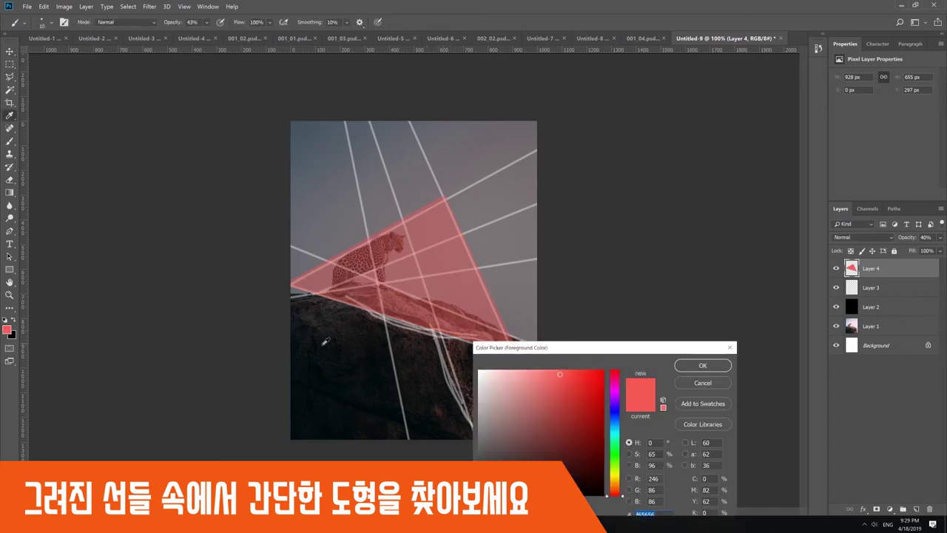
pyautogui.click(615, 469)
pyautogui.click(605, 370)
pyautogui.press('Return')
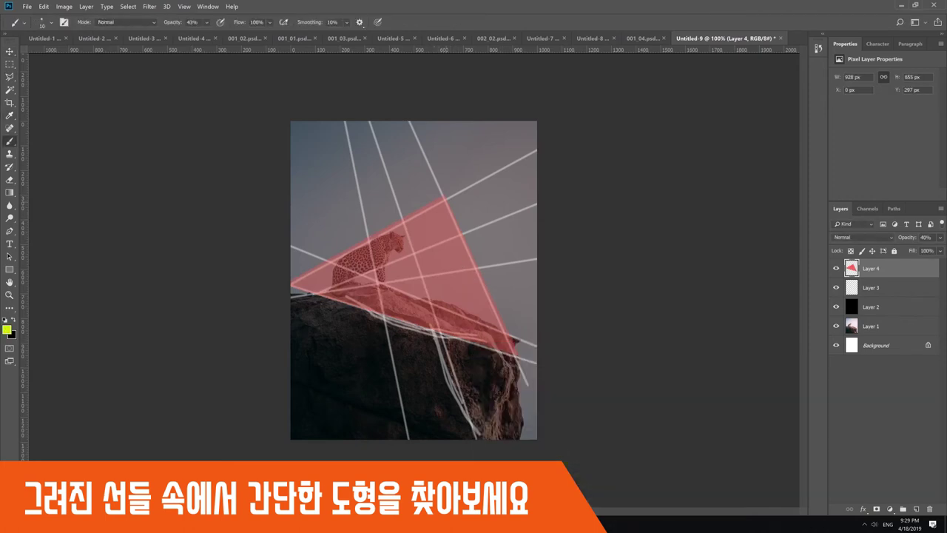
pyautogui.hotkey('ctrl', 'z')
pyautogui.moveTo(436, 198); pyautogui.dragTo(326, 253)
pyautogui.moveTo(444, 188); pyautogui.dragTo(501, 323)
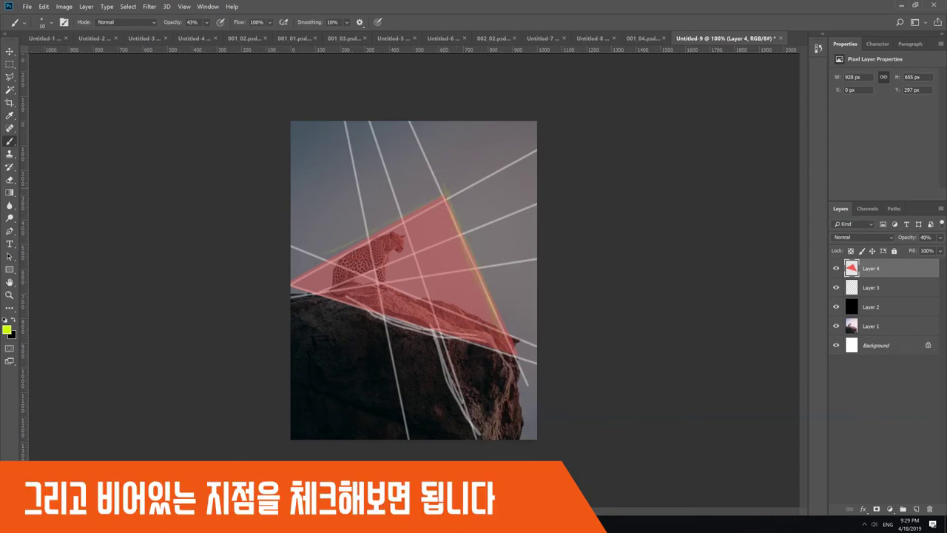
# Group Layers 2 to 4 and hide the group.
pyautogui.press('v')
pyautogui.click(837, 269)
pyautogui.click(837, 268)
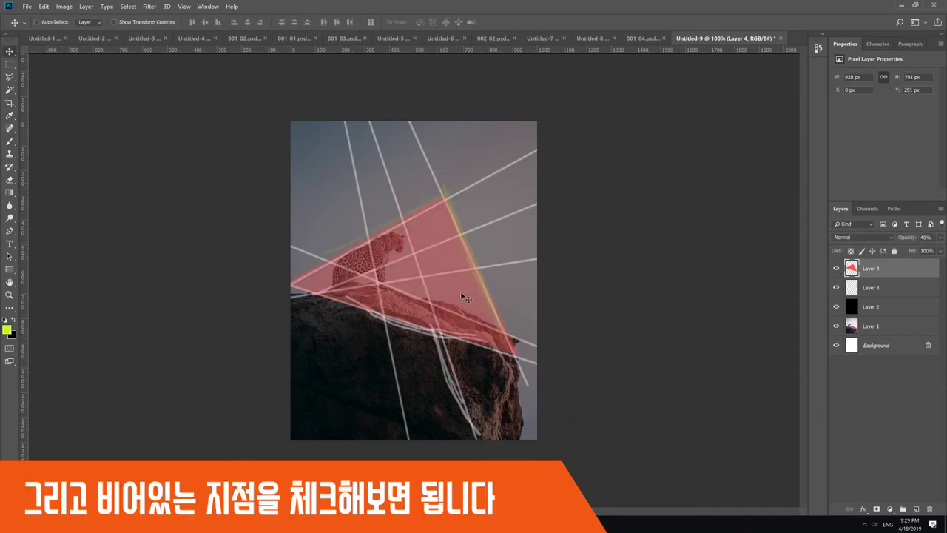
pyautogui.keyDown('shift'); pyautogui.click(868, 309); pyautogui.keyUp('shift')
pyautogui.hotkey('ctrl', 'g')
pyautogui.click(836, 264)
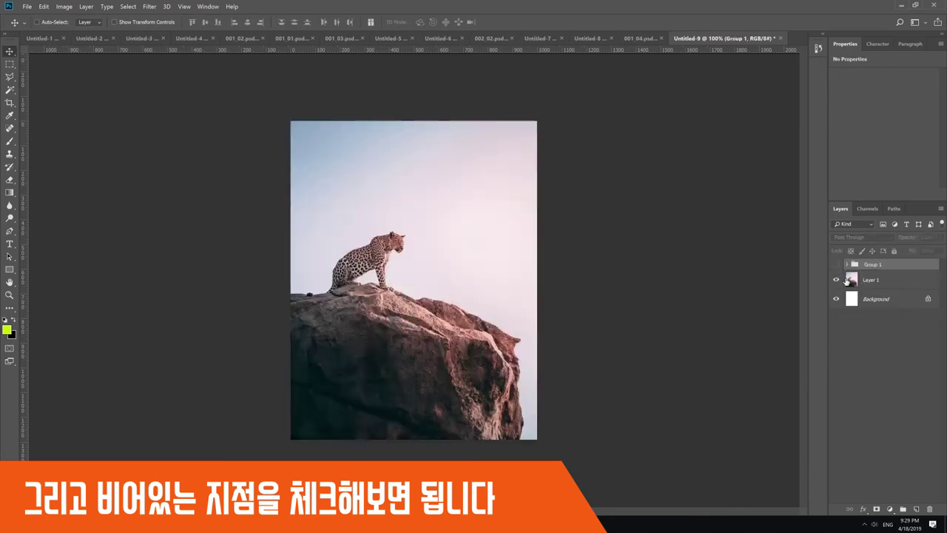
# Copy the photo's left half to a new layer, flip it horizontally and align it with the canvas's right edge.
pyautogui.click(862, 282)
pyautogui.press('b')
pyautogui.moveTo(450, 195)
pyautogui.mouseDown()
pyautogui.moveTo(442, 285)
pyautogui.moveTo(520, 222)
pyautogui.mouseUp()
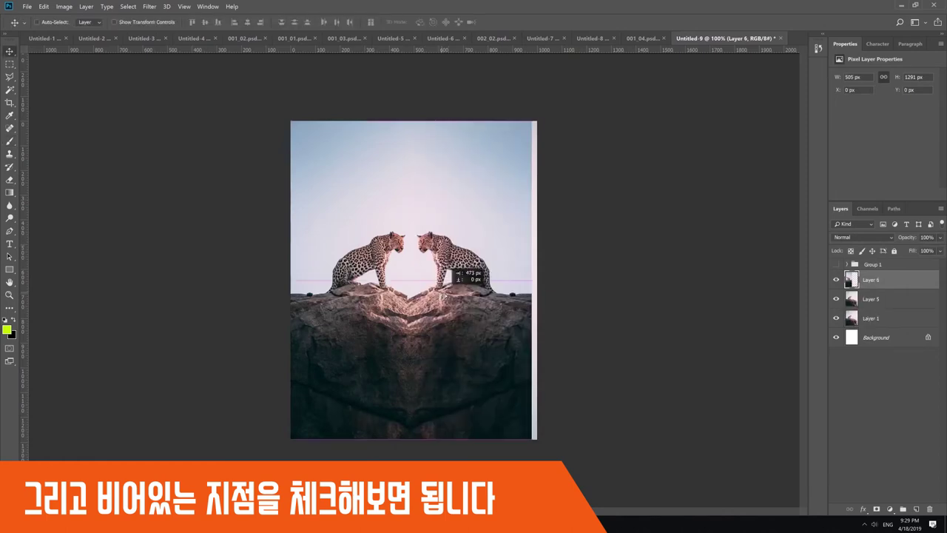
pyautogui.moveTo(451, 287); pyautogui.dragTo(447, 296)
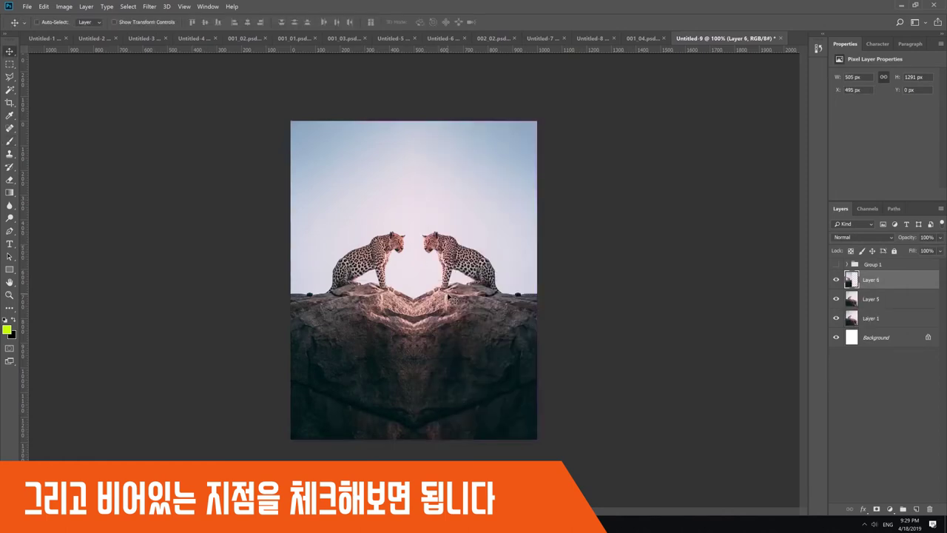
# Compare the photo with and without the mirrored half, and set Layer 6 to 40% opacity.
pyautogui.click(837, 279)
pyautogui.click(836, 280)
pyautogui.click(837, 280)
pyautogui.click(837, 280)
pyautogui.press('4')
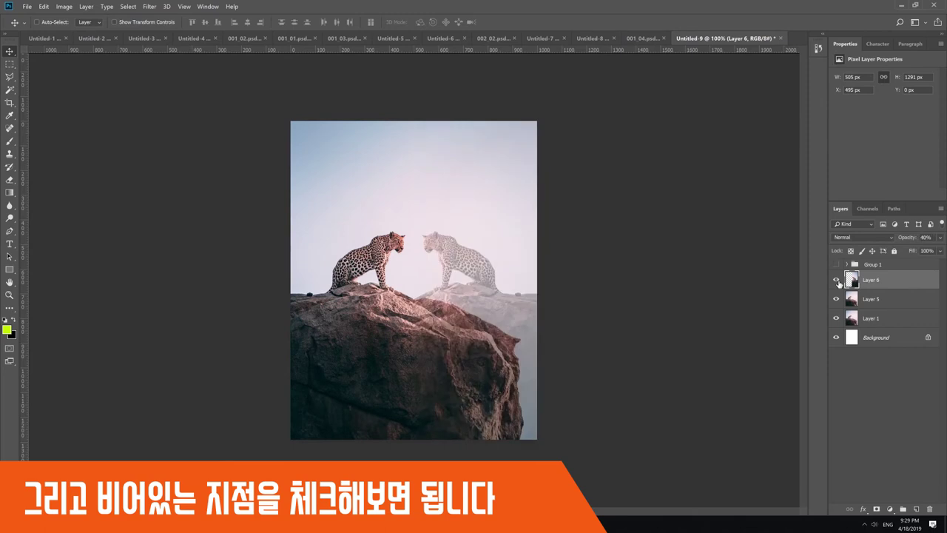
# Add a new layer with a thick red stroke around the whole canvas as a safe frame, at 40% opacity.
pyautogui.press('m')
pyautogui.hotkey('ctrl', 'shift', 'alt', 'n')
pyautogui.hotkey('ctrl', 'a')
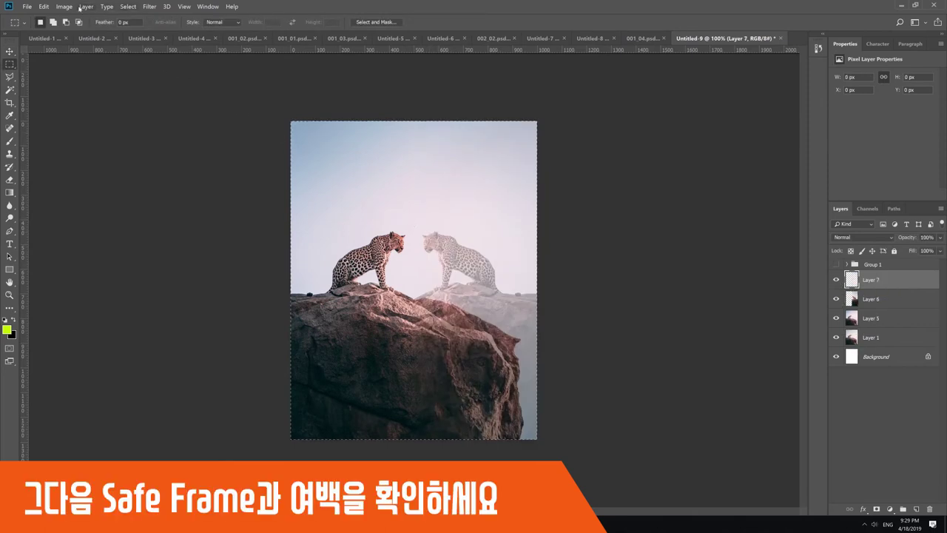
pyautogui.click(44, 7)
pyautogui.press('s')
pyautogui.click(446, 167)
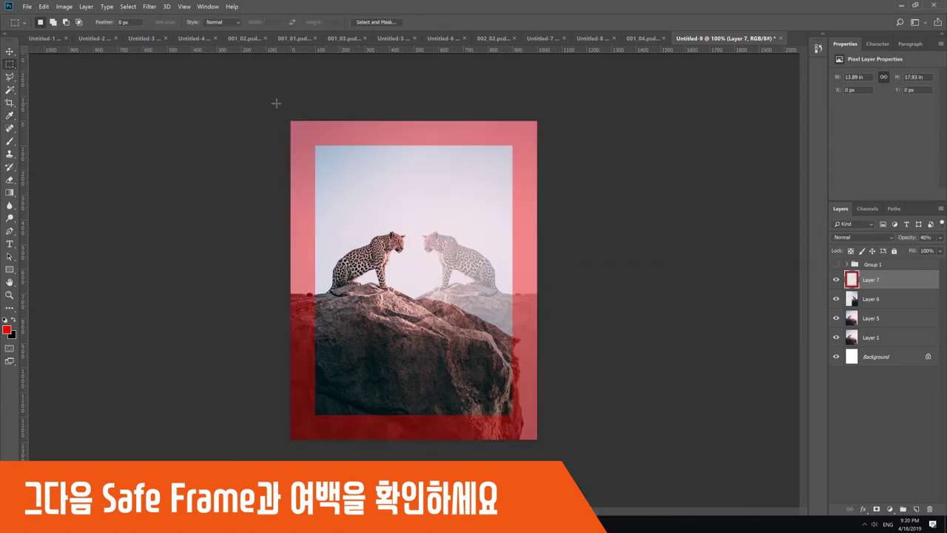
# Move the Layer 5 photo to about X 101 px, Y 18 px to fit the safe frame, and hide Layer 6.
pyautogui.moveTo(291, 121); pyautogui.dragTo(311, 439)
pyautogui.press('v')
pyautogui.hotkey('ctrl', 'd')
pyautogui.click(393, 311)
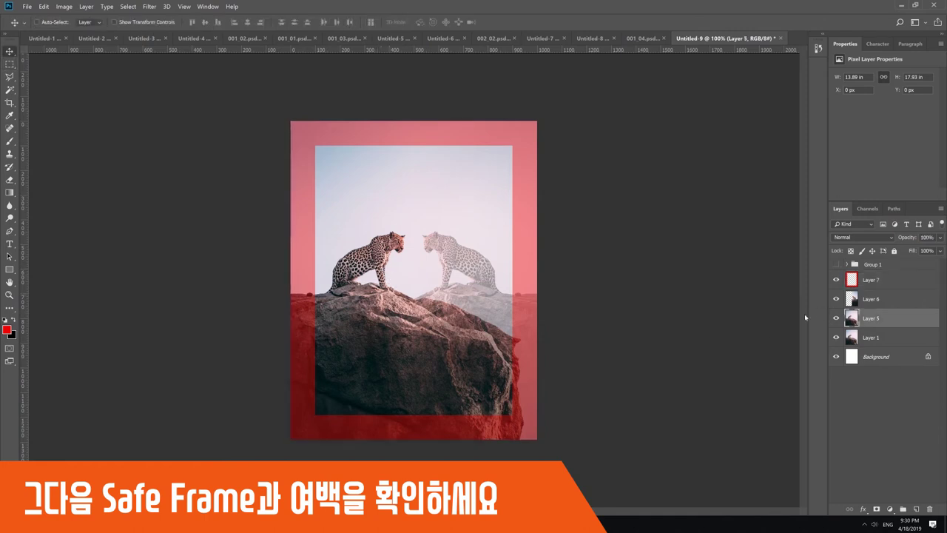
pyautogui.moveTo(405, 339); pyautogui.dragTo(429, 344)
pyautogui.click(836, 299)
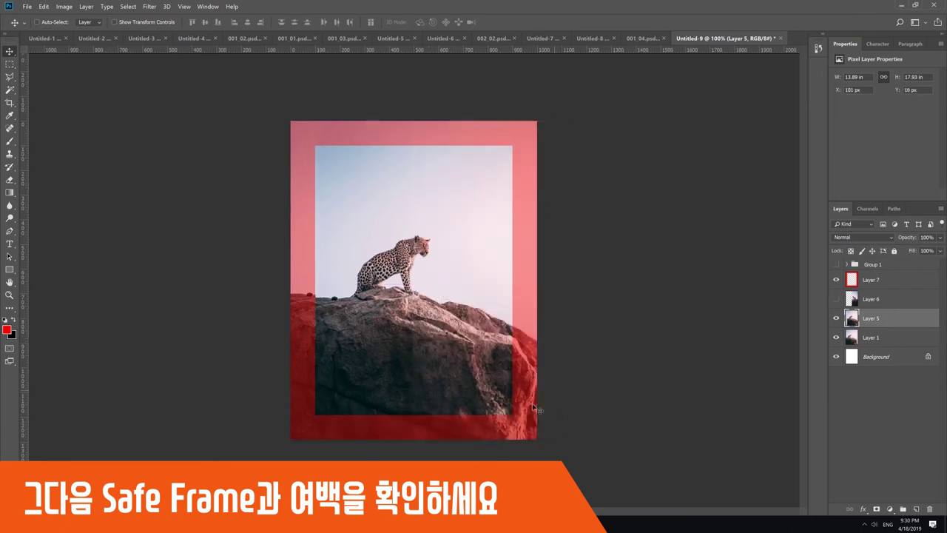
# Outline a triangle around the leopard and rock top inside the safe frame, and fill it yellow on a new layer at 30% opacity.
pyautogui.press('m')
pyautogui.press('l')
pyautogui.click(422, 203)
pyautogui.click(316, 296)
pyautogui.click(512, 345)
pyautogui.click(422, 204)
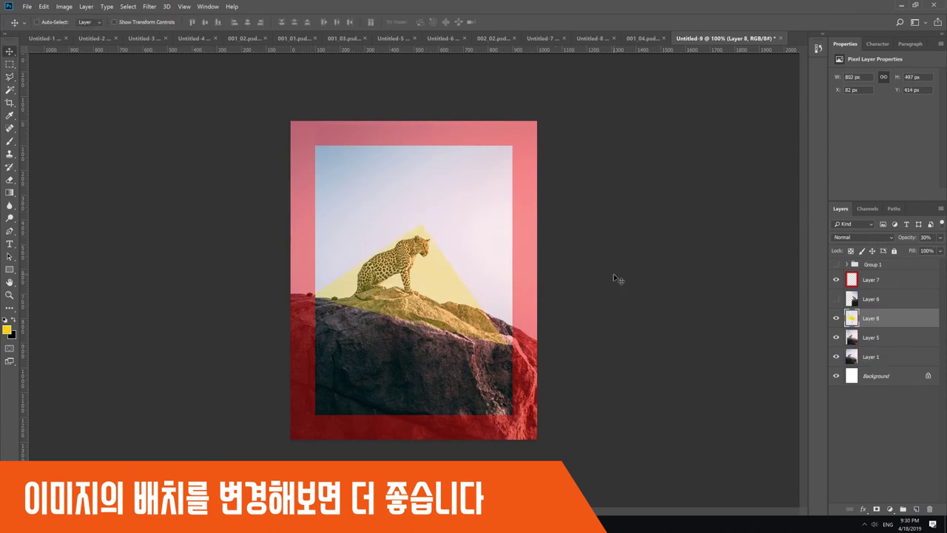
# Draw white guide lines on a new layer along the safe frame's borders and the extended edges of the yellow triangle.
pyautogui.press('b')
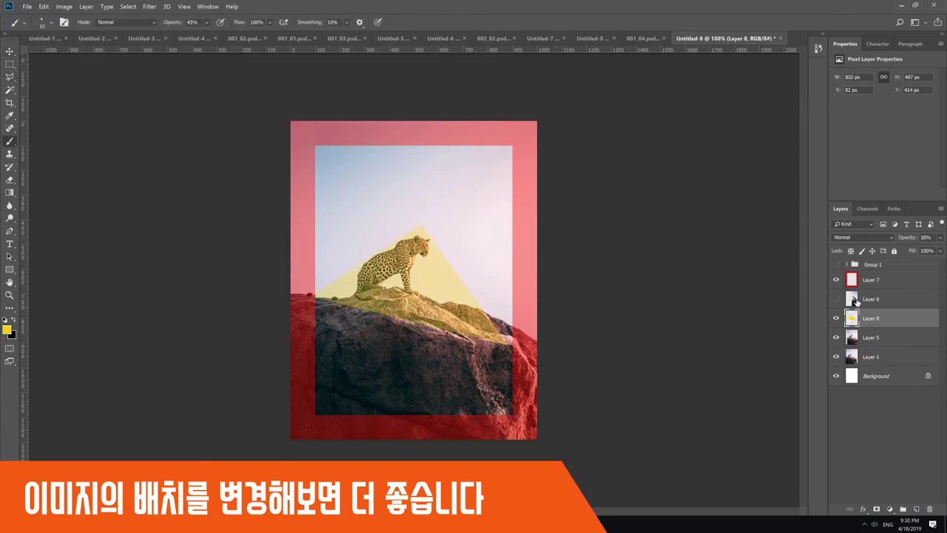
pyautogui.hotkey('ctrl', 'shift', 'alt', 'n')
pyautogui.hotkey('ctrl', 't')
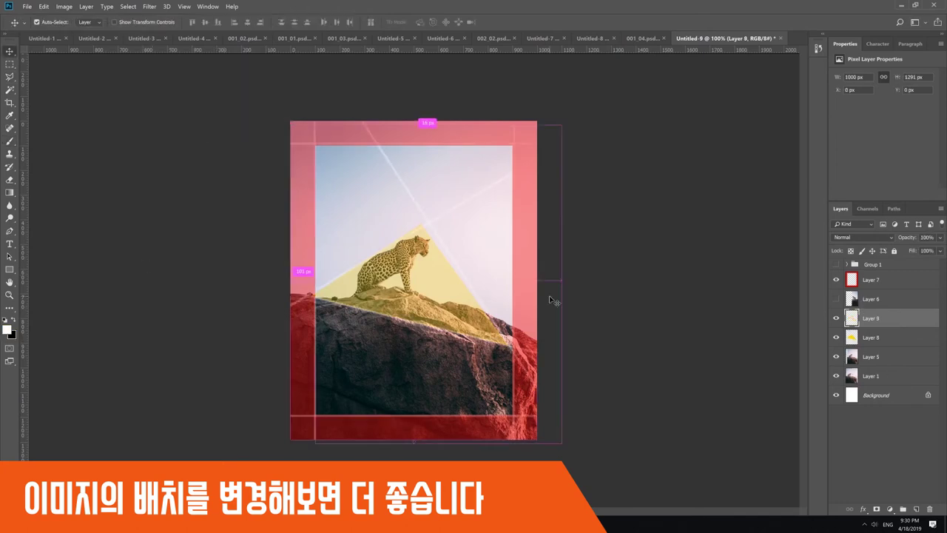
# Save the leopard composition analysis to the Desktop as the Photoshop file 003.
pyautogui.hotkey('ctrl', 'shift', 's')
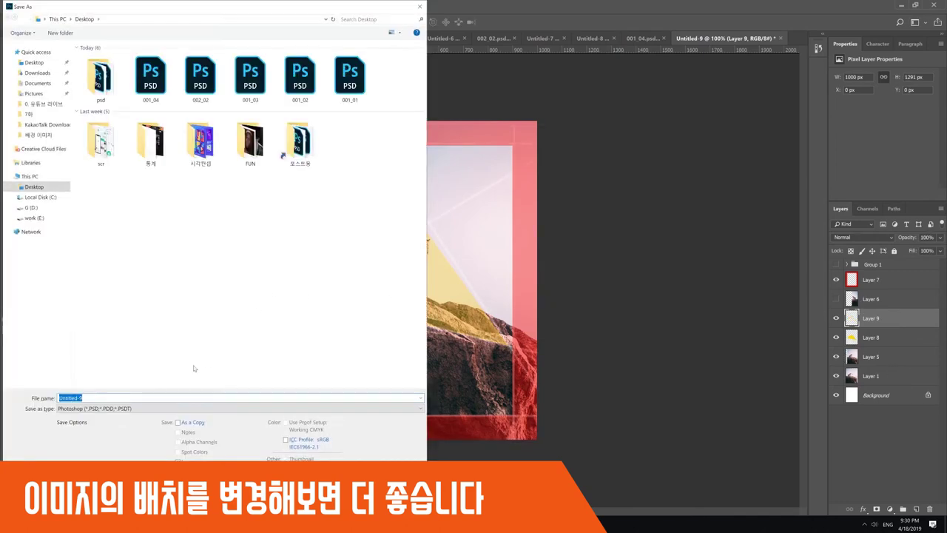
pyautogui.click(108, 395)
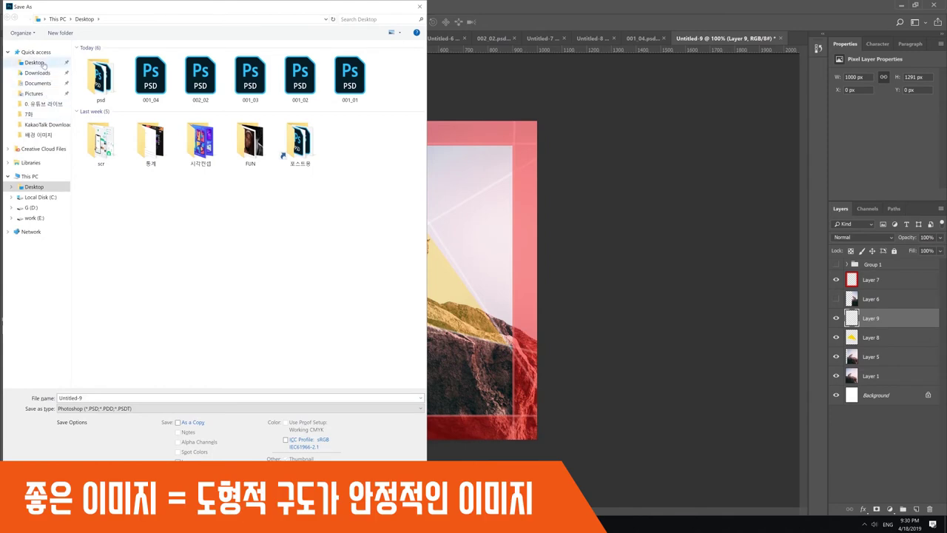
pyautogui.doubleClick(115, 397)
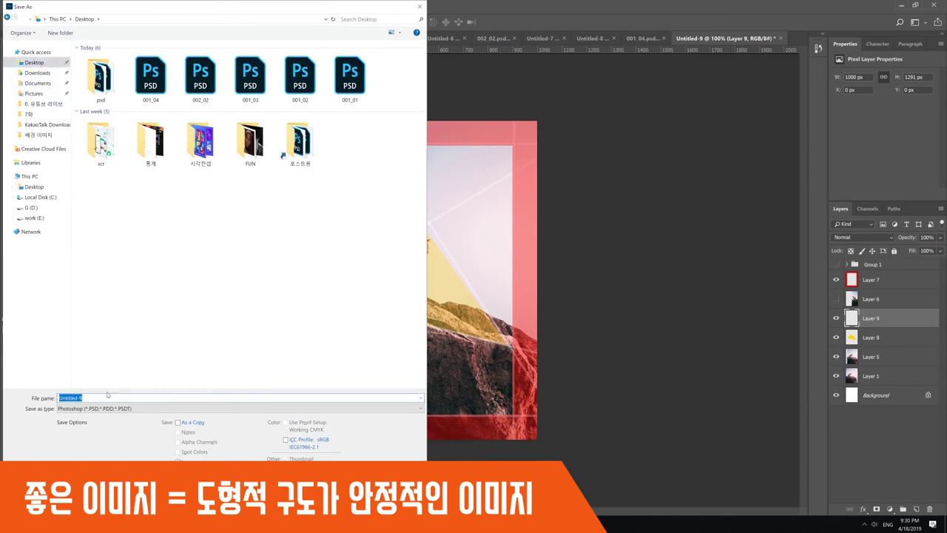
pyautogui.write('003')
pyautogui.press('Return')
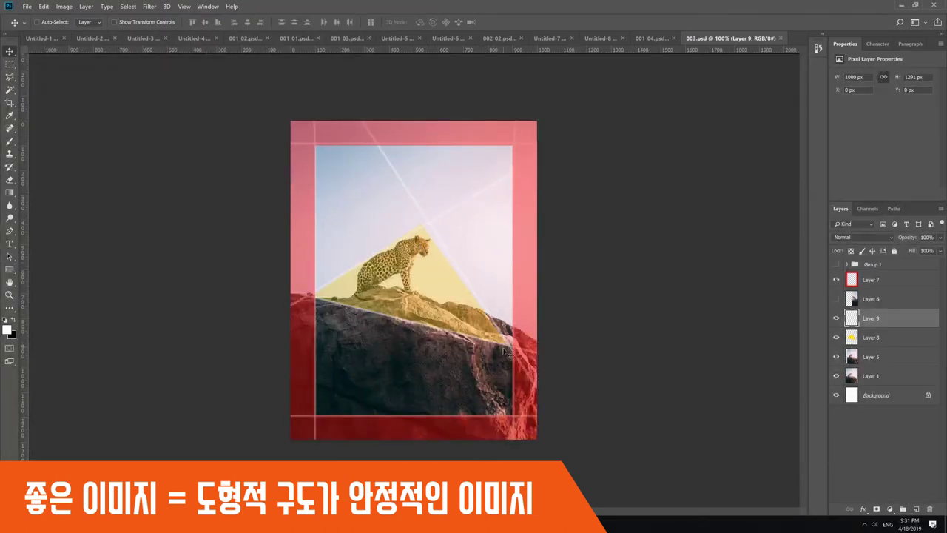
# Trace the yellow triangle around the leopard with a polygonal selection and clear the selection.
pyautogui.press('l')
pyautogui.click(429, 220)
pyautogui.click(321, 297)
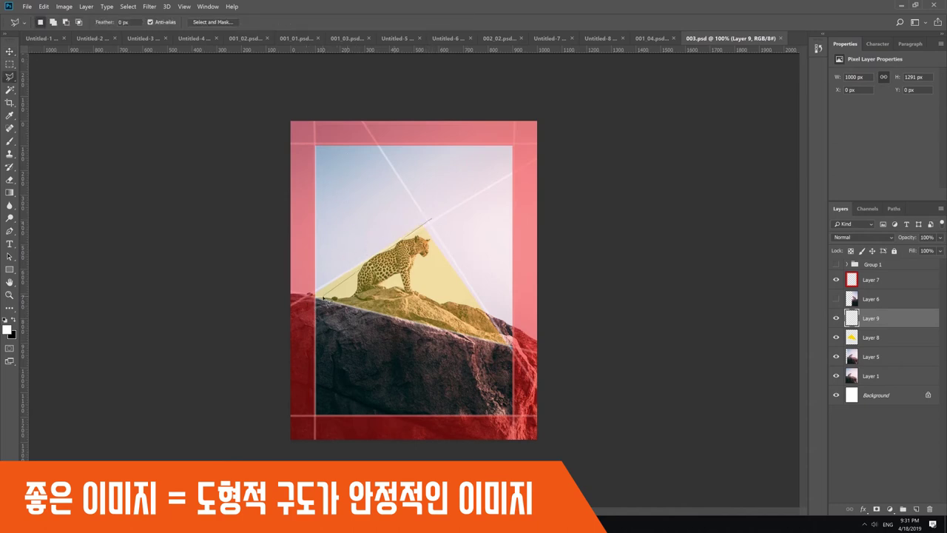
pyautogui.click(509, 344)
pyautogui.click(431, 220)
pyautogui.hotkey('ctrl', 'd')
# Switch to the browser, copy the outdoor staircase photo from the image results, and paste it into a new default-size Photoshop document.
pyautogui.hotkey('alt', 'Tab')
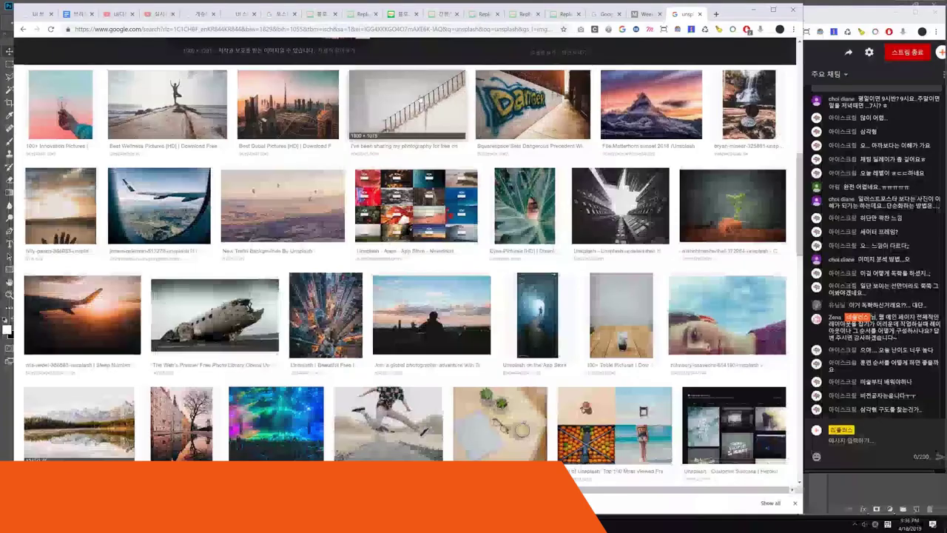
pyautogui.click(419, 98)
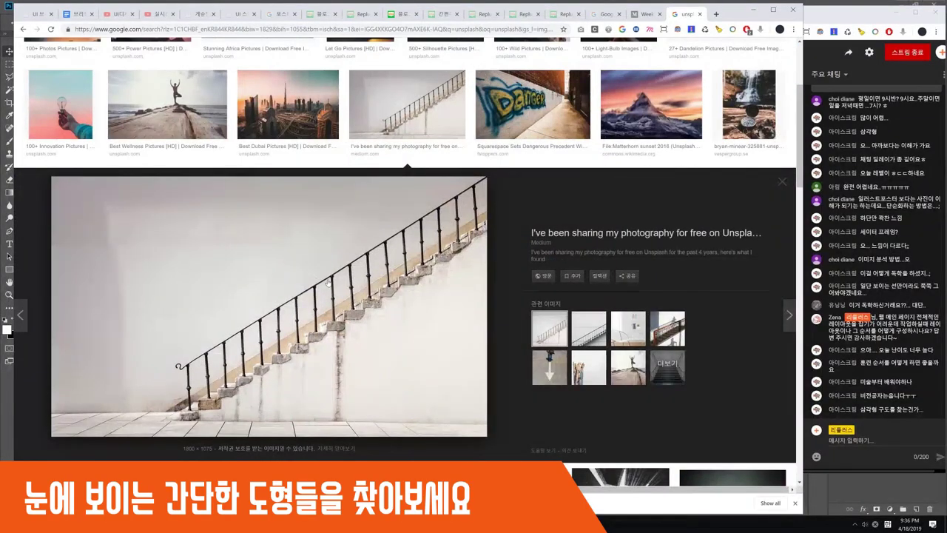
pyautogui.rightClick(339, 320)
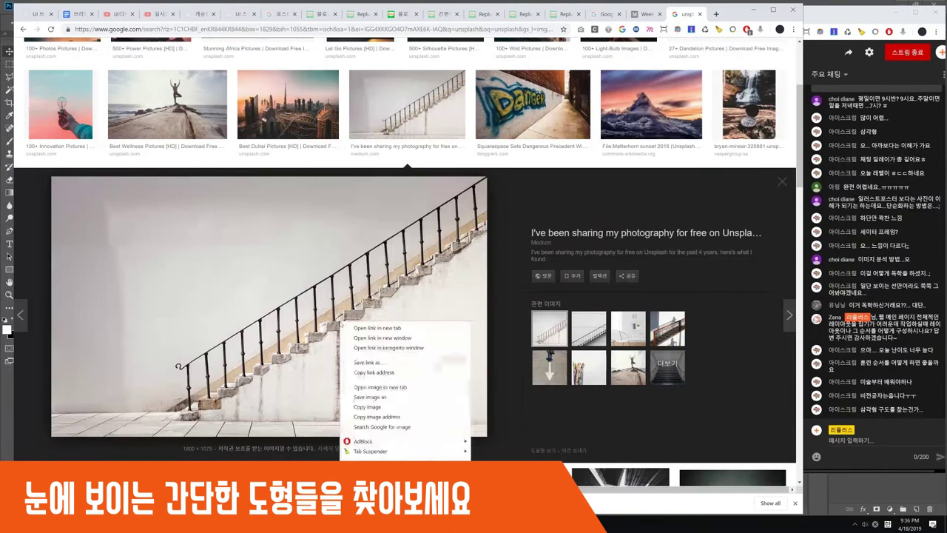
pyautogui.click(377, 410)
pyautogui.hotkey('alt', 'Tab')
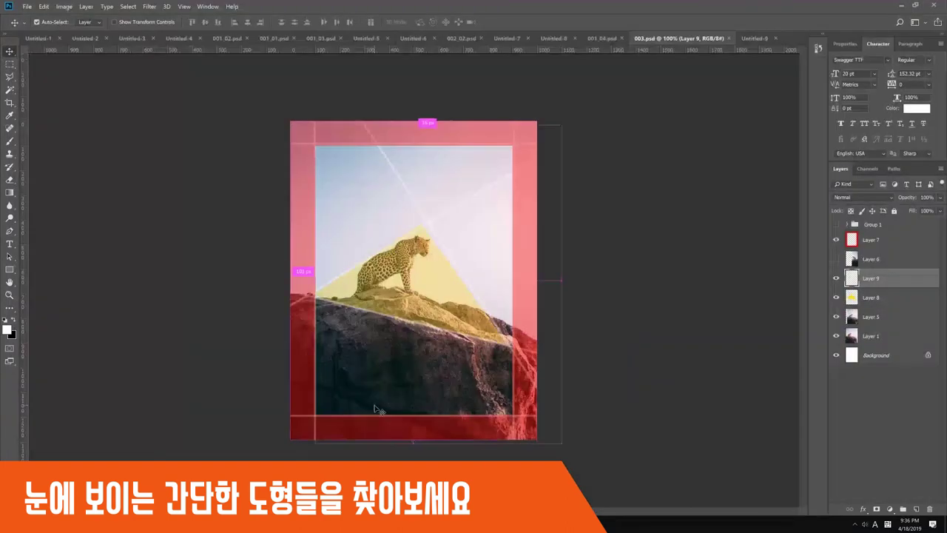
pyautogui.hotkey('ctrl', 'n')
pyautogui.press('Return')
pyautogui.hotkey('ctrl', 'v')
# Outline the triangle under the staircase and fill it red on a new layer at 40% opacity.
pyautogui.press('l')
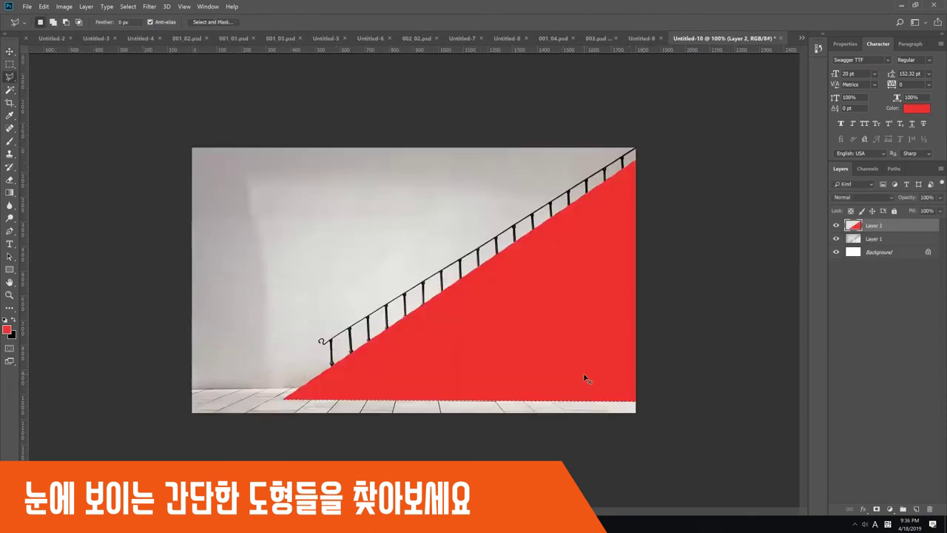
pyautogui.press('v')
pyautogui.press('4')
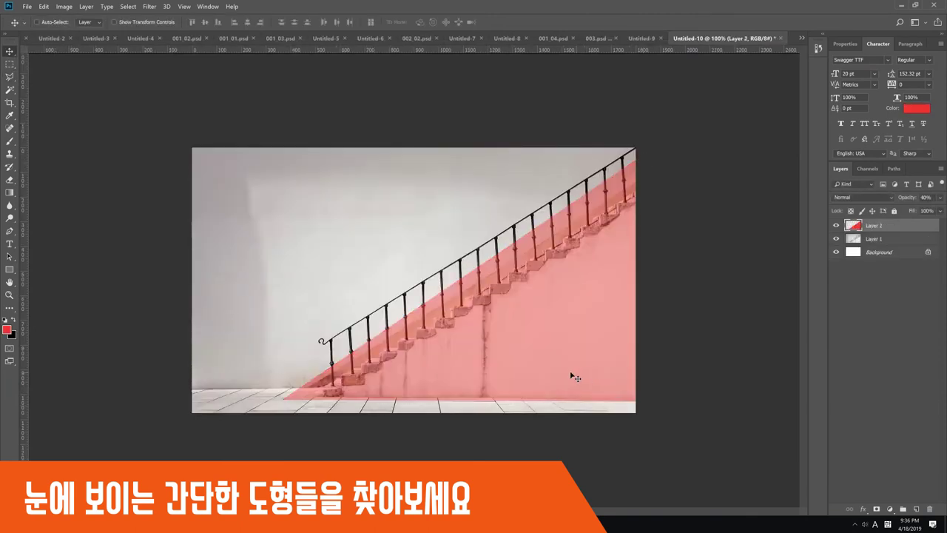
# Add a new layer above the red triangle and draw a straight white brush line along the wall's base.
pyautogui.hotkey('ctrl', 'shift', 'alt', 'n')
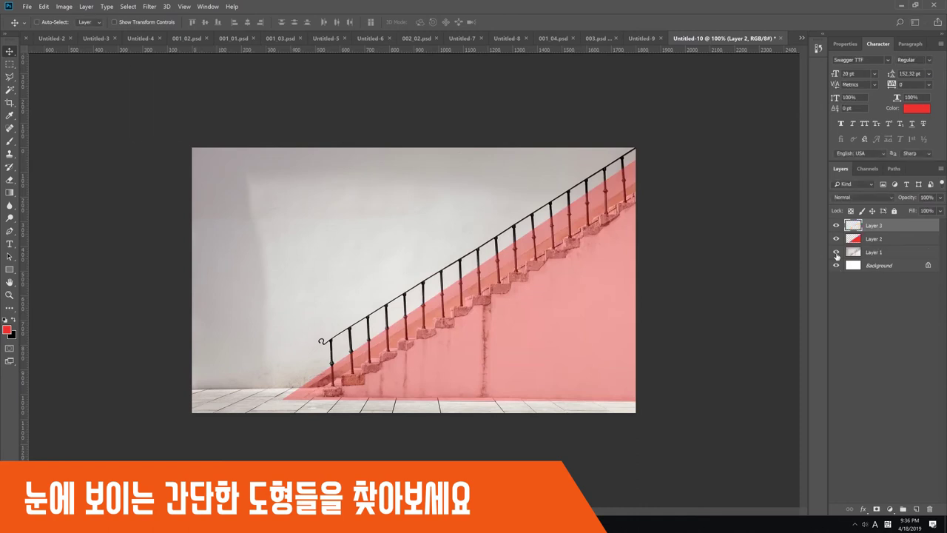
pyautogui.press('d')
pyautogui.press('x')
pyautogui.press('b')
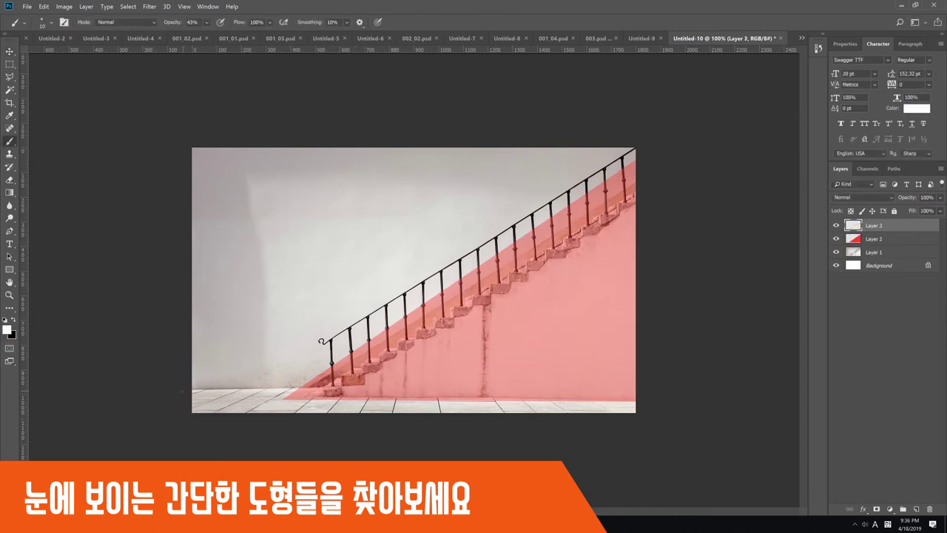
pyautogui.moveTo(181, 388); pyautogui.dragTo(635, 389)
# Darken the staircase photo with a black-filled layer beneath the red triangle, set to 40% opacity.
pyautogui.press('v')
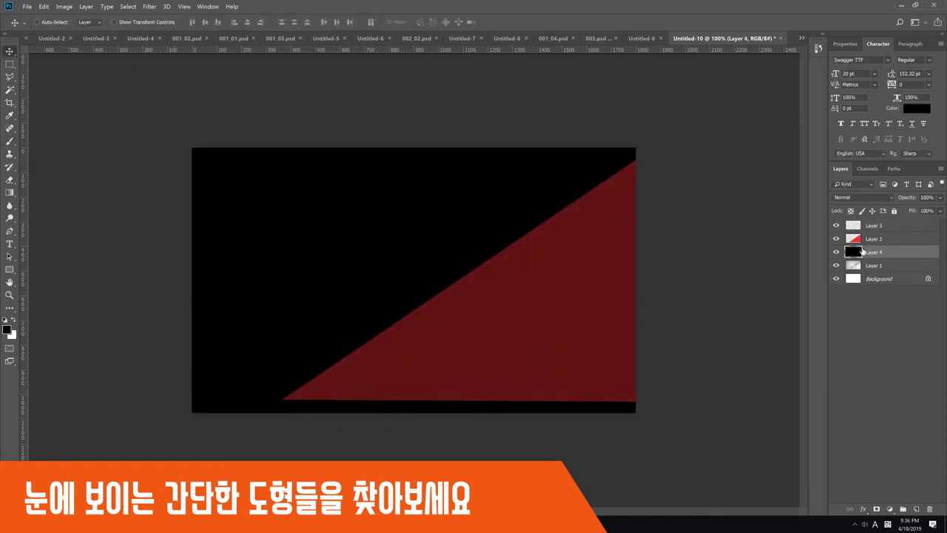
pyautogui.press('4')
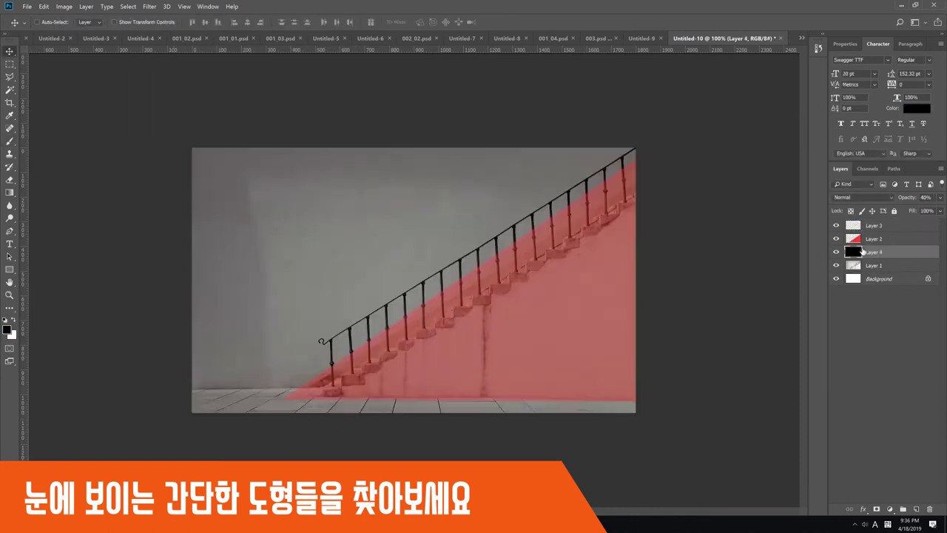
# Draw straight white guide lines on Layer 3 along the wall's base, the handrail and the stair edges.
pyautogui.click(836, 230)
pyautogui.press('b')
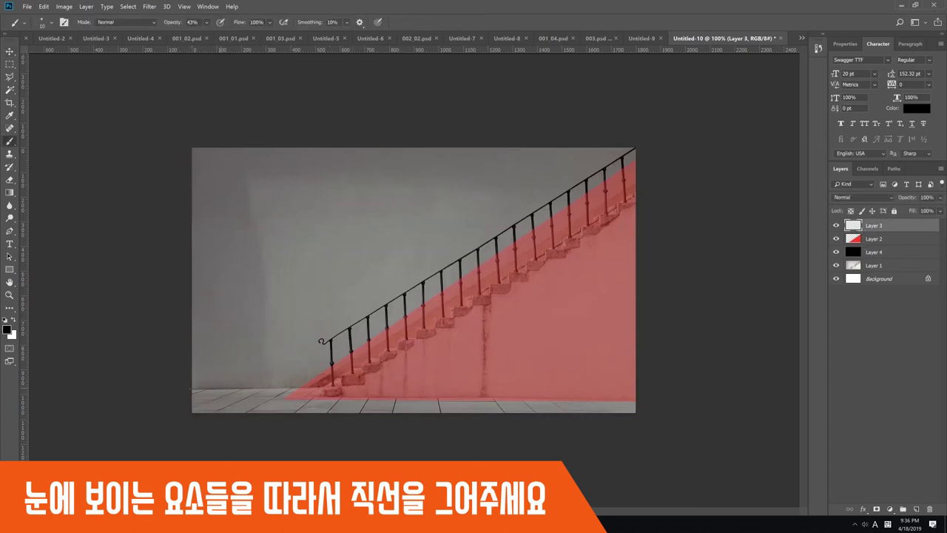
pyautogui.press('x')
pyautogui.moveTo(174, 387); pyautogui.dragTo(640, 388)
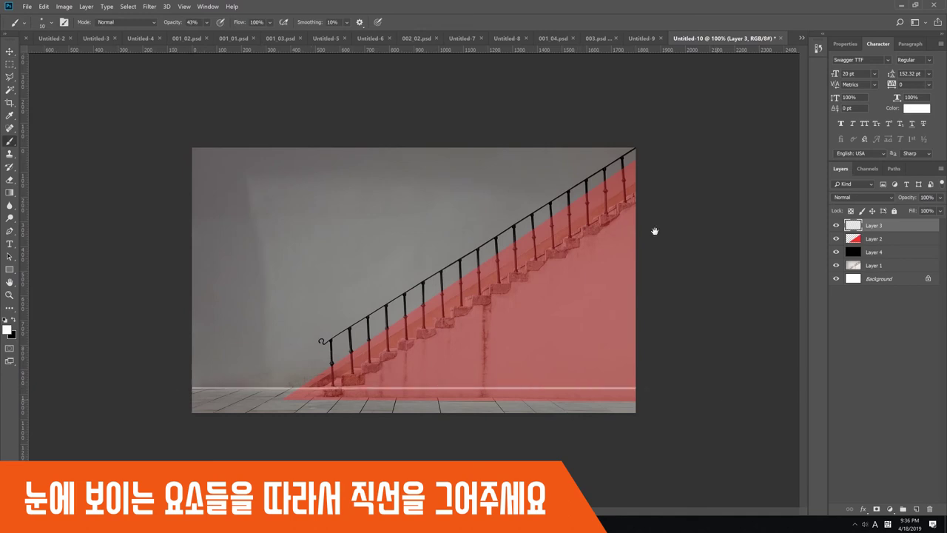
pyautogui.keyDown('shift'); pyautogui.click(194, 415); pyautogui.keyUp('shift')
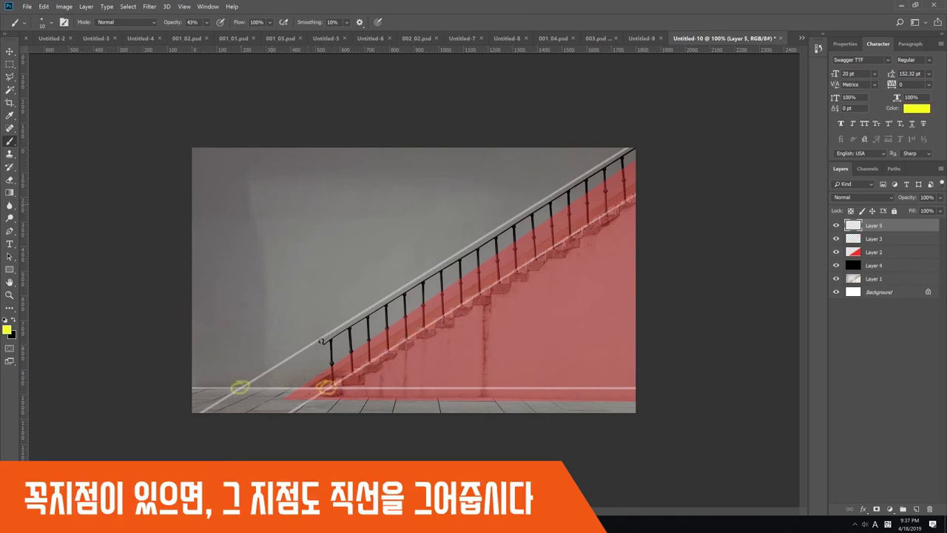
# Stroke the whole canvas of Layer 5 with a 100 px inside purple border as a safe frame.
pyautogui.press('m')
pyautogui.hotkey('ctrl', 'a')
pyautogui.click(44, 7)
pyautogui.click(52, 146)
pyautogui.click(625, 204)
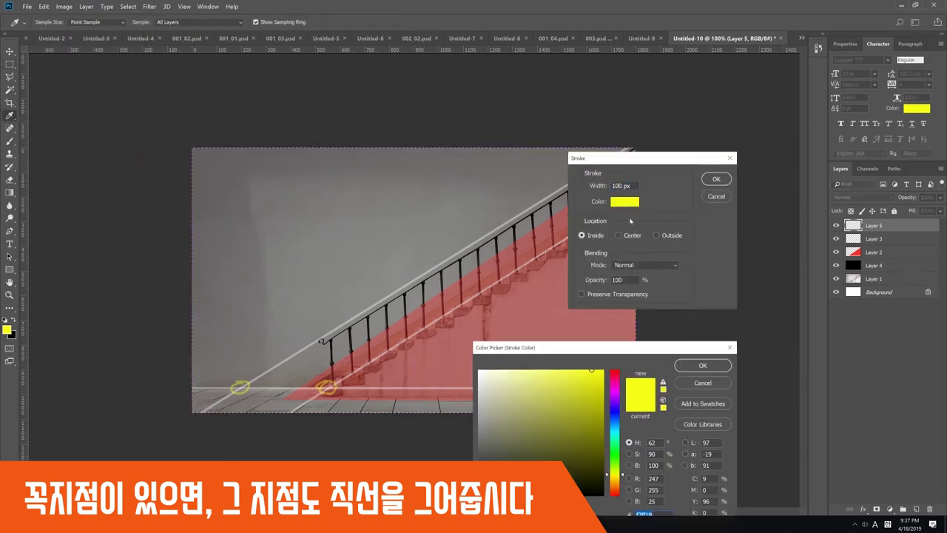
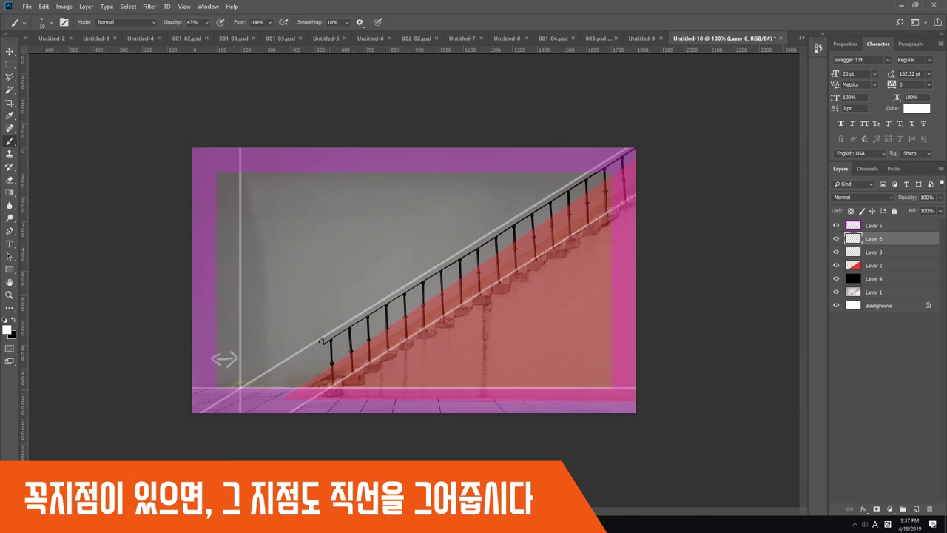
# Draw white vertical and horizontal guide lines through the key points of the staircase on Layer 6.
pyautogui.moveTo(334, 387); pyautogui.dragTo(334, 148)
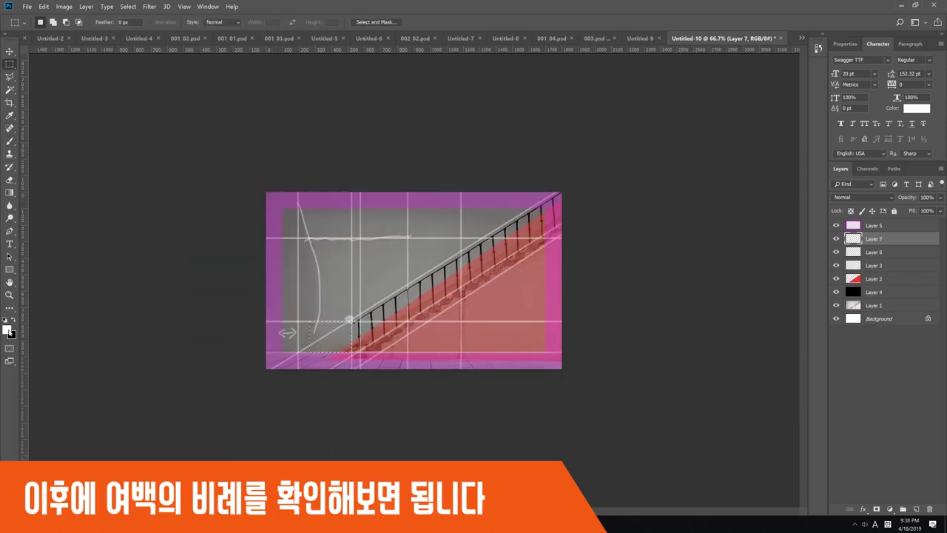
# Fill the selected block beside the stair foot blue, duplicate it straight up to the safe frame's upper border, and set Layer 7 to 30% opacity.
pyautogui.click(7, 330)
pyautogui.moveTo(598, 384)
pyautogui.mouseDown()
pyautogui.moveTo(603, 370)
pyautogui.moveTo(620, 414)
pyautogui.mouseUp()
pyautogui.press('Return')
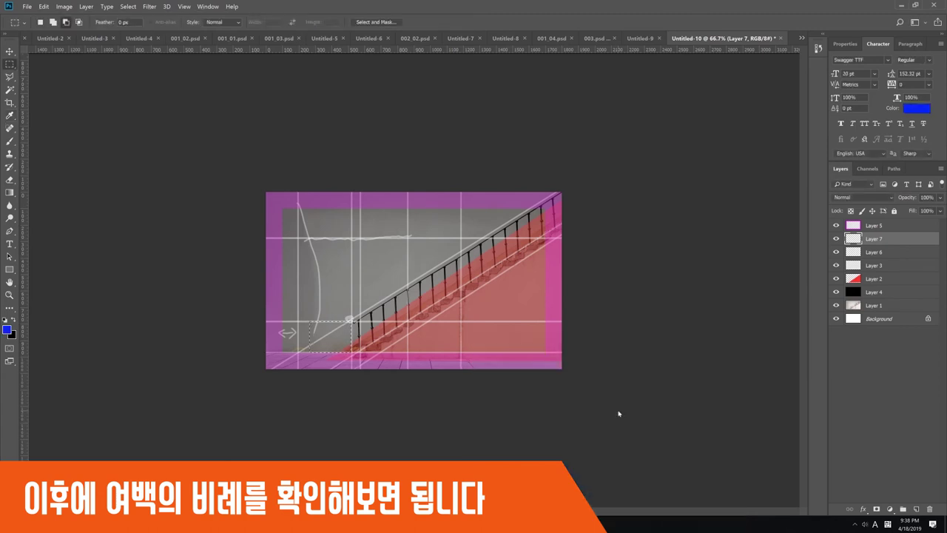
pyautogui.hotkey('alt', 'BackSpace')
pyautogui.press('v')
pyautogui.moveTo(321, 335); pyautogui.dragTo(321, 222)
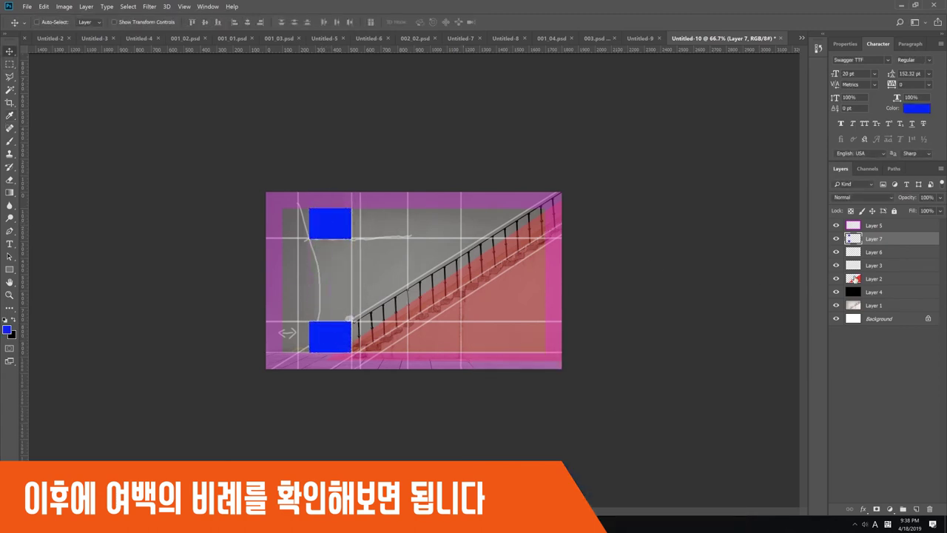
pyautogui.press('3')
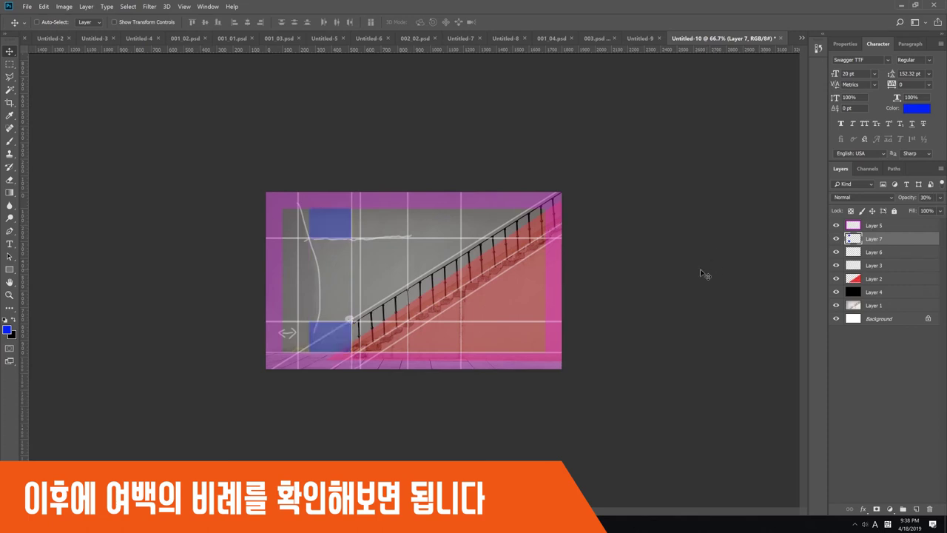
# Try shifting the blue blocks sideways and marking the empty wall with rectangular selections, then discard both.
pyautogui.moveTo(337, 305); pyautogui.dragTo(514, 308)
pyautogui.hotkey('ctrl', 'z')
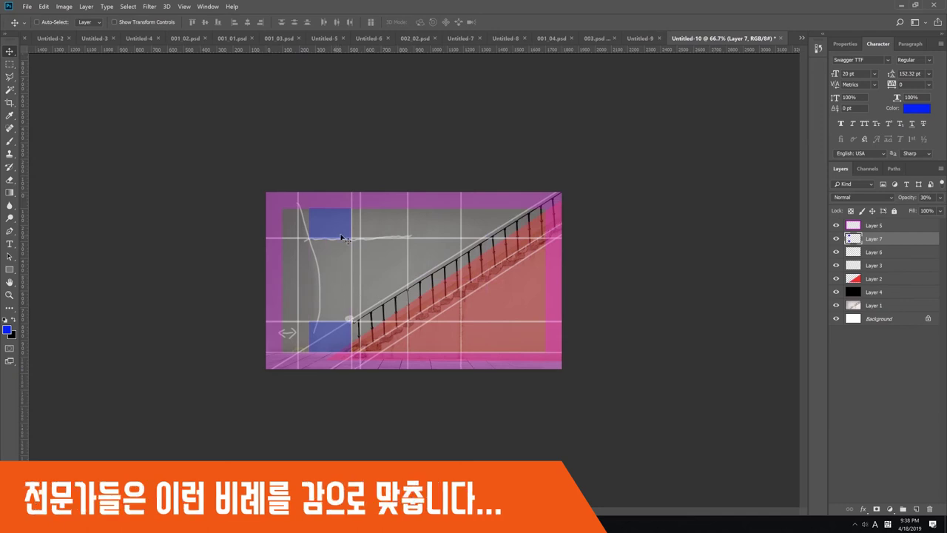
pyautogui.press('m')
pyautogui.hotkey('ctrl', '+')
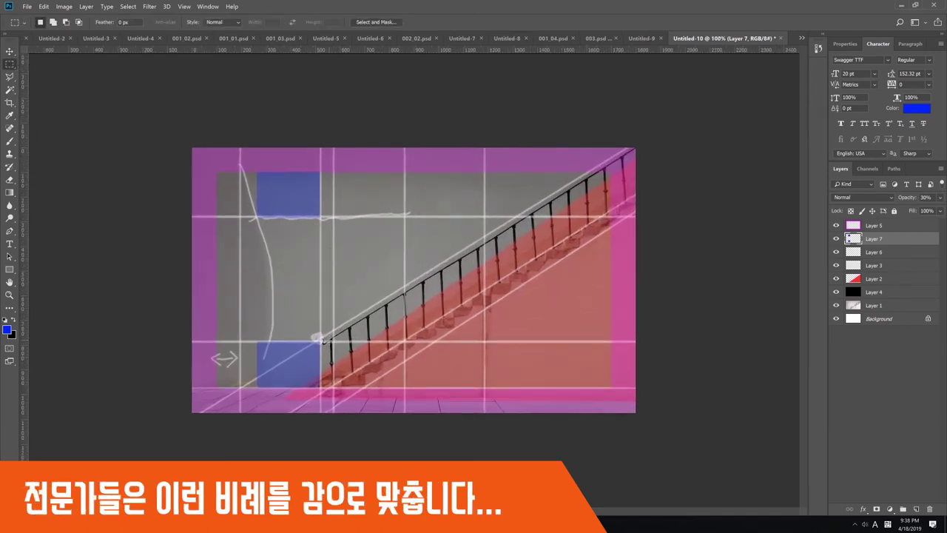
pyautogui.moveTo(328, 343)
pyautogui.mouseDown()
pyautogui.moveTo(373, 386)
pyautogui.moveTo(429, 278)
pyautogui.moveTo(366, 205)
pyautogui.moveTo(358, 212)
pyautogui.mouseUp()
pyautogui.moveTo(358, 212); pyautogui.dragTo(447, 293)
pyautogui.hotkey('ctrl', 'd')
pyautogui.hotkey('ctrl', 'd')
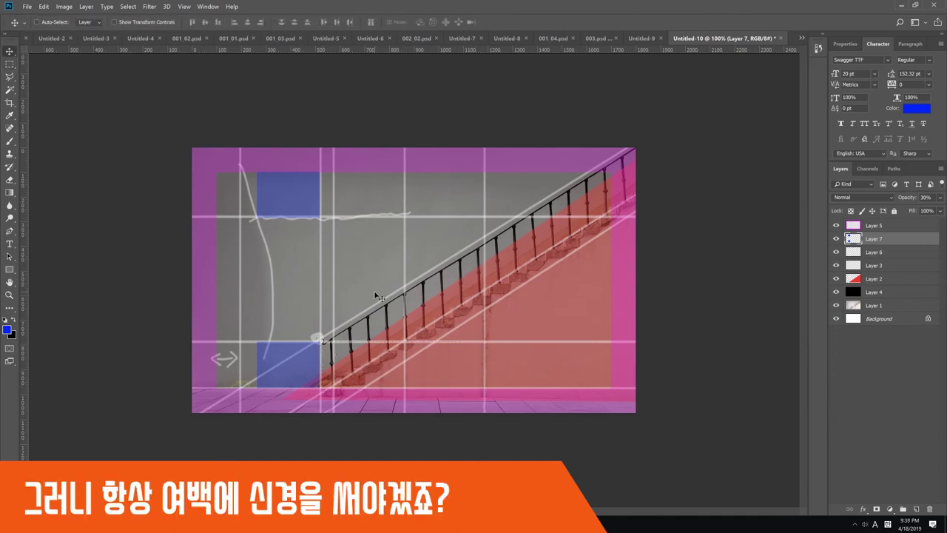
# Save the staircase analysis to the Desktop under the name Untitled-10.
pyautogui.press('b')
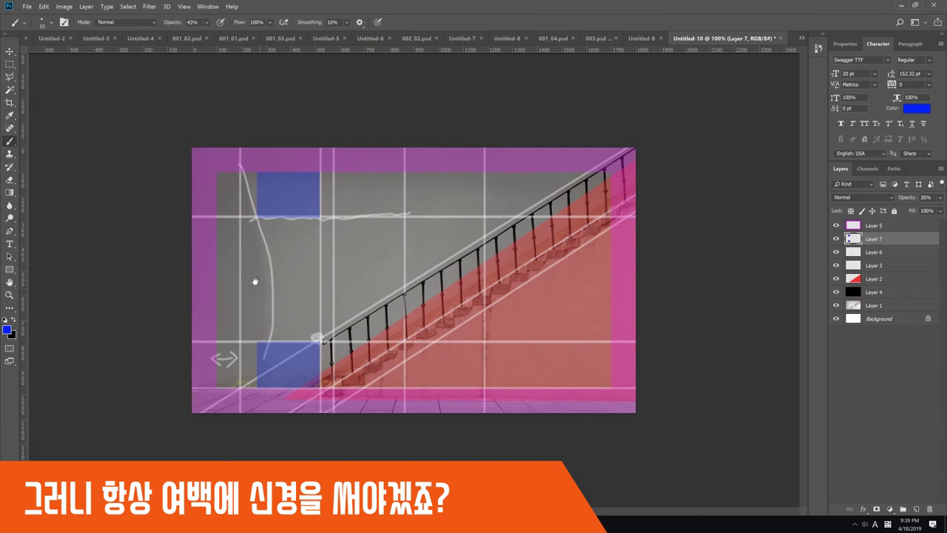
pyautogui.press('ctrl')
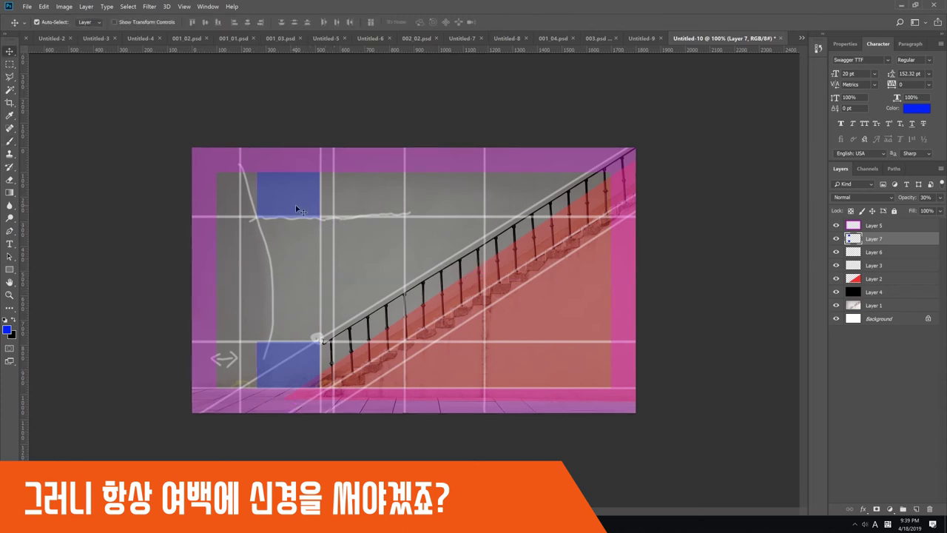
pyautogui.hotkey('ctrl', 's')
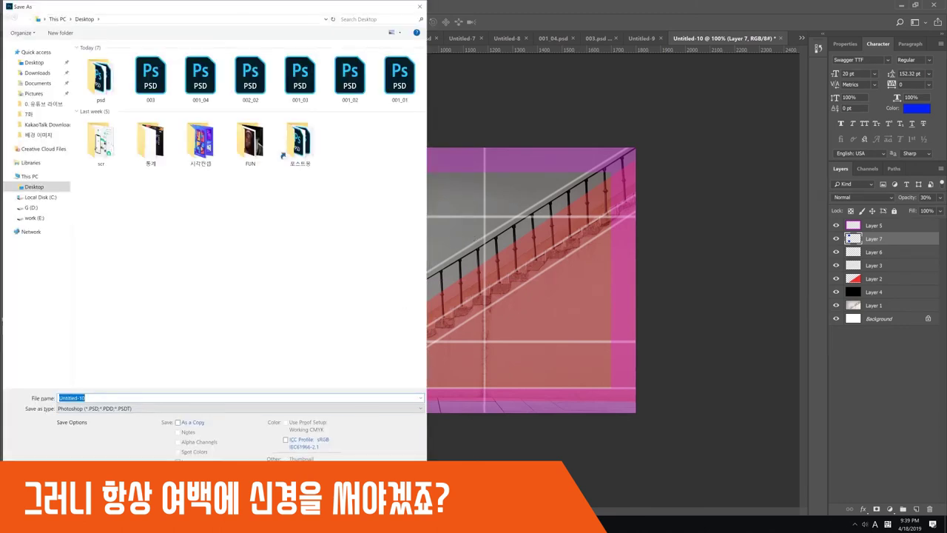
pyautogui.press('Return')
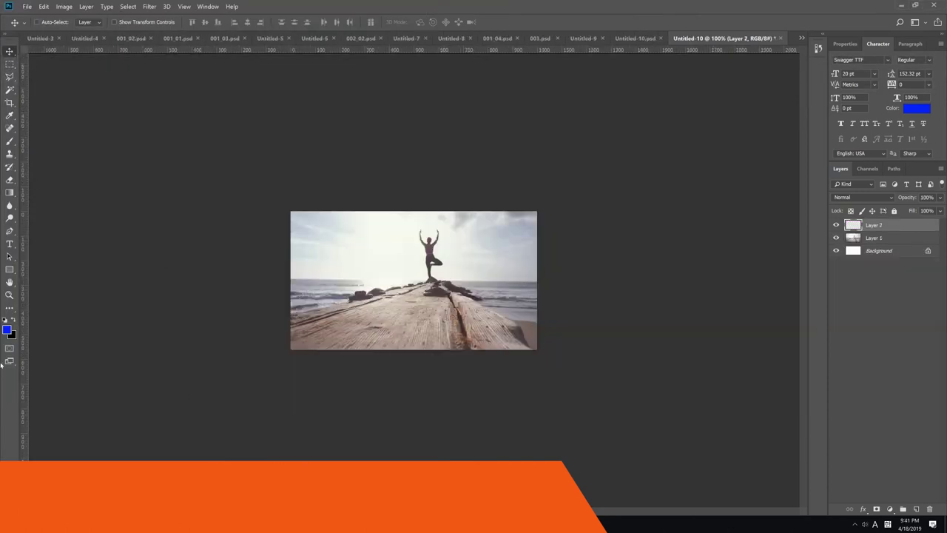
# Brush a blue line on the yoga photo from the figure's head down to the wooden deck's far left edge.
pyautogui.click(7, 330)
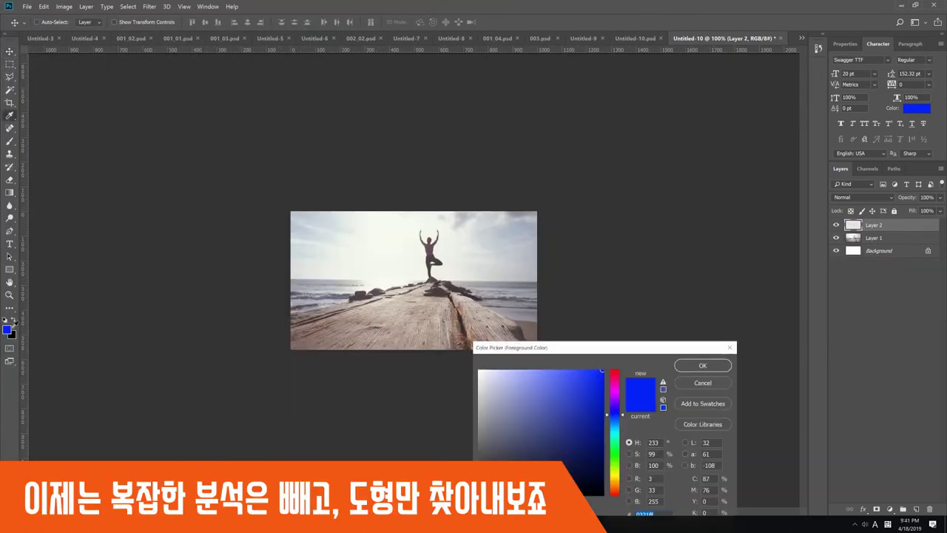
pyautogui.click(682, 357)
pyautogui.click(854, 239)
pyautogui.press('b')
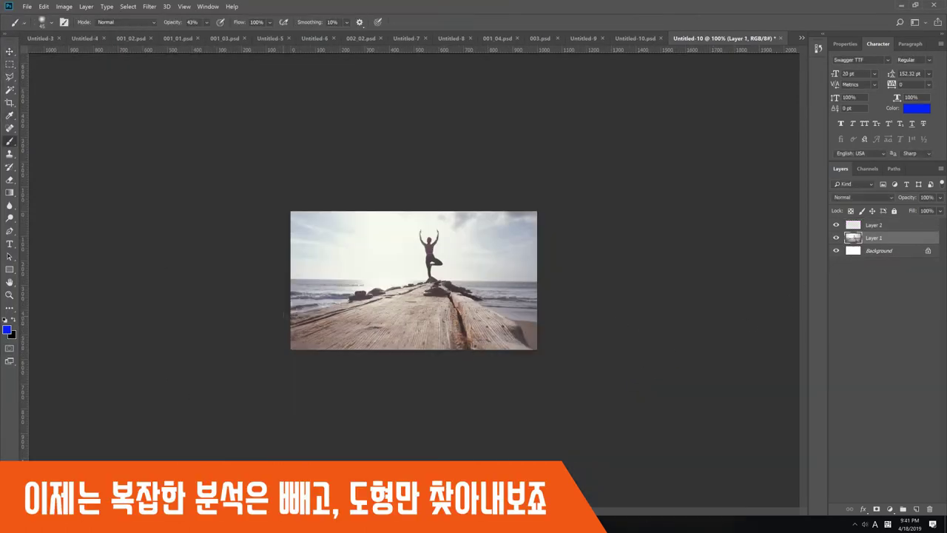
pyautogui.moveTo(430, 229)
pyautogui.mouseDown()
pyautogui.moveTo(291, 313)
pyautogui.moveTo(524, 324)
pyautogui.moveTo(281, 317)
pyautogui.mouseUp()
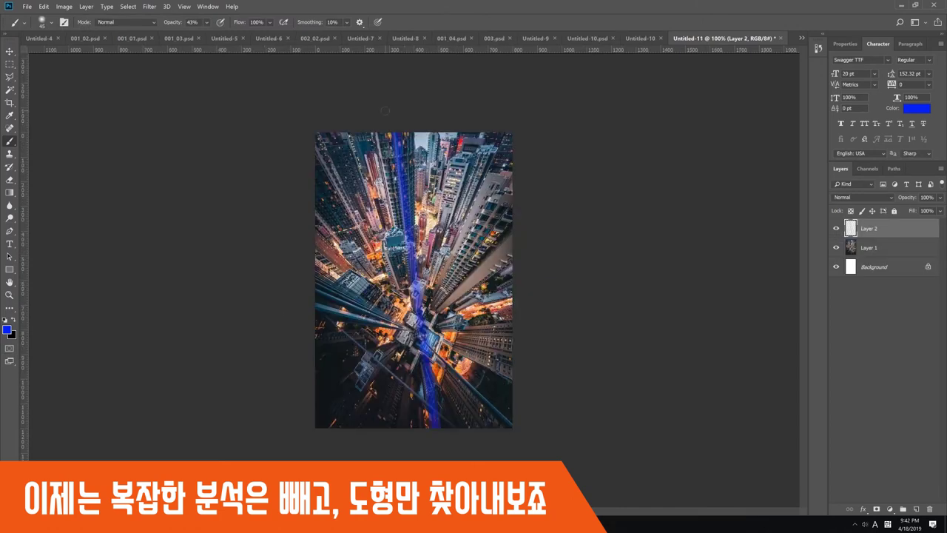
# Paint thick blue lines on Layer 2 of the city photo along the buildings converging on its vanishing point.
pyautogui.moveTo(384, 111); pyautogui.dragTo(435, 428)
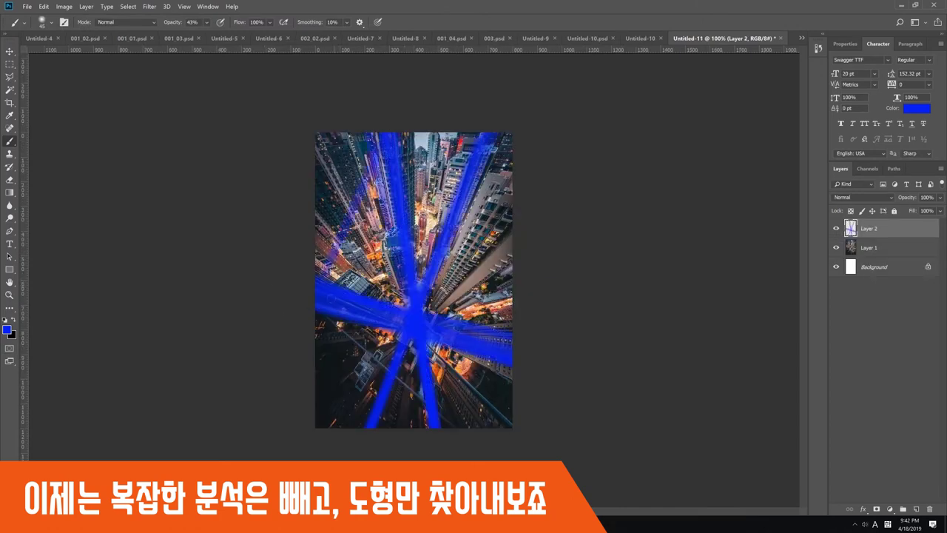
# Brush another blue line across the dark lower-left part of the city photo.
pyautogui.moveTo(339, 325); pyautogui.dragTo(372, 423)
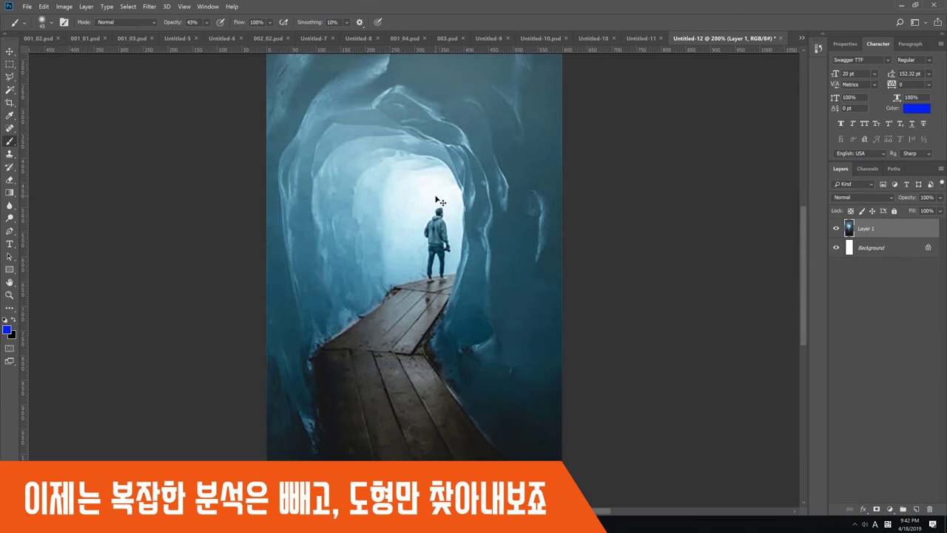
# Add a new layer to the ice cave photo and brush a blue oval around the bright opening plus a curve along the wooden path.
pyautogui.hotkey('ctrl', 'shift', 'n')
pyautogui.press('Return')
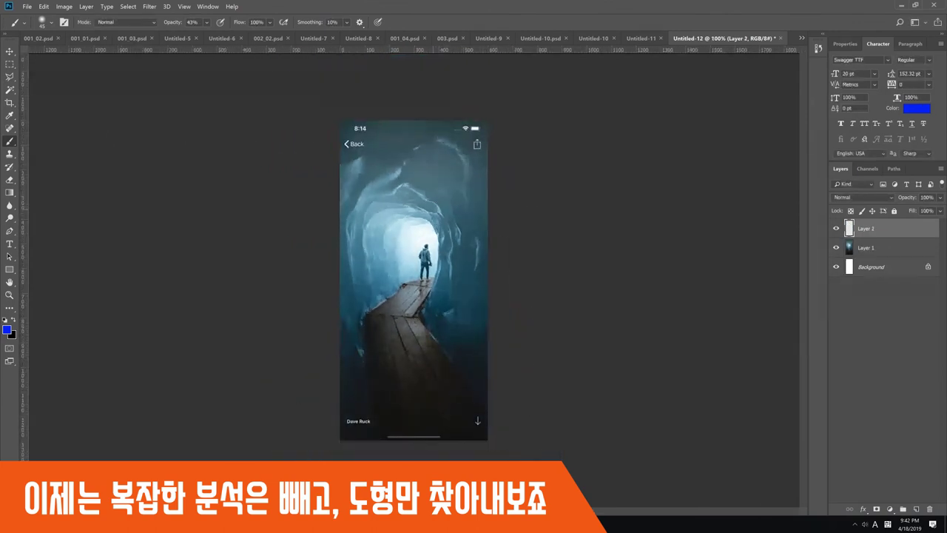
pyautogui.moveTo(438, 219)
pyautogui.mouseDown()
pyautogui.moveTo(376, 207)
pyautogui.moveTo(409, 311)
pyautogui.moveTo(373, 247)
pyautogui.moveTo(421, 223)
pyautogui.moveTo(423, 300)
pyautogui.mouseUp()
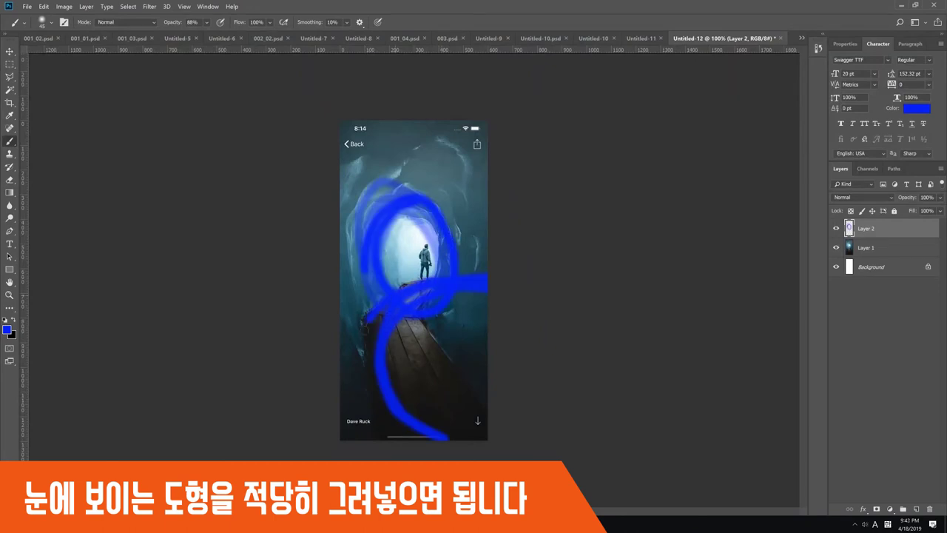
pyautogui.moveTo(379, 315)
pyautogui.mouseDown()
pyautogui.moveTo(400, 436)
pyautogui.moveTo(374, 379)
pyautogui.moveTo(444, 290)
pyautogui.moveTo(386, 271)
pyautogui.moveTo(455, 221)
pyautogui.moveTo(374, 286)
pyautogui.moveTo(382, 299)
pyautogui.mouseUp()
pyautogui.press('space')
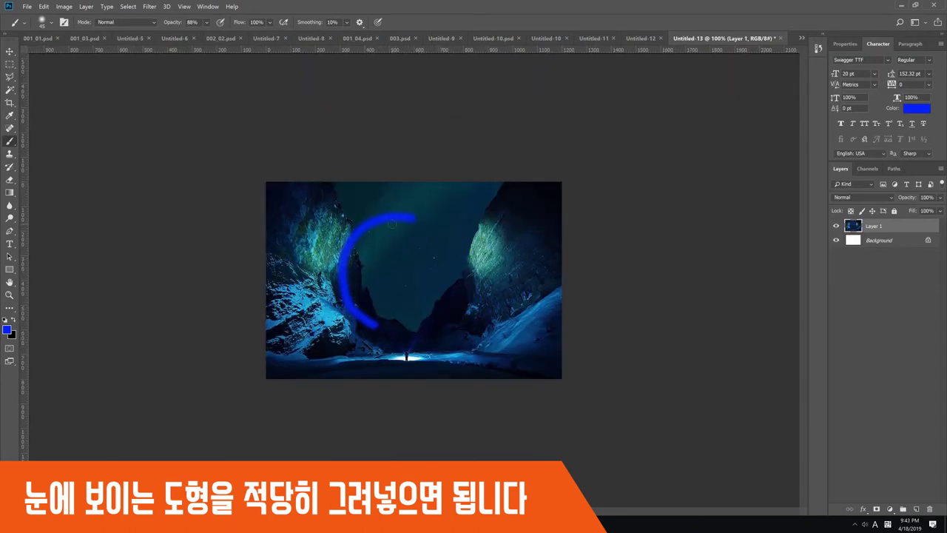
# On a new layer of the night valley photo, brush a blue circle around the dark opening, lines along the slopes and a redrawn ground line.
pyautogui.hotkey('ctrl', 'shift', 'alt', 'n')
pyautogui.moveTo(436, 231)
pyautogui.mouseDown()
pyautogui.moveTo(362, 238)
pyautogui.moveTo(339, 287)
pyautogui.moveTo(342, 325)
pyautogui.moveTo(405, 346)
pyautogui.moveTo(432, 341)
pyautogui.moveTo(457, 322)
pyautogui.moveTo(471, 262)
pyautogui.mouseUp()
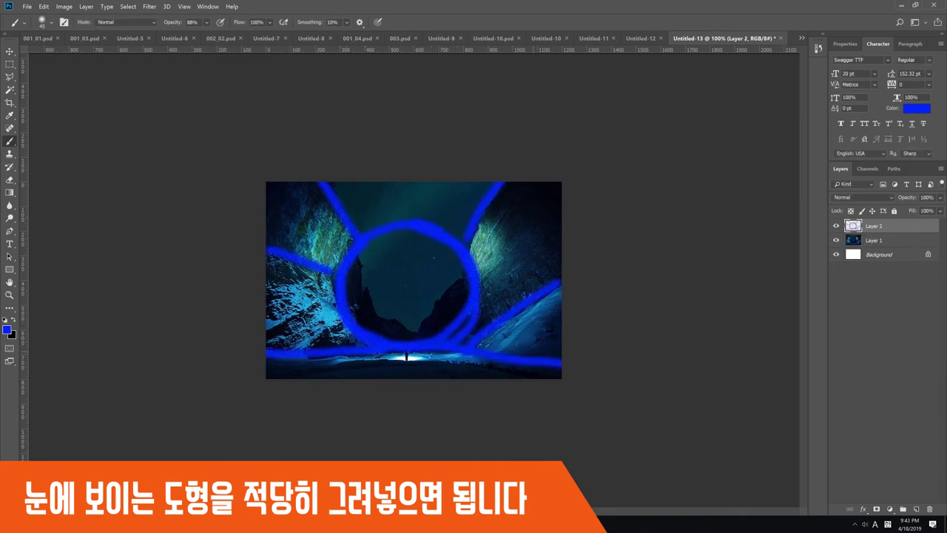
pyautogui.hotkey('ctrl', 'z')
pyautogui.moveTo(459, 348); pyautogui.dragTo(543, 354)
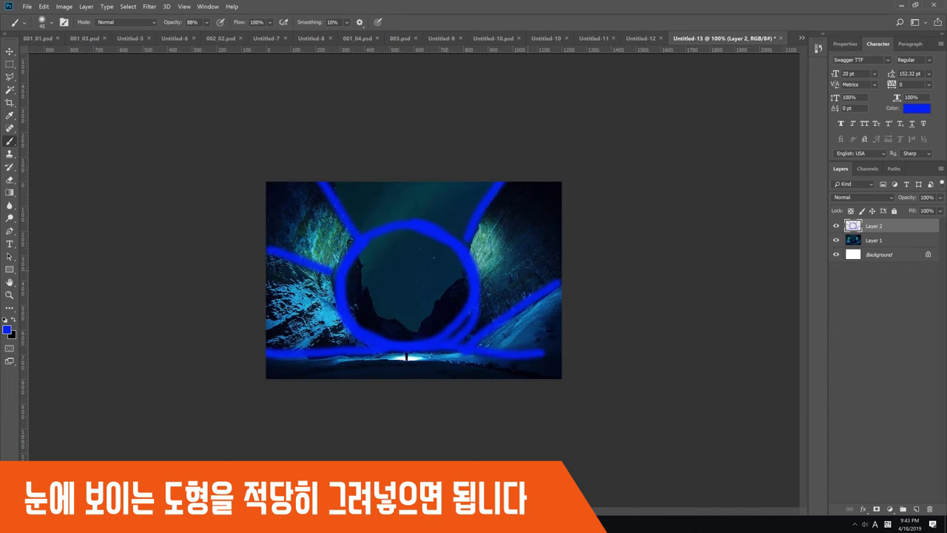
# Paste the mug and laptop photo into a new document and outline the mug, book, laptop and phone edges in blue on Layer 2.
pyautogui.hotkey('ctrl', 'n')
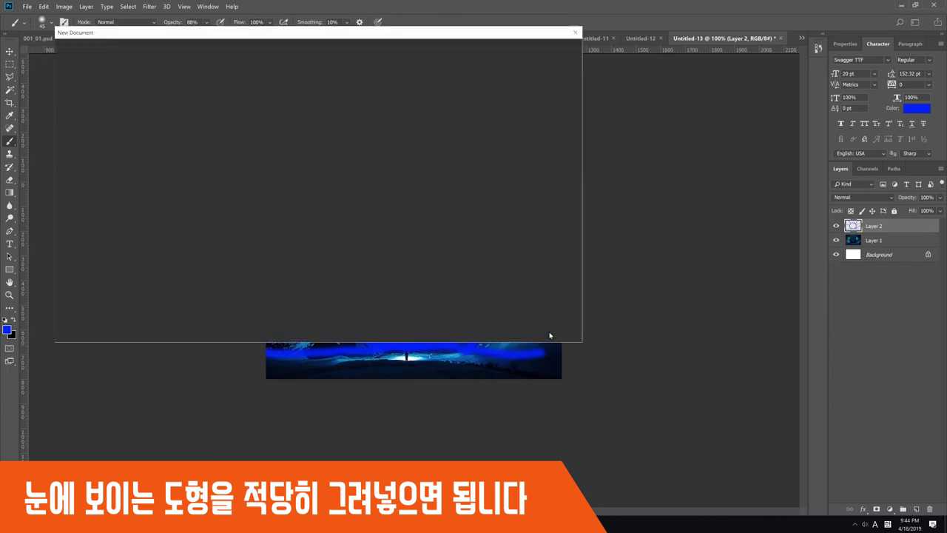
pyautogui.click(550, 335)
pyautogui.hotkey('ctrl', 'v')
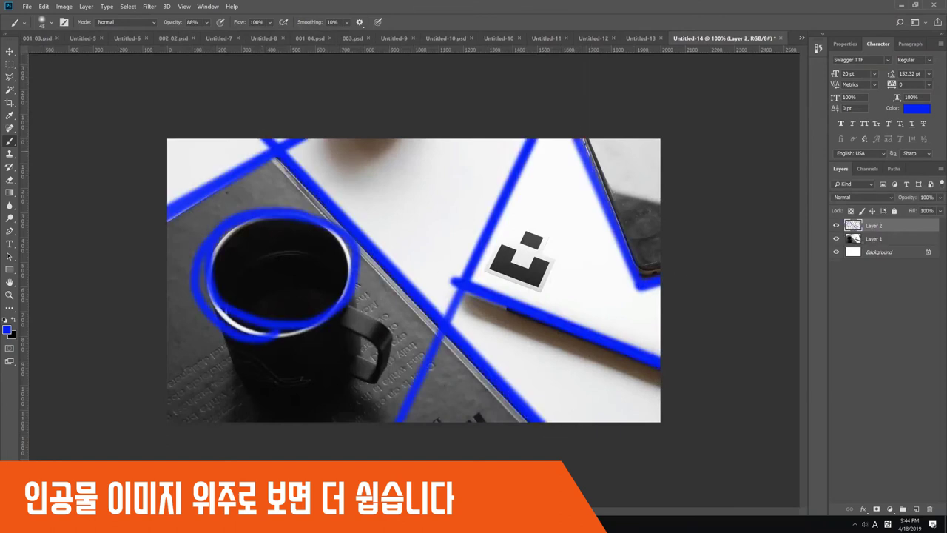
pyautogui.moveTo(583, 140)
pyautogui.mouseDown()
pyautogui.moveTo(637, 285)
pyautogui.moveTo(592, 142)
pyautogui.mouseUp()
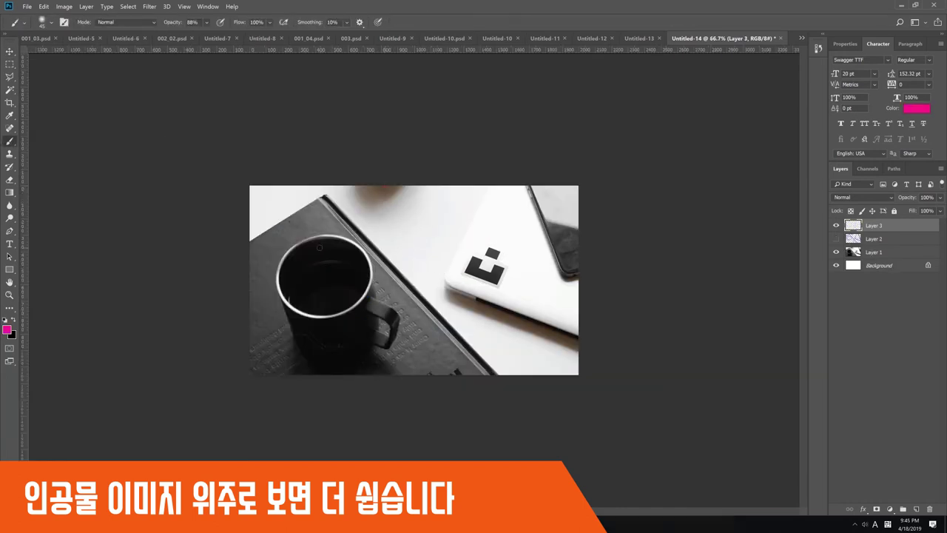
# Paint a straight-sided magenta pentagon on Layer 3 linking the mug, laptop and cropped top object, and show Layer 2 again.
pyautogui.moveTo(296, 263); pyautogui.dragTo(382, 188)
pyautogui.keyDown('shift'); pyautogui.click(324, 328); pyautogui.keyUp('shift')
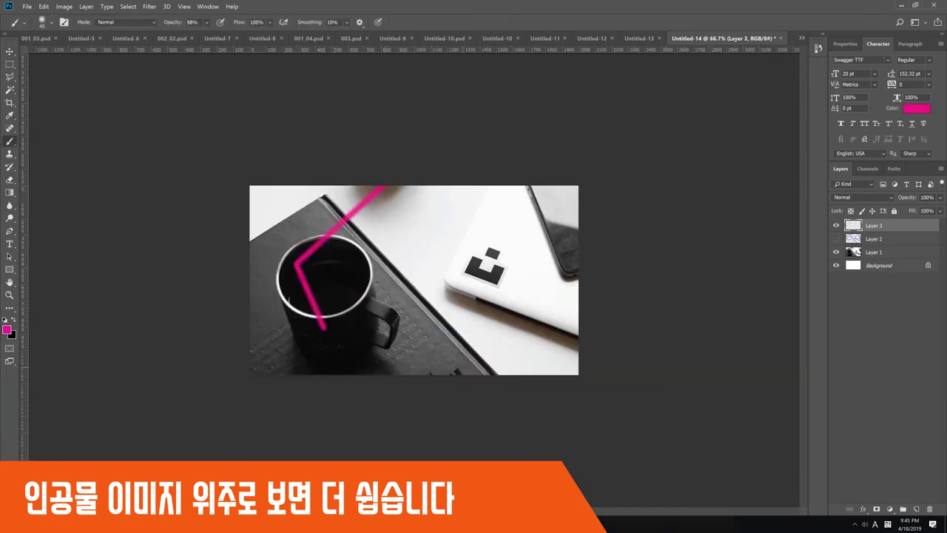
pyautogui.keyDown('shift'); pyautogui.click(470, 367); pyautogui.keyUp('shift')
pyautogui.keyDown('shift'); pyautogui.click(552, 275); pyautogui.keyUp('shift')
pyautogui.keyDown('shift'); pyautogui.click(521, 190); pyautogui.keyUp('shift')
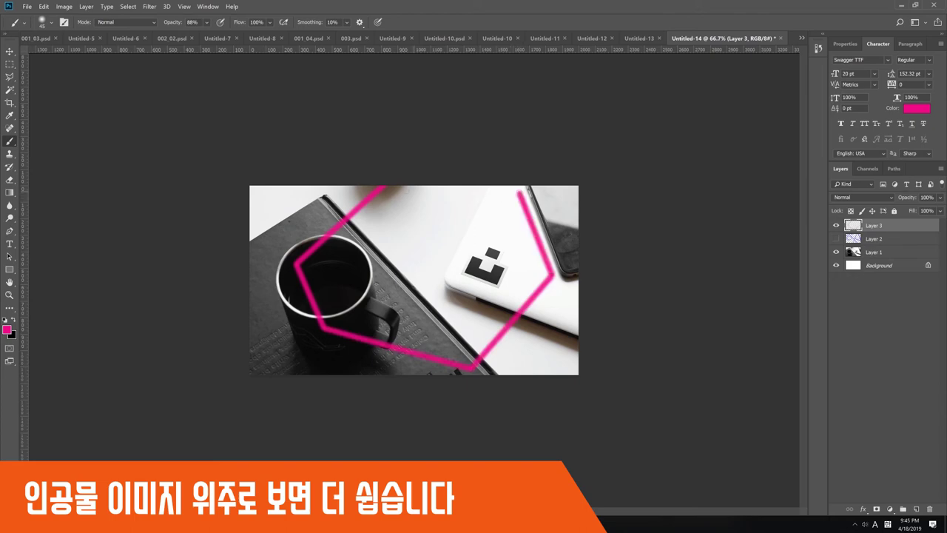
pyautogui.keyDown('shift'); pyautogui.click(381, 188); pyautogui.keyUp('shift')
pyautogui.click(836, 238)
pyautogui.press('v')
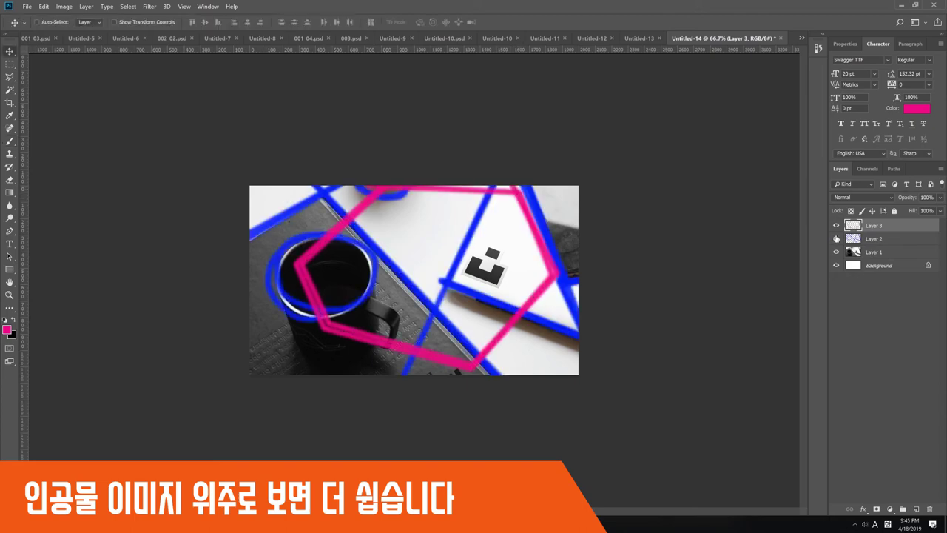
# Bring the night photo of the mountain and grass field from the browser into a new document.
pyautogui.hotkey('alt', 'Tab')
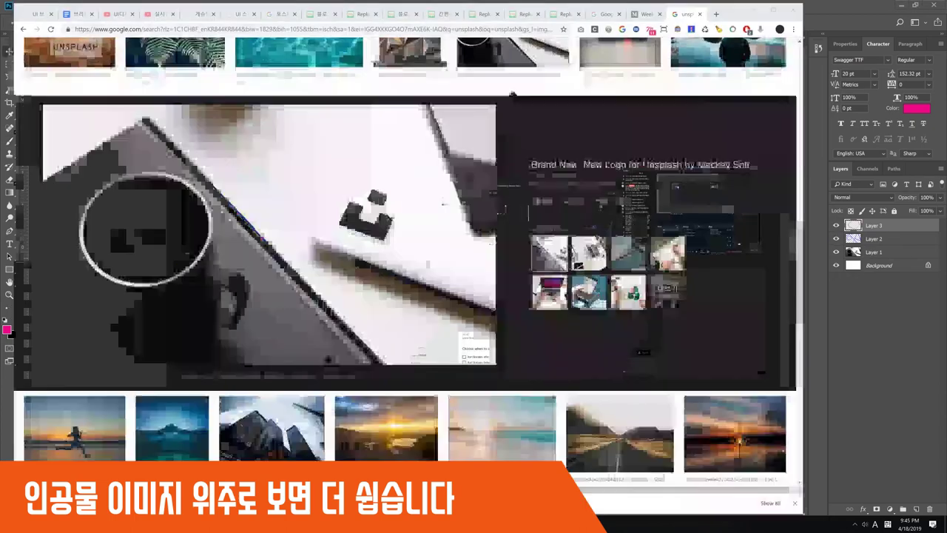
pyautogui.hotkey('alt', 'Tab')
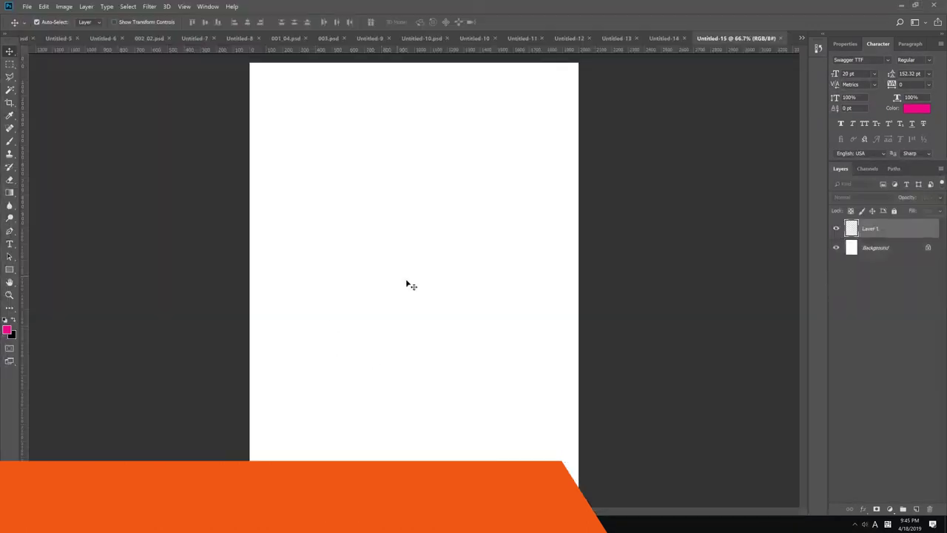
pyautogui.hotkey('ctrl', 'v')
pyautogui.press('b')
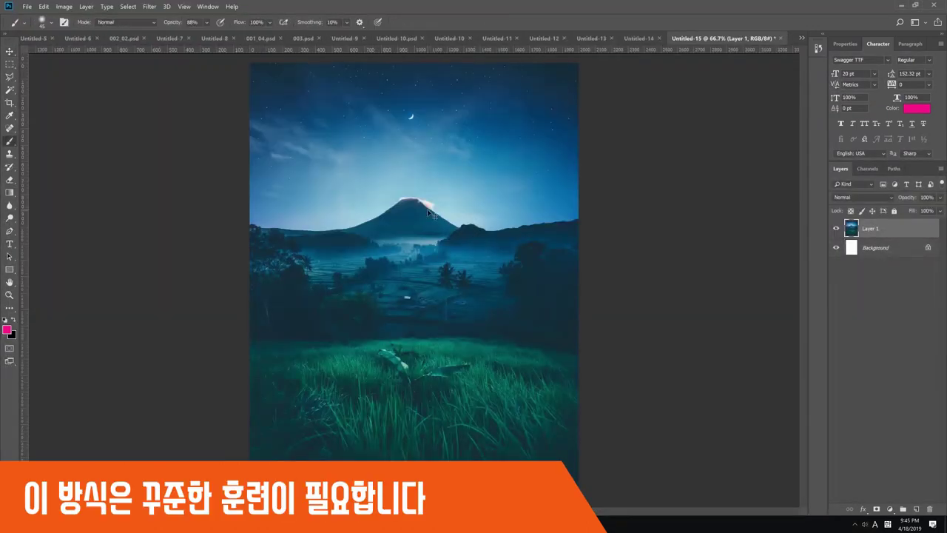
pyautogui.hotkey('ctrl', '-')
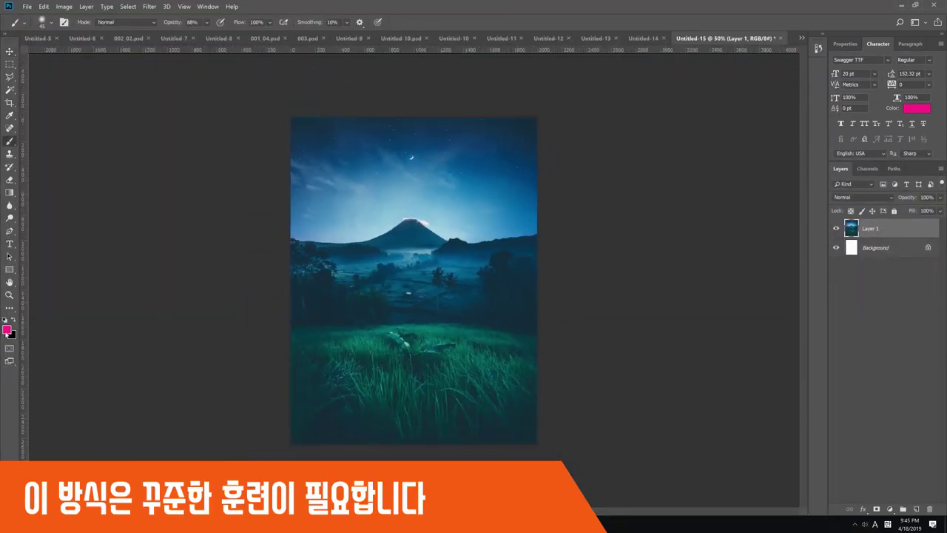
# Set the foreground color to white and brush a straight-sided diamond from above the mountain peak to the grass on a new layer.
pyautogui.click(6, 331)
pyautogui.moveTo(575, 405); pyautogui.dragTo(473, 363)
pyautogui.press('Return')
pyautogui.hotkey('ctrl', 'shift', 'alt', 'n')
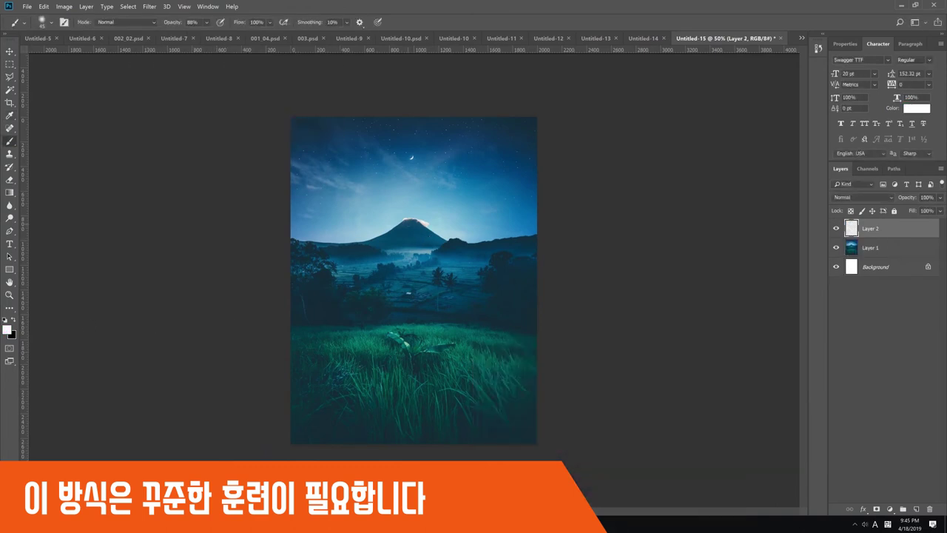
pyautogui.click(414, 205)
pyautogui.keyDown('shift'); pyautogui.click(313, 279); pyautogui.keyUp('shift')
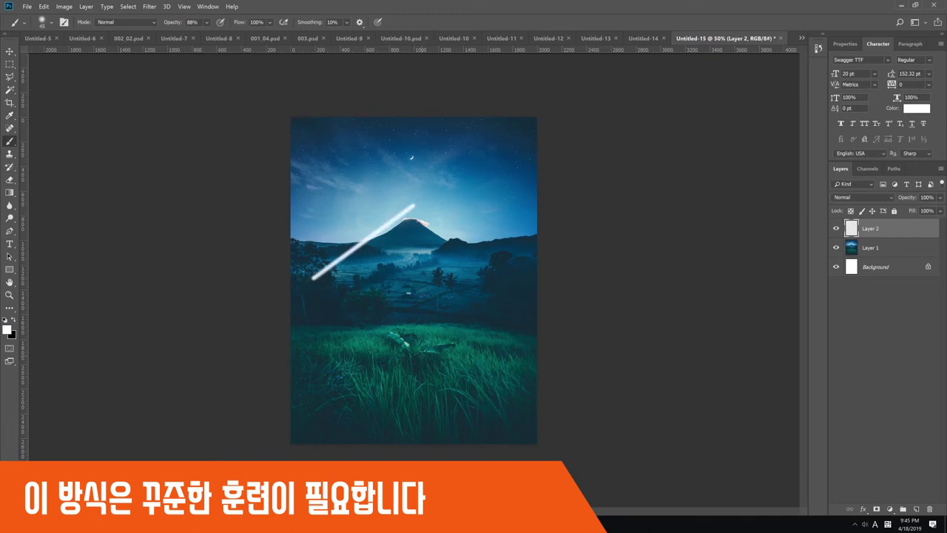
pyautogui.keyDown('shift'); pyautogui.click(420, 360); pyautogui.keyUp('shift')
pyautogui.keyDown('shift'); pyautogui.click(513, 279); pyautogui.keyUp('shift')
pyautogui.keyDown('shift'); pyautogui.click(414, 206); pyautogui.keyUp('shift')
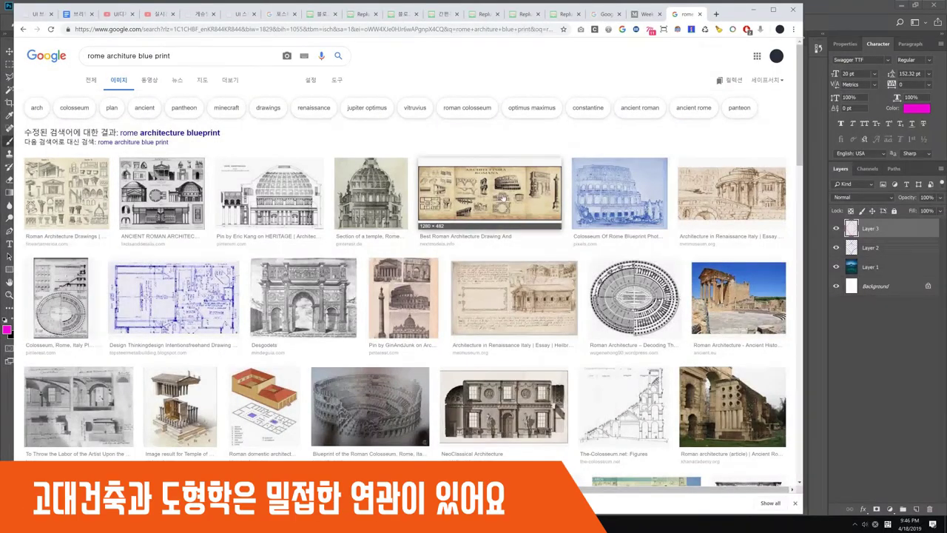
# Find the Pantheon ground plan among the Roman architecture blueprint image results and copy the image.
pyautogui.scroll(-3, 409, 234)
pyautogui.scroll(-2, 409, 234)
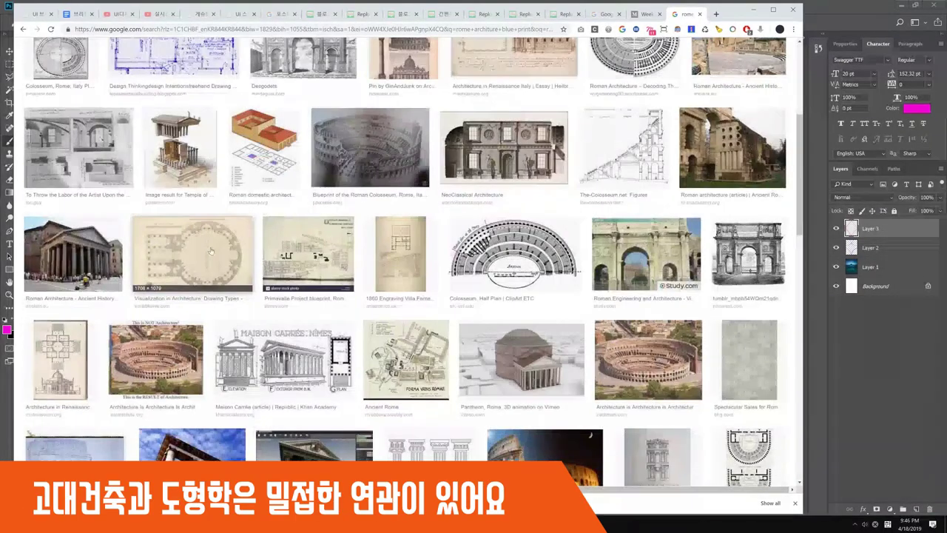
pyautogui.click(191, 255)
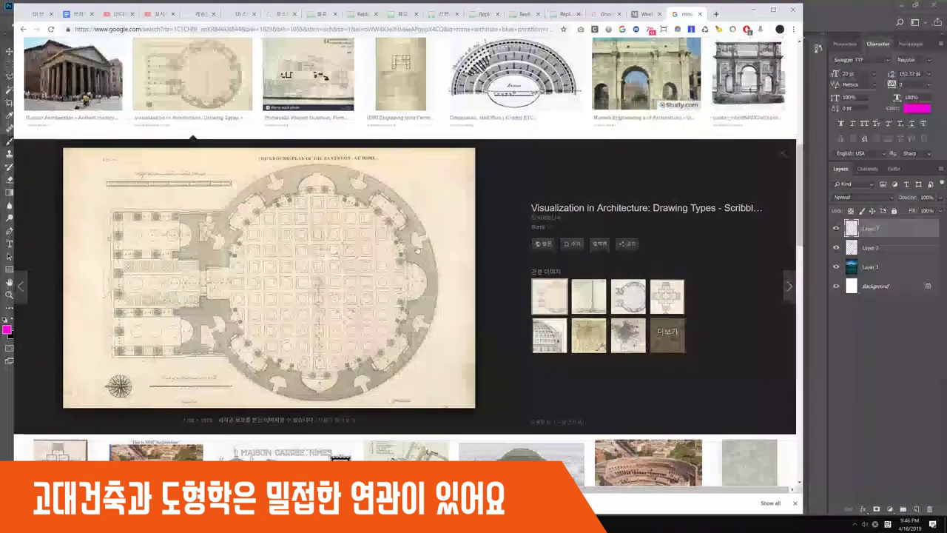
pyautogui.rightClick(391, 236)
pyautogui.click(428, 322)
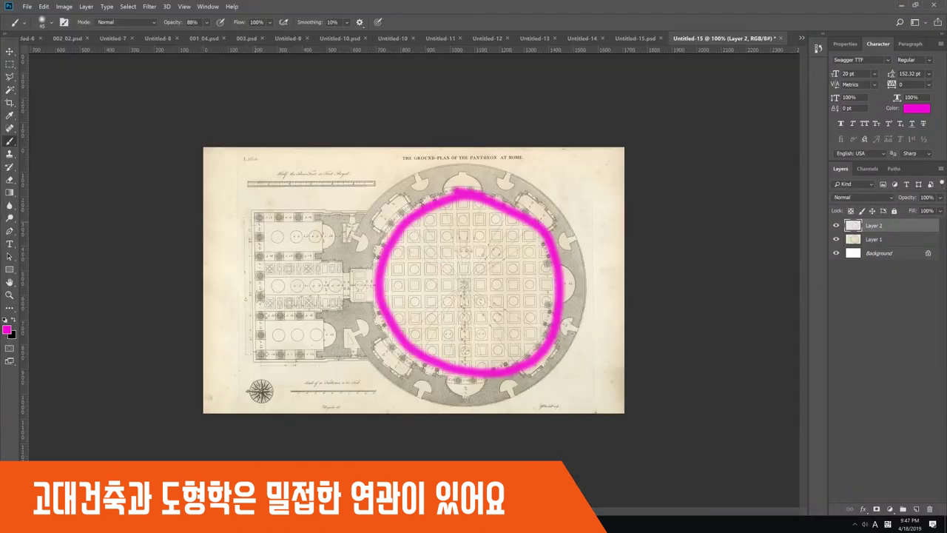
# Brush a red rectangle around the portico on the Pantheon plan and reduce the brush size to 25.
pyautogui.press('m')
pyautogui.moveTo(355, 218)
pyautogui.mouseDown()
pyautogui.moveTo(259, 219)
pyautogui.moveTo(261, 344)
pyautogui.moveTo(357, 343)
pyautogui.moveTo(359, 213)
pyautogui.moveTo(314, 246)
pyautogui.moveTo(330, 226)
pyautogui.mouseUp()
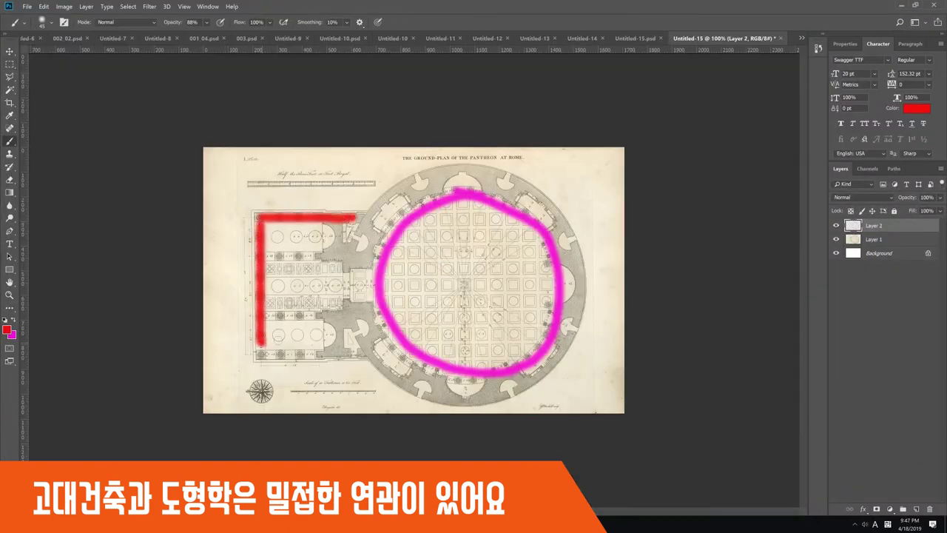
pyautogui.press('[')
pyautogui.press('[')
# Try marking small red circles and a horizontal line inside the portico, and undo them.
pyautogui.moveTo(330, 325)
pyautogui.mouseDown()
pyautogui.moveTo(312, 339)
pyautogui.moveTo(331, 327)
pyautogui.mouseUp()
pyautogui.moveTo(265, 324); pyautogui.dragTo(303, 324)
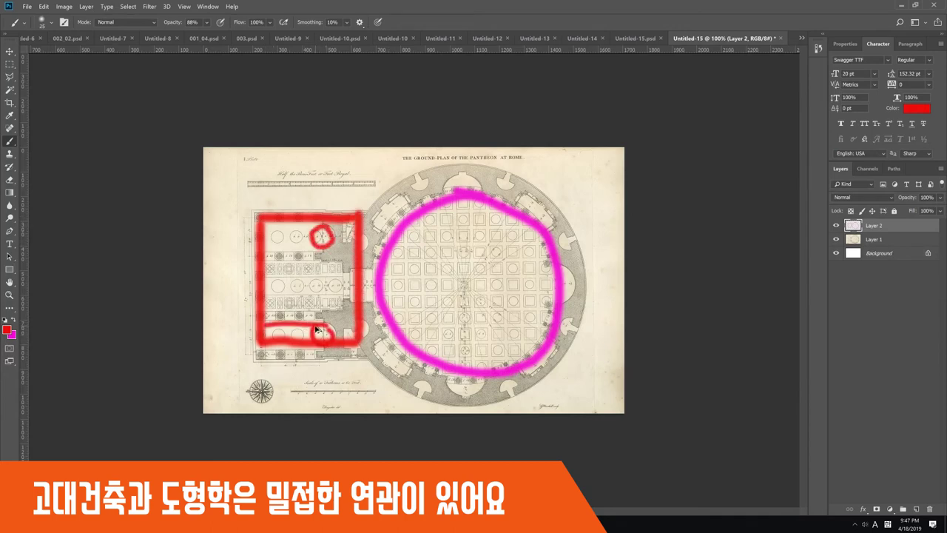
pyautogui.hotkey('ctrl', 'z')
pyautogui.hotkey('ctrl', 'z')
pyautogui.hotkey('ctrl', 'z')
# Brush a straight red horizontal axis through the whole plan and a vertical axis through the rotunda's centre, redrawing the vertical one once.
pyautogui.moveTo(254, 284); pyautogui.dragTo(592, 284)
pyautogui.moveTo(456, 140); pyautogui.dragTo(456, 414)
pyautogui.hotkey('ctrl', 'z')
pyautogui.moveTo(461, 144); pyautogui.dragTo(466, 444)
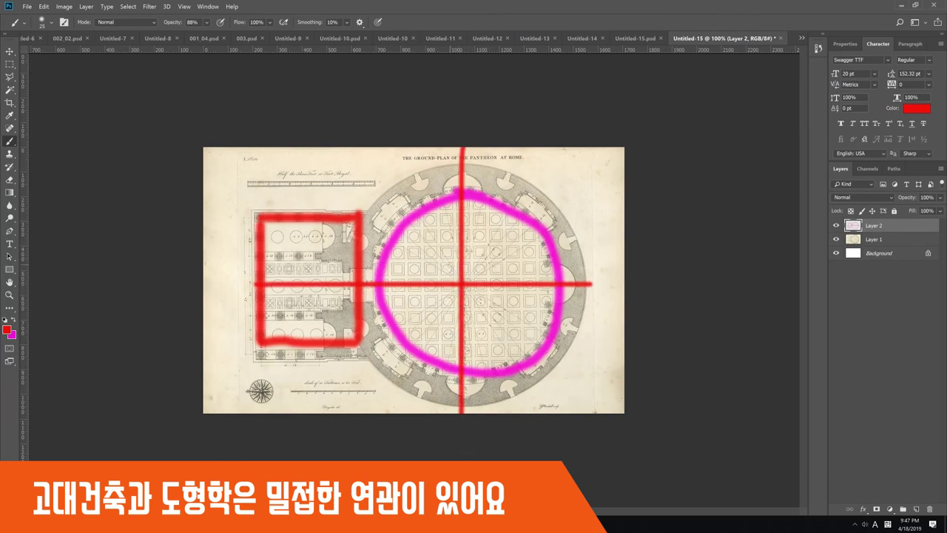
# Brush a small red mark near the rotunda's centre, undoing the first attempt and redrawing it.
pyautogui.moveTo(436, 260)
pyautogui.mouseDown()
pyautogui.moveTo(437, 307)
pyautogui.moveTo(482, 259)
pyautogui.moveTo(492, 310)
pyautogui.moveTo(437, 307)
pyautogui.mouseUp()
pyautogui.hotkey('ctrl', 'z')
pyautogui.hotkey('ctrl', 'alt', 'z')
pyautogui.hotkey('ctrl', 'alt', 'z')
pyautogui.moveTo(441, 260); pyautogui.dragTo(439, 307)
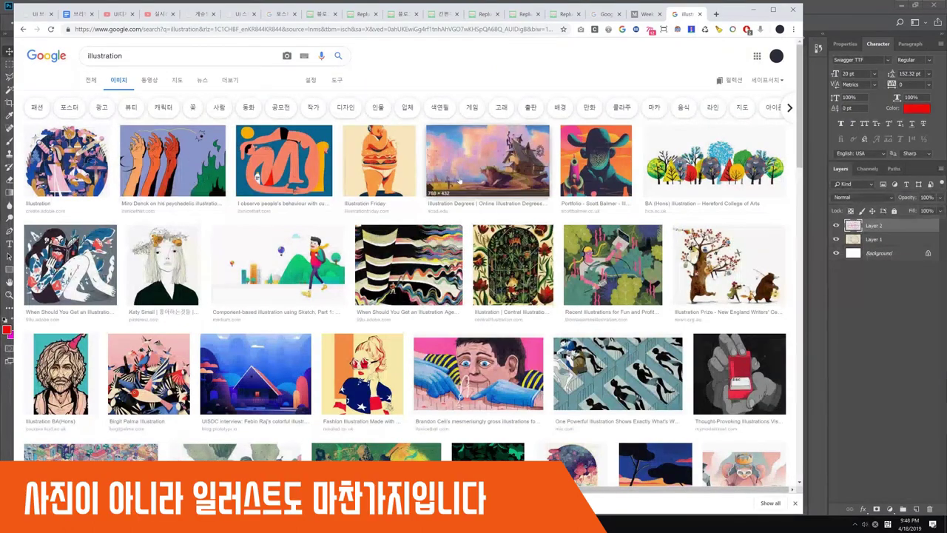
# Find the arched garden illustration in the web image results and bring it into a document.
pyautogui.scroll(-2, 460, 179)
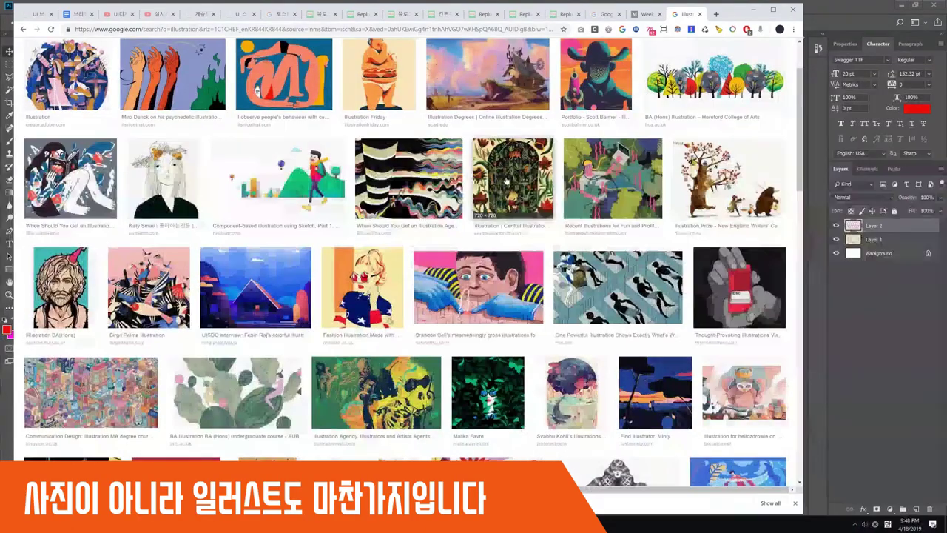
pyautogui.moveTo(506, 180); pyautogui.dragTo(489, 158)
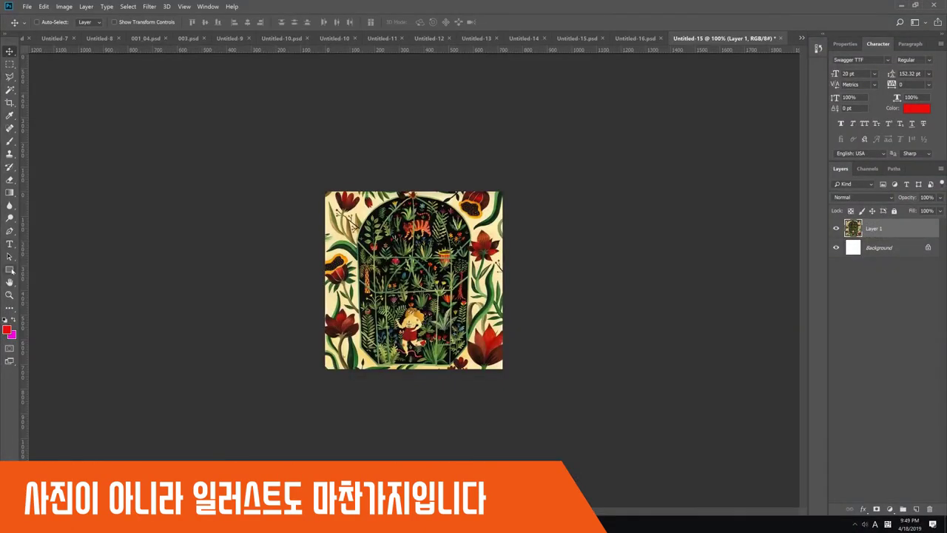
# Draw a red rectangle about 431 by 467 px over the arch's lower body and a circle about 410 px wide over its rounded top.
pyautogui.press('u')
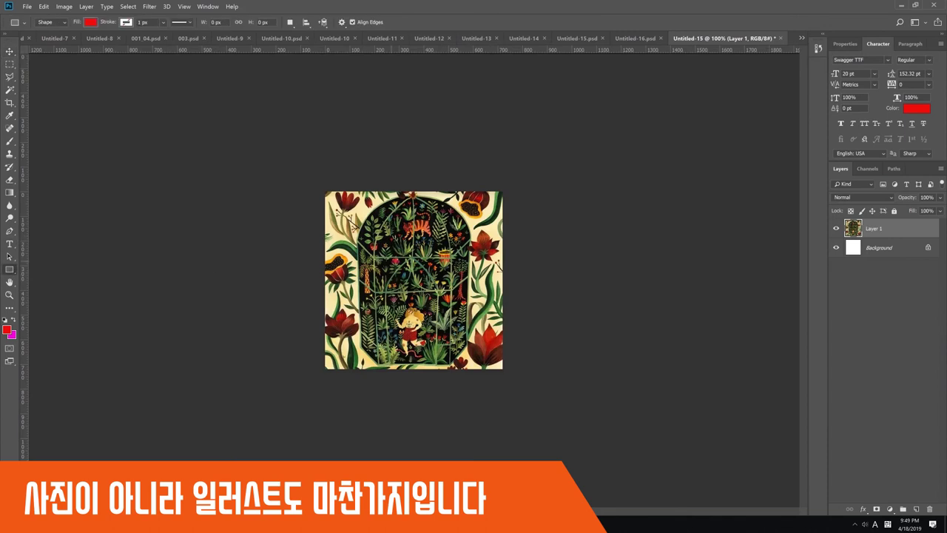
pyautogui.moveTo(359, 248); pyautogui.dragTo(467, 364)
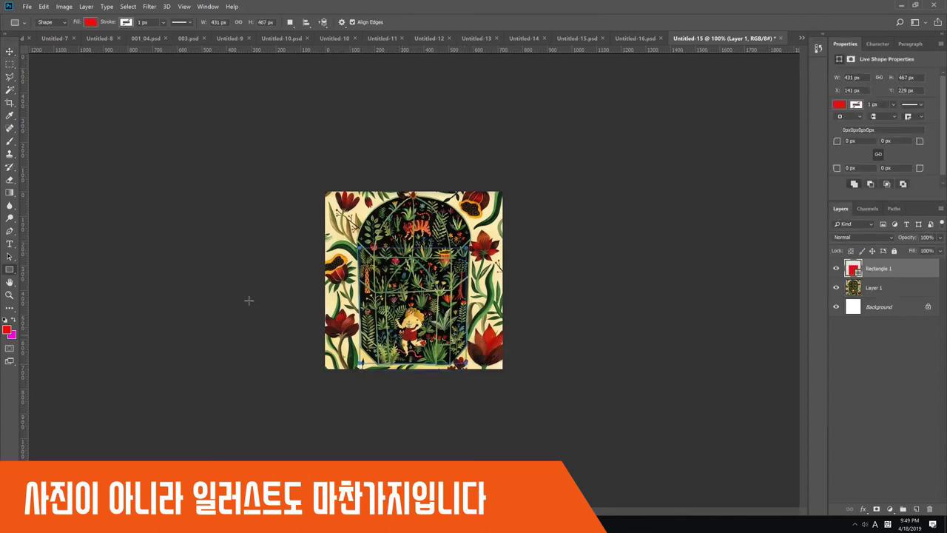
pyautogui.rightClick(9, 272)
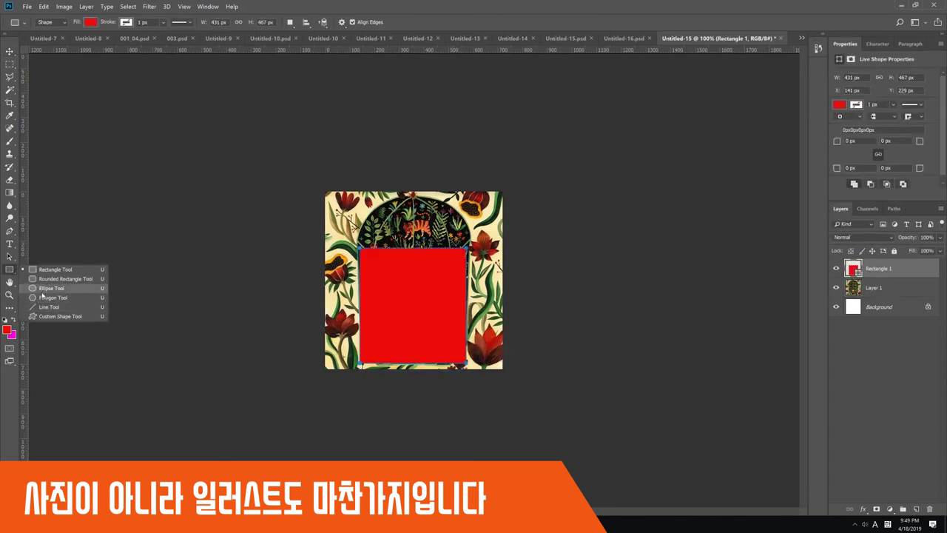
pyautogui.click(43, 292)
pyautogui.moveTo(416, 237); pyautogui.dragTo(464, 288)
pyautogui.press('v')
pyautogui.moveTo(428, 238); pyautogui.dragTo(429, 255)
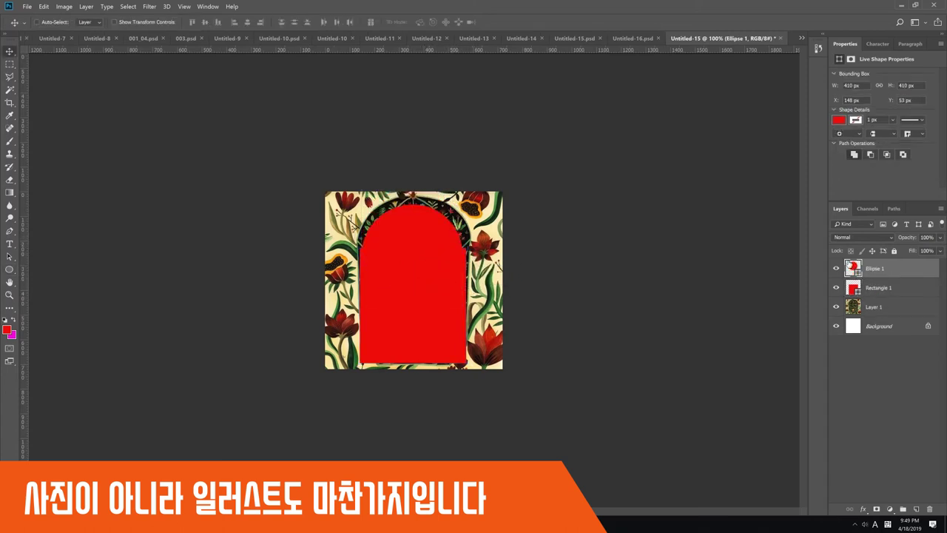
# Recolor the circle blue and set both the circle and the rectangle to 50% opacity.
pyautogui.doubleClick(853, 268)
pyautogui.moveTo(614, 430); pyautogui.dragTo(614, 420)
pyautogui.press('Return')
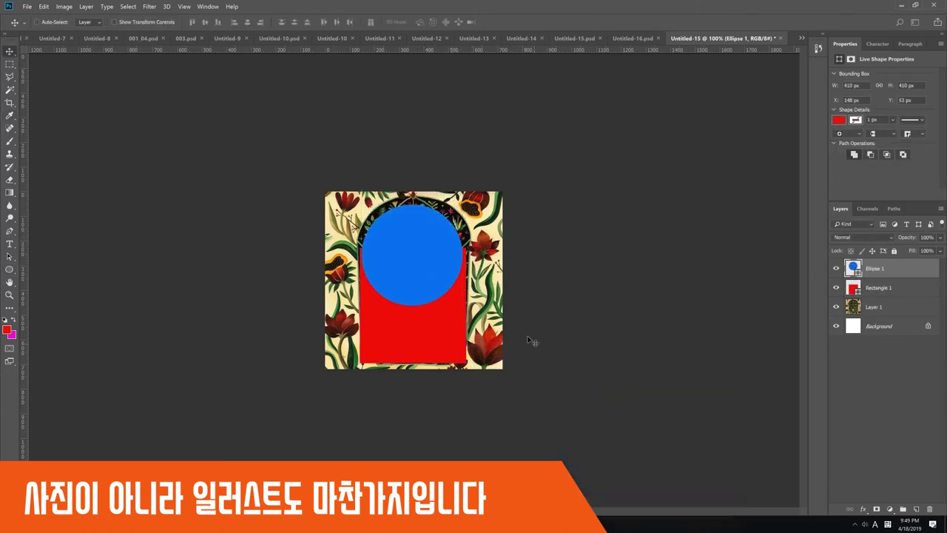
pyautogui.keyDown('shift'); pyautogui.click(878, 287); pyautogui.keyUp('shift')
pyautogui.press('5')
pyautogui.moveTo(507, 265); pyautogui.dragTo(511, 276)
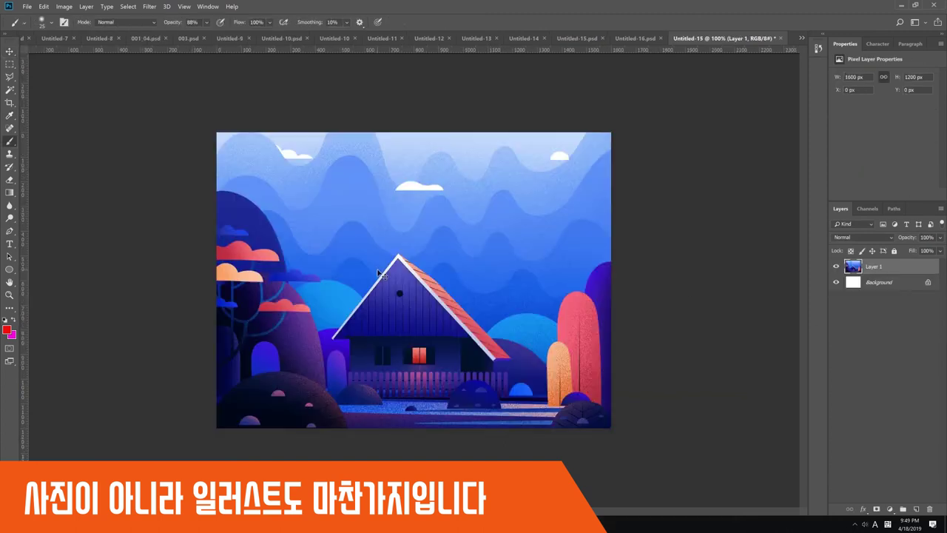
# On a new layer, brush a white triangle that follows the house's roof lines down to the ground, going over it twice.
pyautogui.hotkey('ctrl', 'shift', 'alt', 'n')
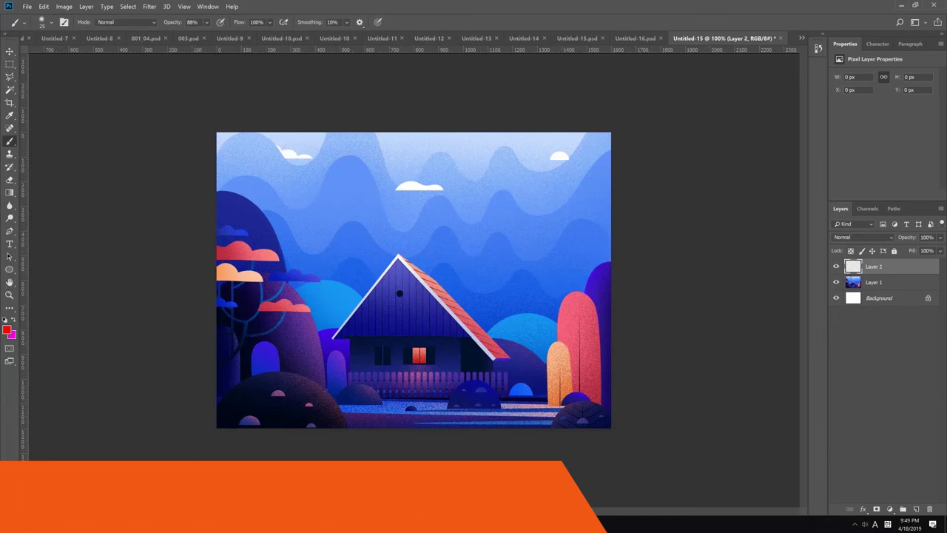
pyautogui.press('d')
pyautogui.press('x')
pyautogui.click(398, 249)
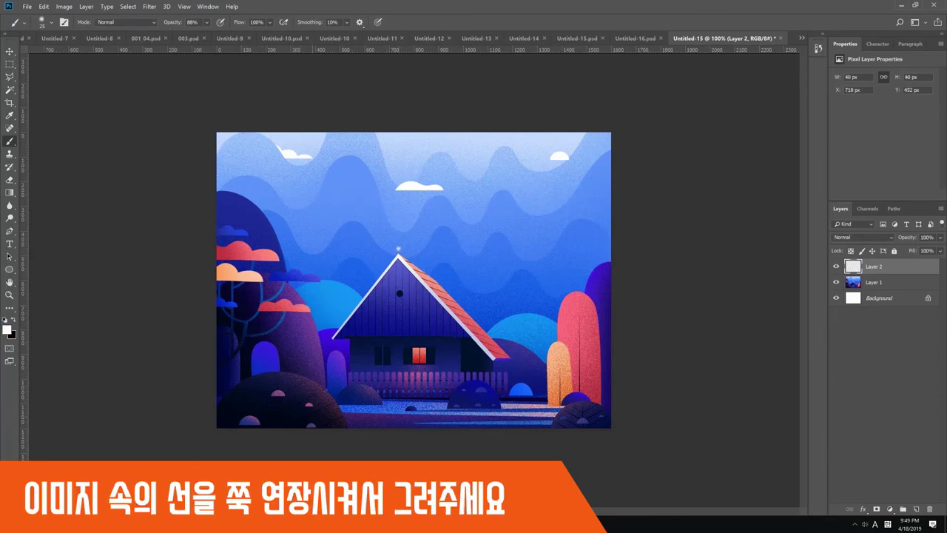
pyautogui.keyDown('shift'); pyautogui.click(268, 407); pyautogui.keyUp('shift')
pyautogui.keyDown('shift'); pyautogui.click(563, 412); pyautogui.keyUp('shift')
pyautogui.keyDown('shift'); pyautogui.click(398, 252); pyautogui.keyUp('shift')
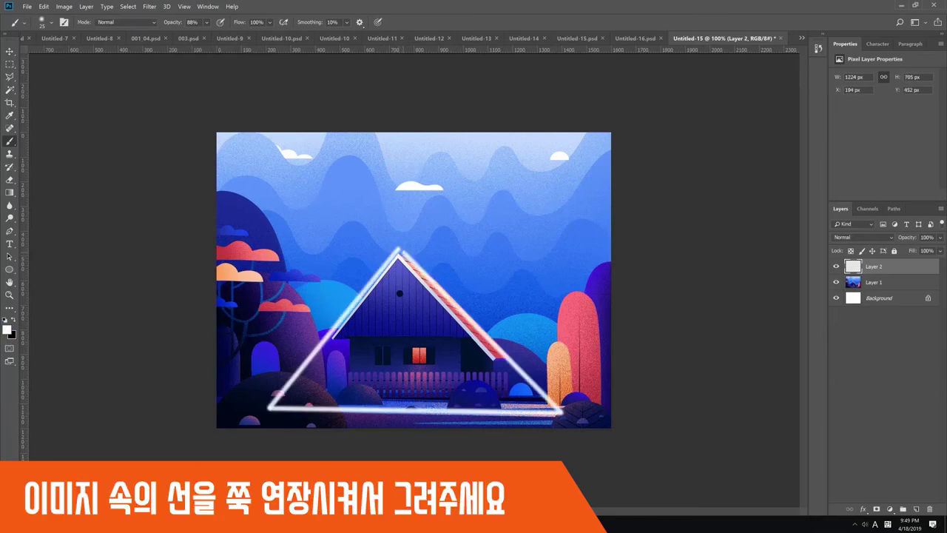
pyautogui.keyDown('shift'); pyautogui.click(254, 419); pyautogui.keyUp('shift')
pyautogui.keyDown('shift'); pyautogui.click(561, 407); pyautogui.keyUp('shift')
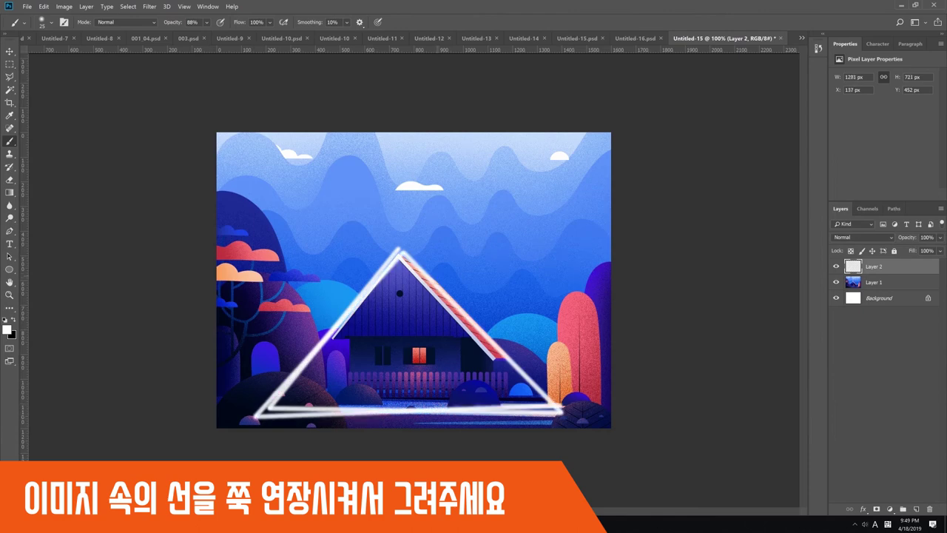
pyautogui.keyDown('shift'); pyautogui.click(403, 255); pyautogui.keyUp('shift')
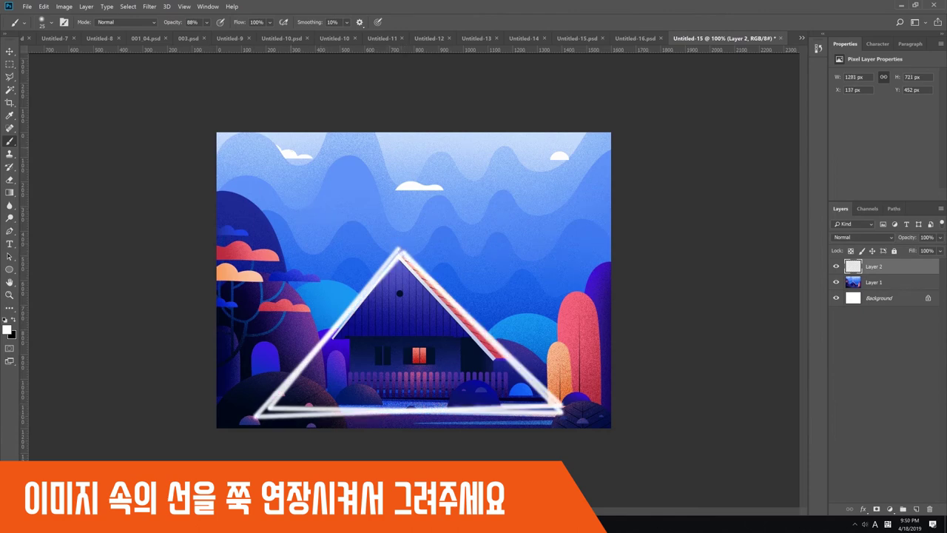
# Extend both roof lines in white up to the image's upper edge and add diagonals parallel to the roof slopes across its right side.
pyautogui.keyDown('shift'); pyautogui.click(286, 131); pyautogui.keyUp('shift')
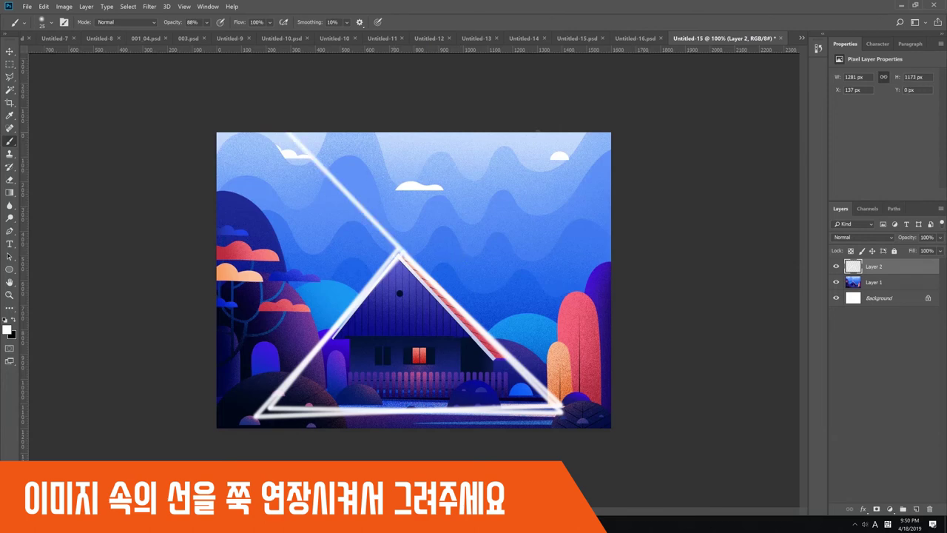
pyautogui.keyDown('shift'); pyautogui.click(527, 134); pyautogui.keyUp('shift')
pyautogui.hotkey('ctrl', 'z')
pyautogui.moveTo(395, 254)
pyautogui.mouseDown()
pyautogui.moveTo(509, 132)
pyautogui.moveTo(504, 111)
pyautogui.mouseUp()
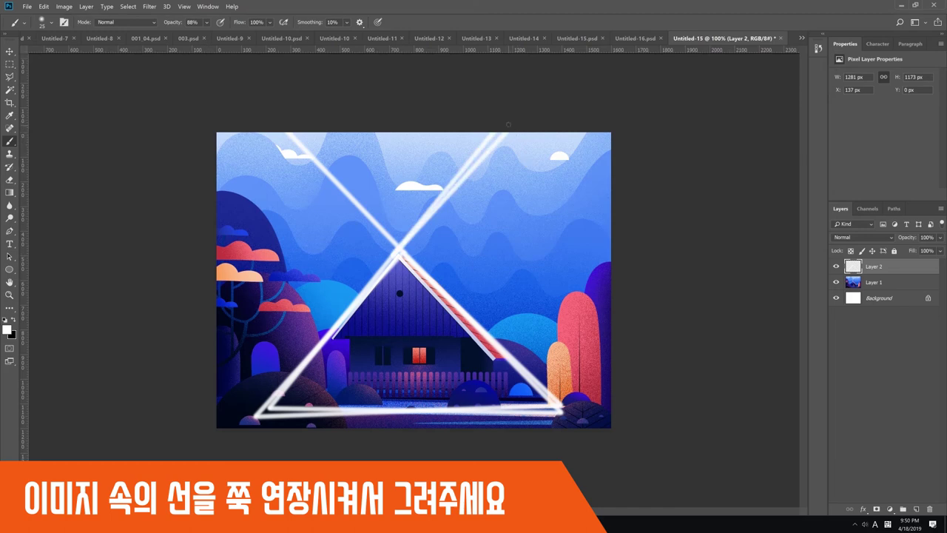
pyautogui.keyDown('shift'); pyautogui.click(620, 243); pyautogui.keyUp('shift')
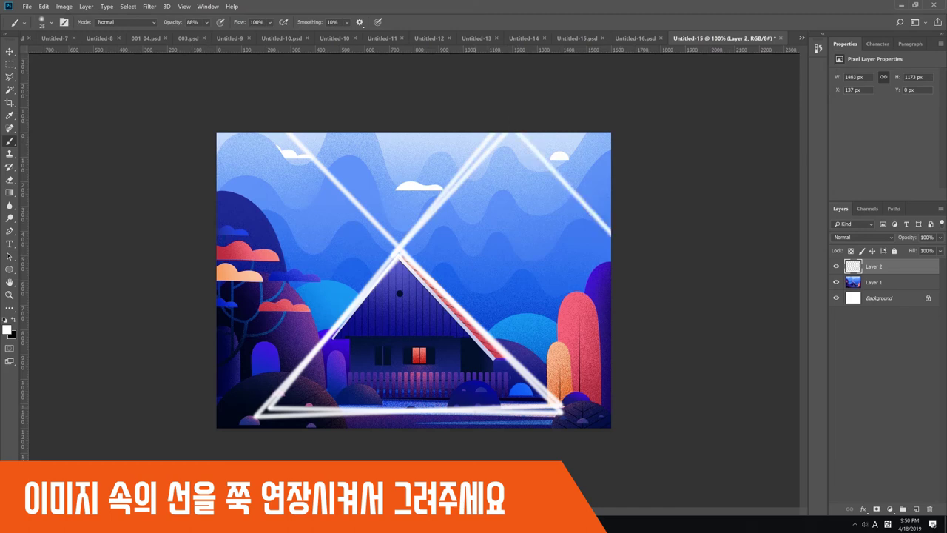
pyautogui.keyDown('shift'); pyautogui.click(447, 438); pyautogui.keyUp('shift')
pyautogui.moveTo(621, 239); pyautogui.dragTo(446, 438)
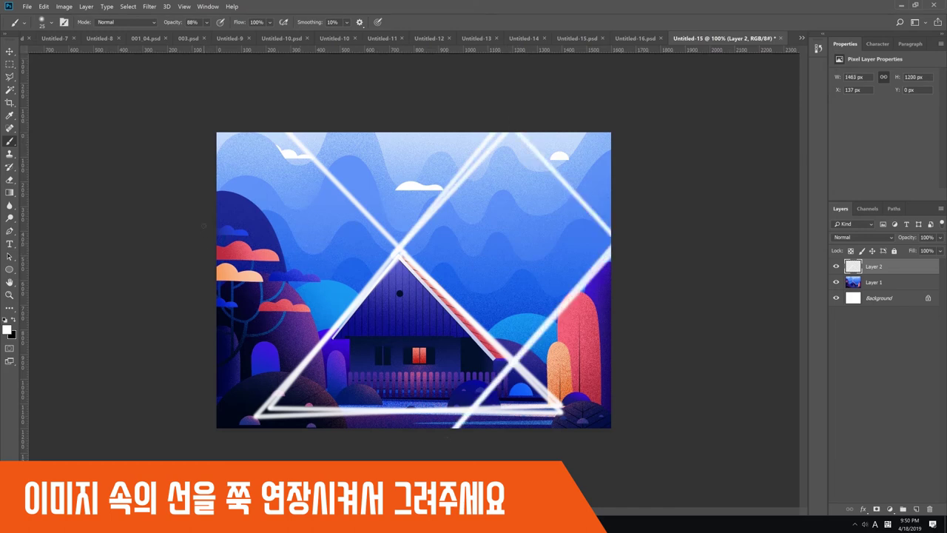
# Brush matching white diagonals across the illustration's left side, parallel to the roof slopes, and go over the lines again.
pyautogui.keyDown('shift'); pyautogui.click(211, 190); pyautogui.keyUp('shift')
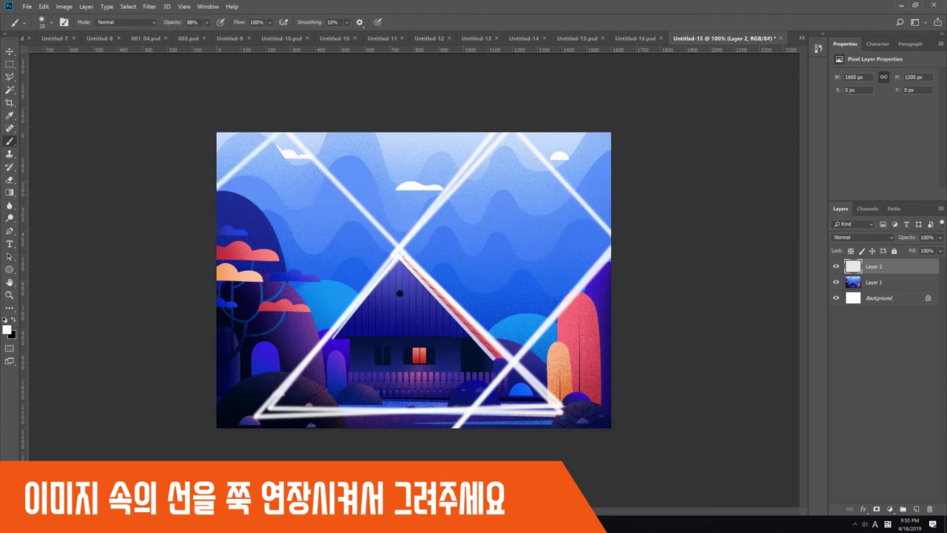
pyautogui.keyDown('shift'); pyautogui.click(392, 414); pyautogui.keyUp('shift')
pyautogui.hotkey('ctrl', 'z')
pyautogui.click(399, 426)
pyautogui.keyDown('shift'); pyautogui.click(202, 188); pyautogui.keyUp('shift')
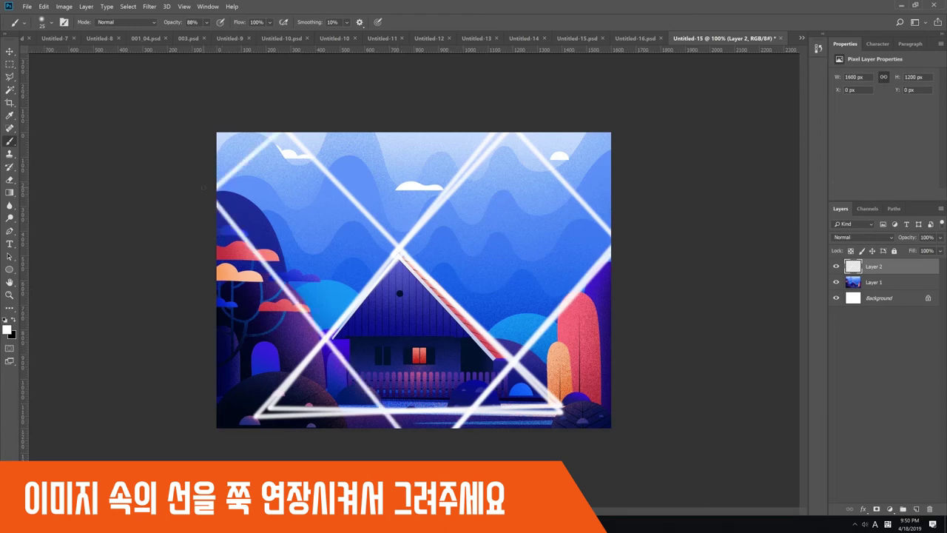
pyautogui.keyDown('shift'); pyautogui.click(411, 438); pyautogui.keyUp('shift')
pyautogui.keyDown('shift'); pyautogui.click(212, 215); pyautogui.keyUp('shift')
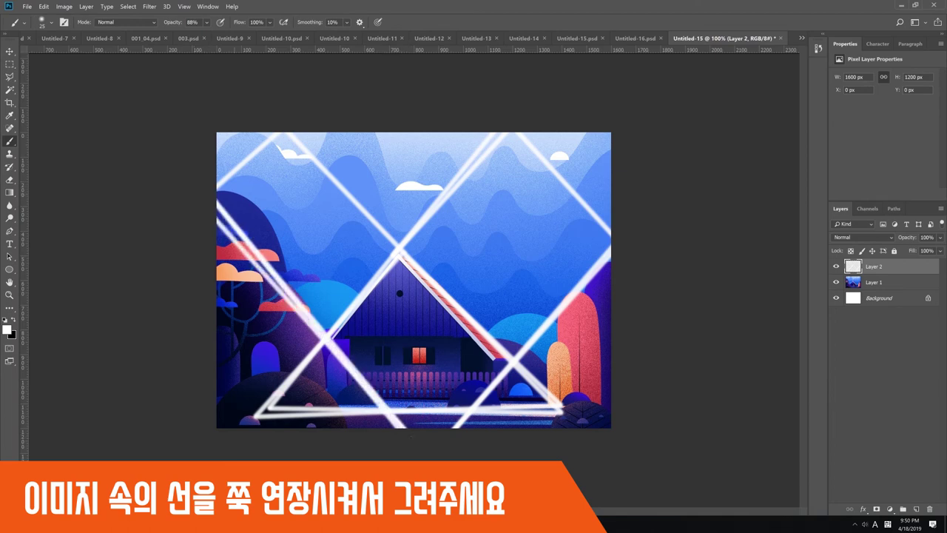
pyautogui.click(297, 123)
pyautogui.keyDown('shift'); pyautogui.click(207, 189); pyautogui.keyUp('shift')
pyautogui.keyDown('shift'); pyautogui.click(570, 417); pyautogui.keyUp('shift')
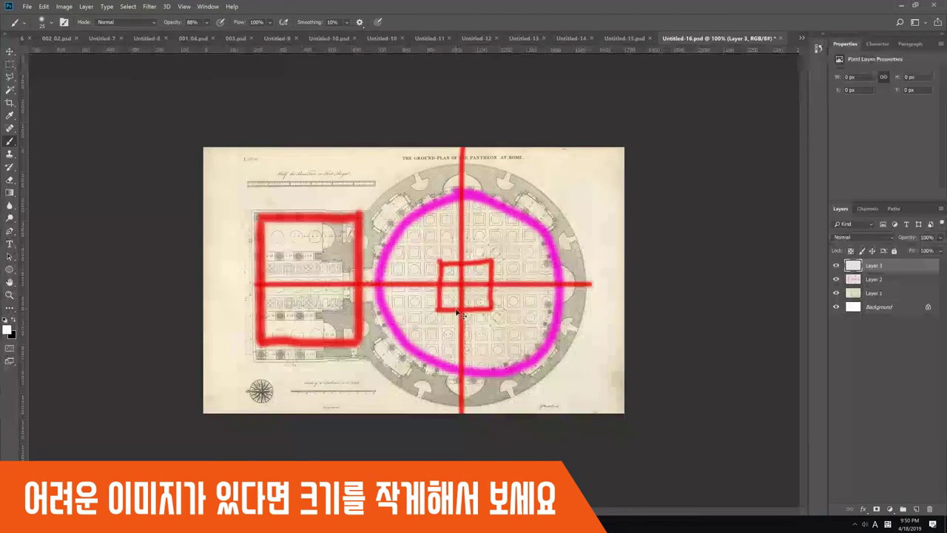
# Examine the Pantheon plan's marked circle and squares at thumbnail size, down to 6.25% zoom.
pyautogui.hotkey('ctrl', '-')
pyautogui.hotkey('ctrl', '-')
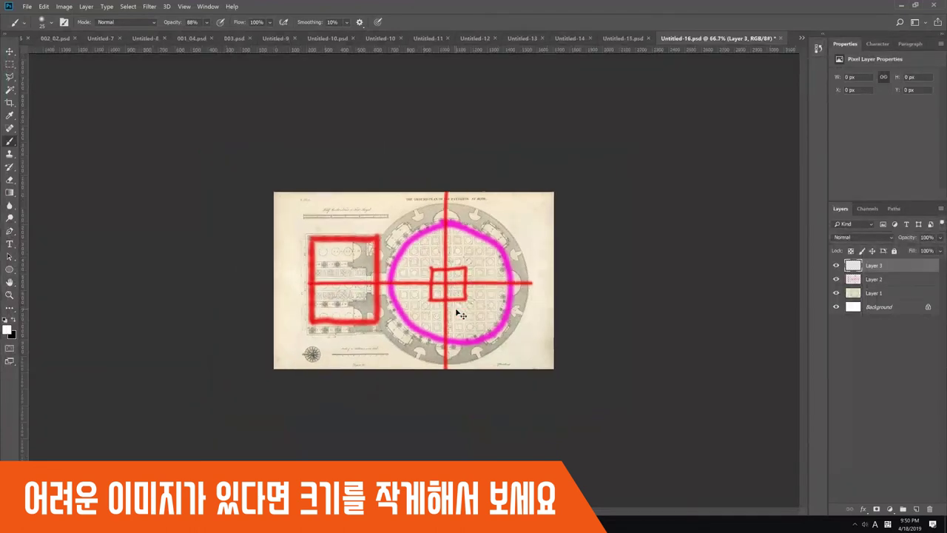
pyautogui.hotkey('ctrl', '-')
pyautogui.hotkey('ctrl', '-')
pyautogui.hotkey('ctrl', '-')
pyautogui.hotkey('ctrl', '-')
pyautogui.hotkey('ctrl', '-')
pyautogui.hotkey('ctrl', '-')
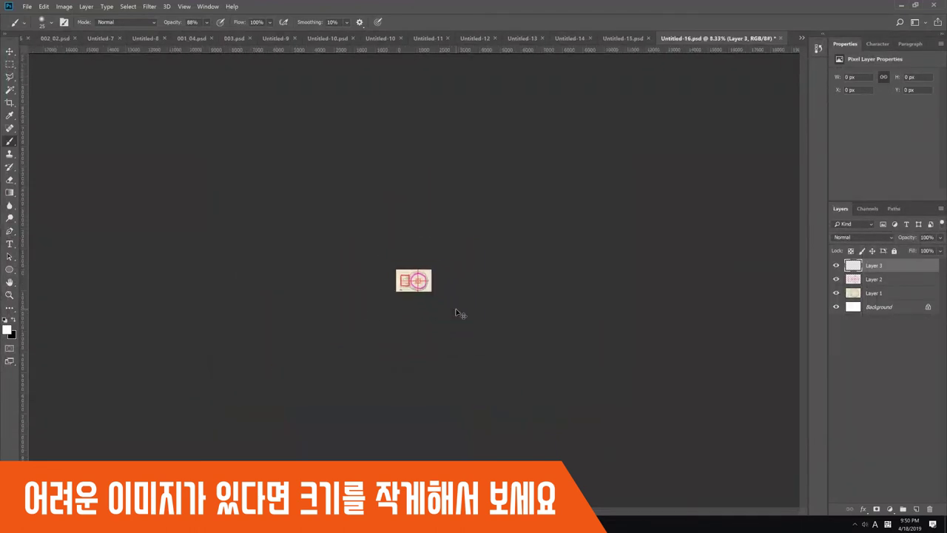
pyautogui.hotkey('ctrl', '-')
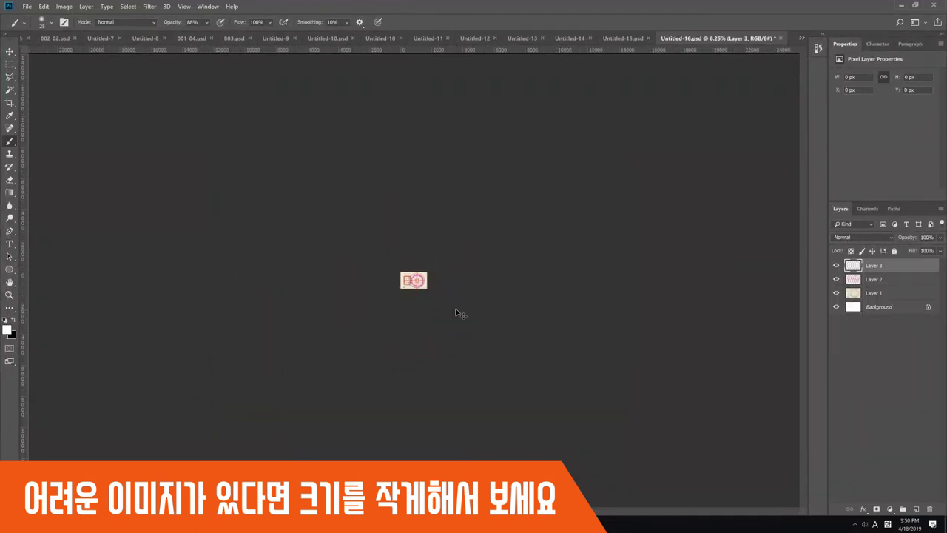
pyautogui.hotkey('ctrl', '+')
pyautogui.hotkey('ctrl', '+')
pyautogui.hotkey('ctrl', '+')
pyautogui.hotkey('ctrl', '+')
pyautogui.hotkey('ctrl', '+')
pyautogui.hotkey('ctrl', '+')
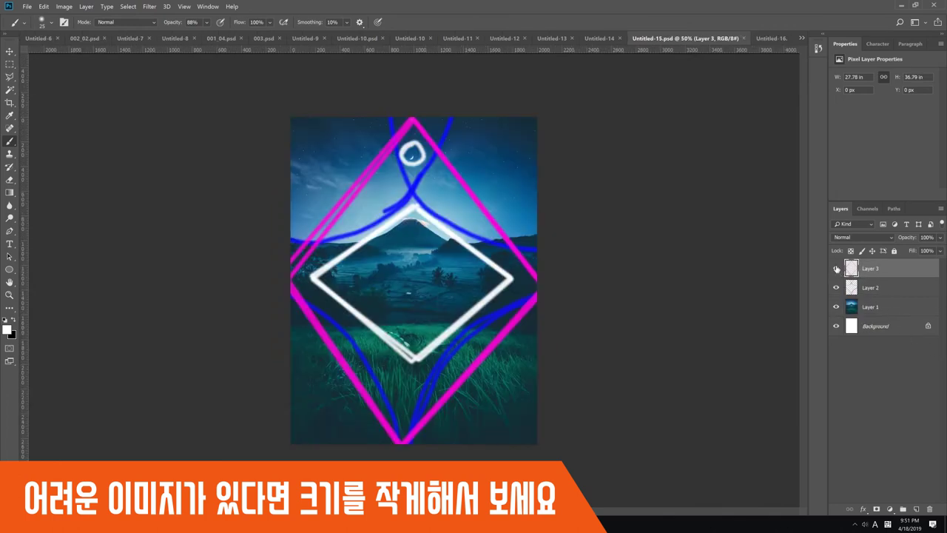
# In the mountain landscape document, hide the guide drawings on Layer 3 and Layer 2 and shrink the photo to thumbnail size.
pyautogui.moveTo(836, 268); pyautogui.dragTo(837, 290)
pyautogui.hotkey('ctrl', '-')
pyautogui.hotkey('ctrl', '-')
pyautogui.hotkey('ctrl', '-')
pyautogui.hotkey('ctrl', '-')
pyautogui.hotkey('ctrl', '-')
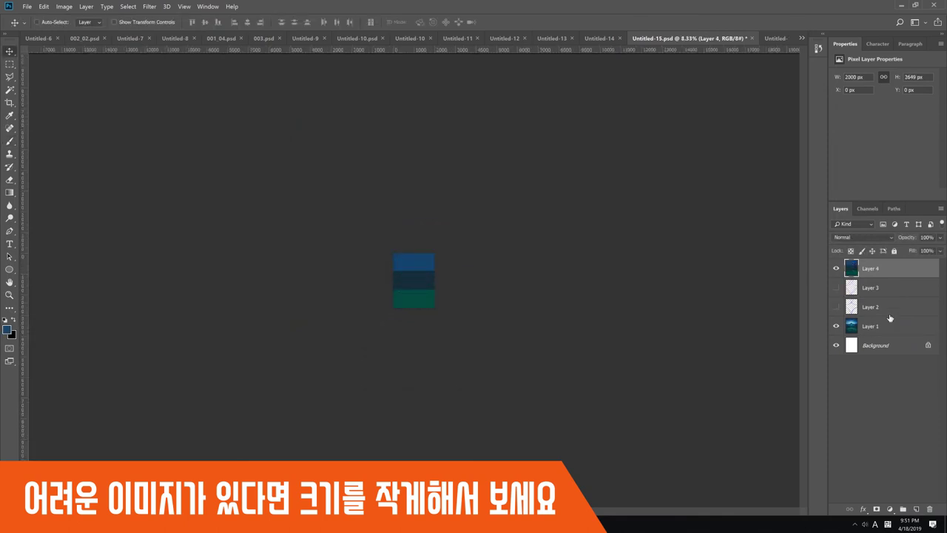
# Toggle the visibility of Layer 4 to compare its three colour bands with the landscape photo underneath.
pyautogui.click(834, 269)
pyautogui.click(834, 270)
pyautogui.click(834, 269)
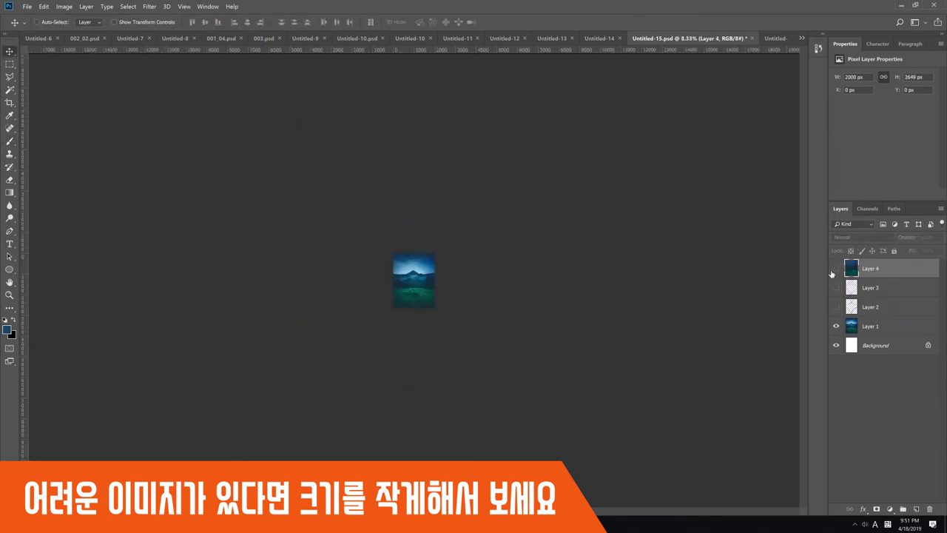
pyautogui.click(833, 270)
# Draw a circle about 1694 px wide in the middle of the colour bands, colour it ffffff and set its opacity to 50%.
pyautogui.click(10, 269)
pyautogui.moveTo(417, 284); pyautogui.dragTo(431, 300)
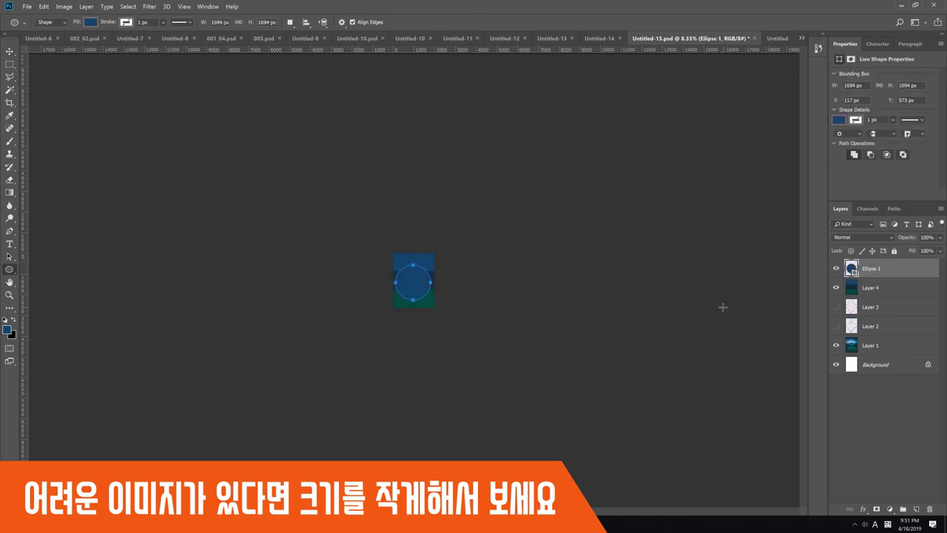
pyautogui.press('v')
pyautogui.doubleClick(852, 268)
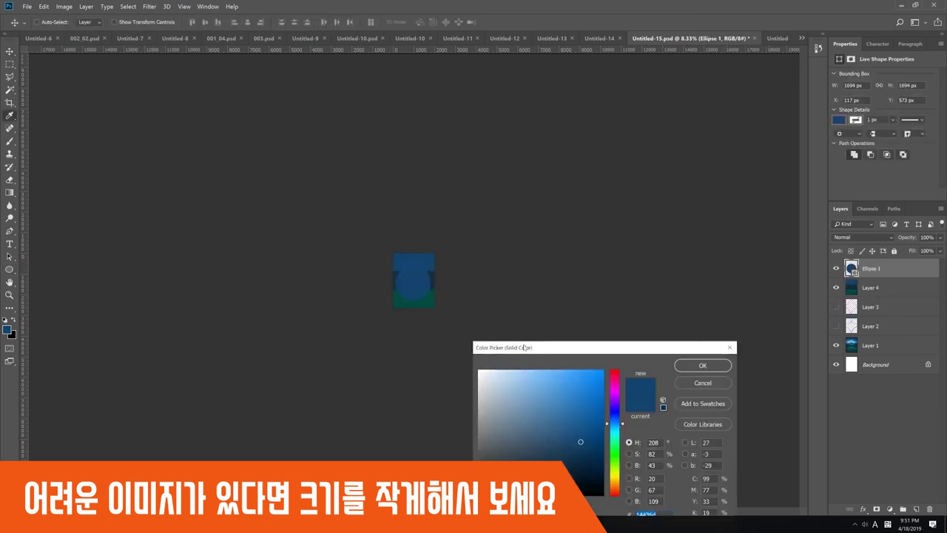
pyautogui.write('ffffff')
pyautogui.press('Return')
pyautogui.press('5')
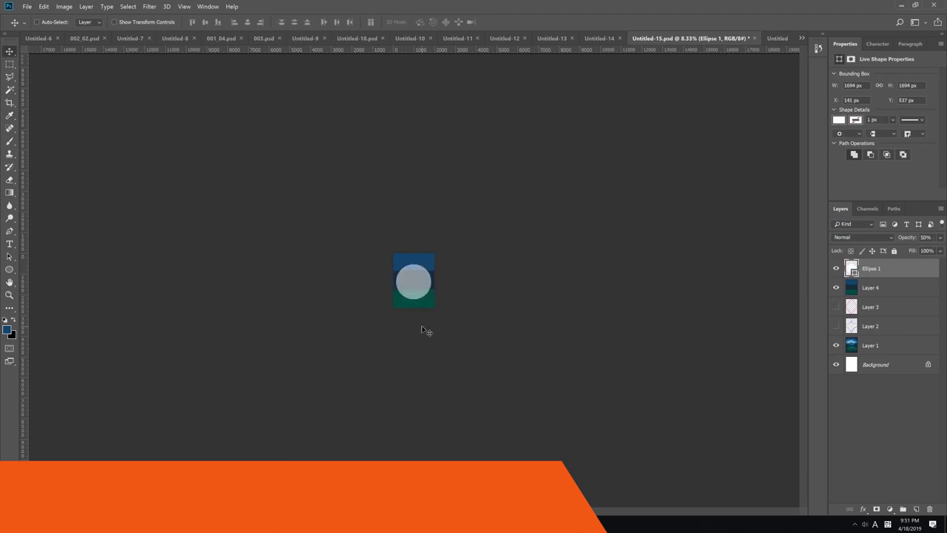
# Group the white circle with the colour-band layer and toggle the group's visibility to compare it with the landscape.
pyautogui.keyDown('shift'); pyautogui.click(862, 292); pyautogui.keyUp('shift')
pyautogui.hotkey('ctrl', 'g')
pyautogui.click(837, 264)
pyautogui.click(837, 265)
pyautogui.click(837, 264)
pyautogui.click(837, 264)
pyautogui.click(837, 264)
pyautogui.click(837, 264)
# Switch to the coffee mug photo in Untitled-14 and shrink it to 8.33% with its guide layers hidden.
pyautogui.hotkey('ctrl', 'shift', 'Tab')
pyautogui.hotkey('ctrl', '-')
pyautogui.hotkey('ctrl', '-')
pyautogui.hotkey('ctrl', '-')
pyautogui.hotkey('ctrl', '-')
pyautogui.hotkey('ctrl', '-')
pyautogui.hotkey('ctrl', '-')
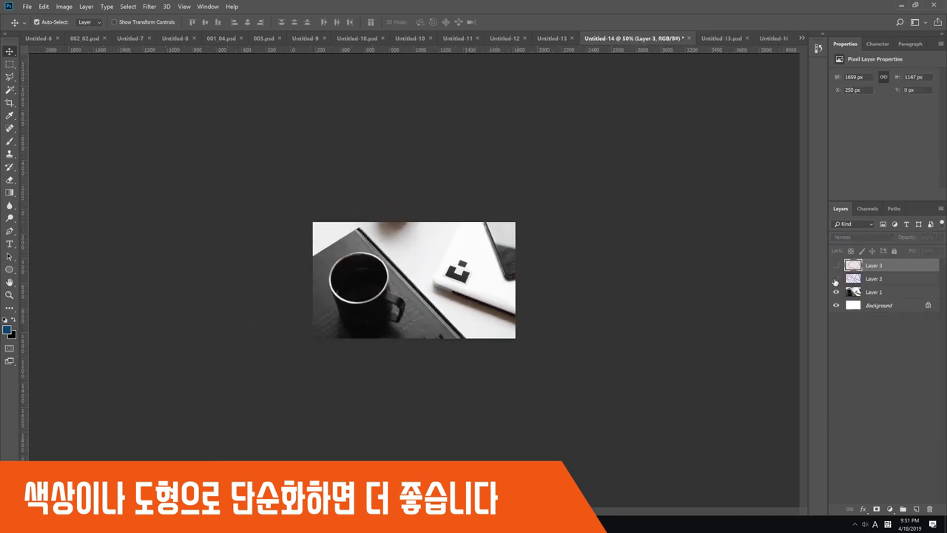
# Simplify the mug photo on a new layer by filling the dark diagonal half black against white, and clear the selection.
pyautogui.press('l')
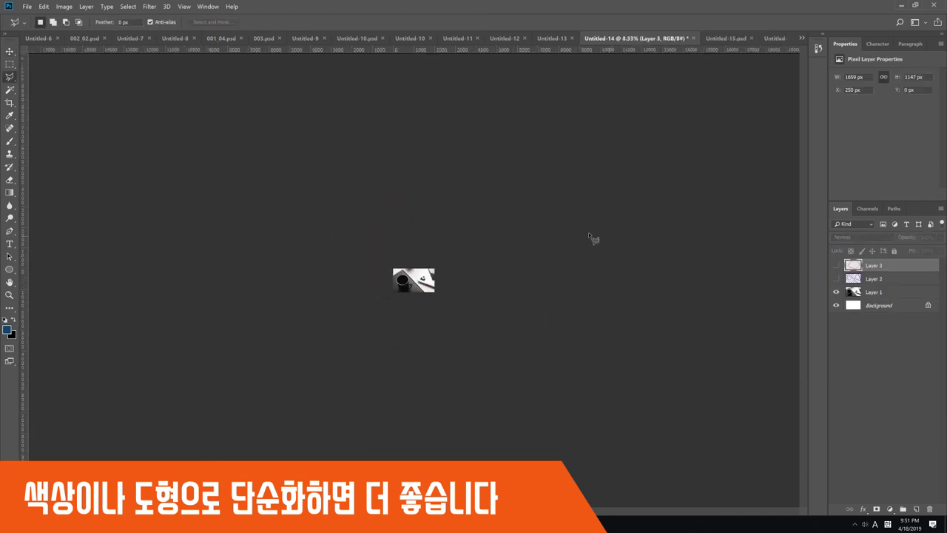
pyautogui.moveTo(397, 268)
pyautogui.mouseDown()
pyautogui.moveTo(416, 296)
pyautogui.moveTo(436, 302)
pyautogui.moveTo(412, 284)
pyautogui.mouseUp()
pyautogui.press('b')
pyautogui.keyDown('alt'); pyautogui.click(413, 285); pyautogui.keyUp('alt')
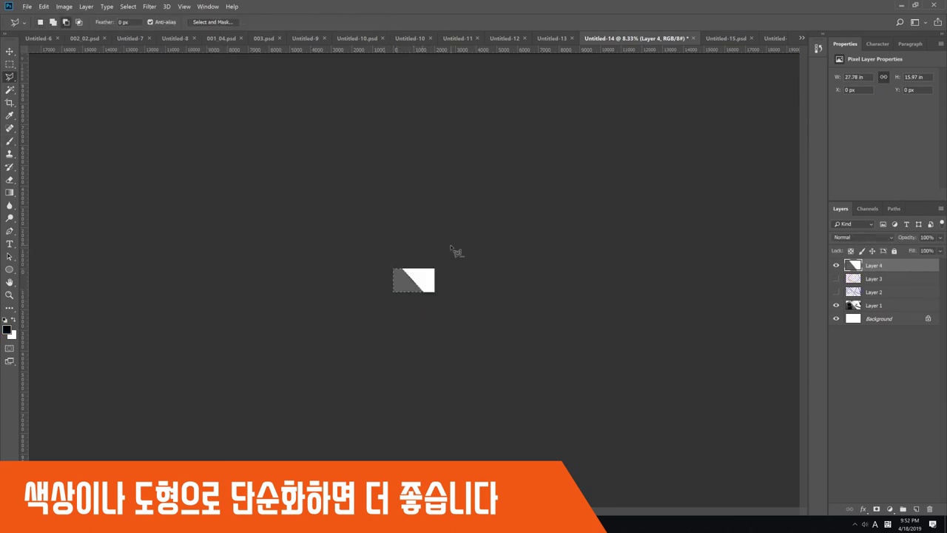
pyautogui.hotkey('alt', 'Delete')
pyautogui.press('v')
pyautogui.hotkey('ctrl', 'd')
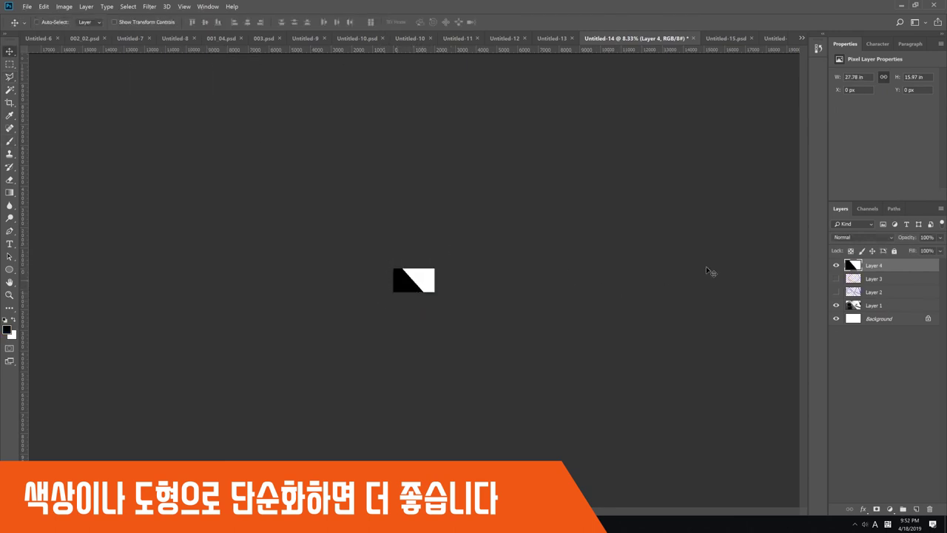
# Toggle the visibility of the black-and-white layer to compare the simplified shapes with the mug photo.
pyautogui.click(838, 266)
pyautogui.click(837, 266)
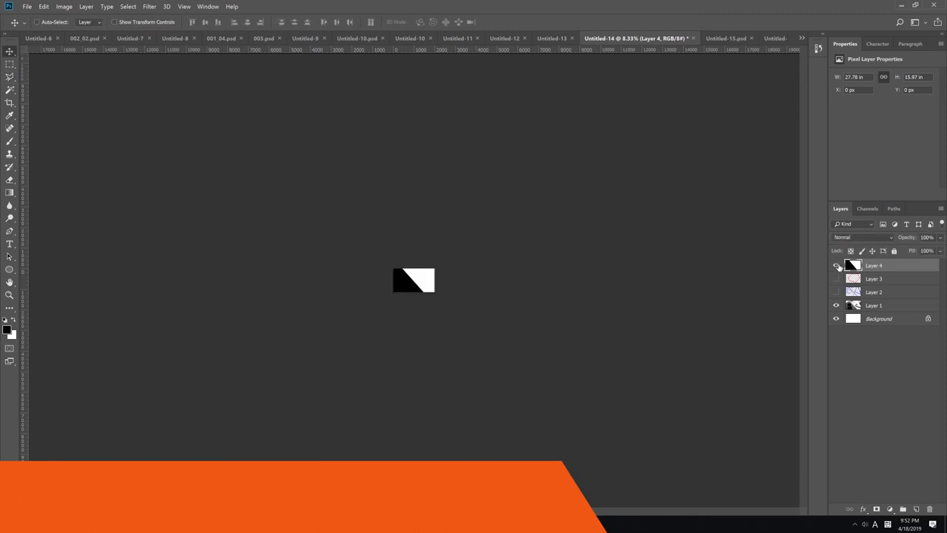
pyautogui.click(838, 267)
pyautogui.click(837, 266)
pyautogui.click(839, 267)
pyautogui.click(839, 267)
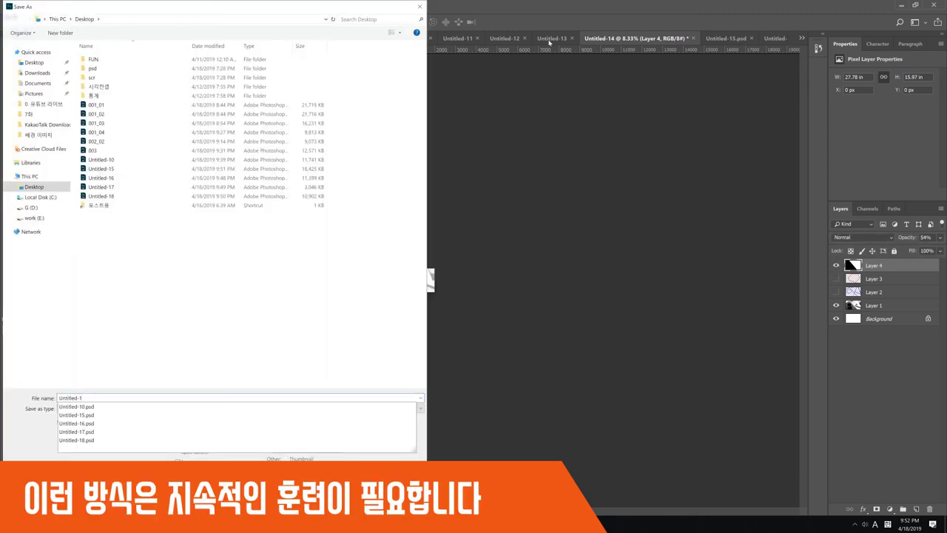
# Save the mug document as Untitled-20 and close it.
pyautogui.press('BackSpace')
pyautogui.write('20')
pyautogui.press('Return')
pyautogui.hotkey('ctrl', 'w')
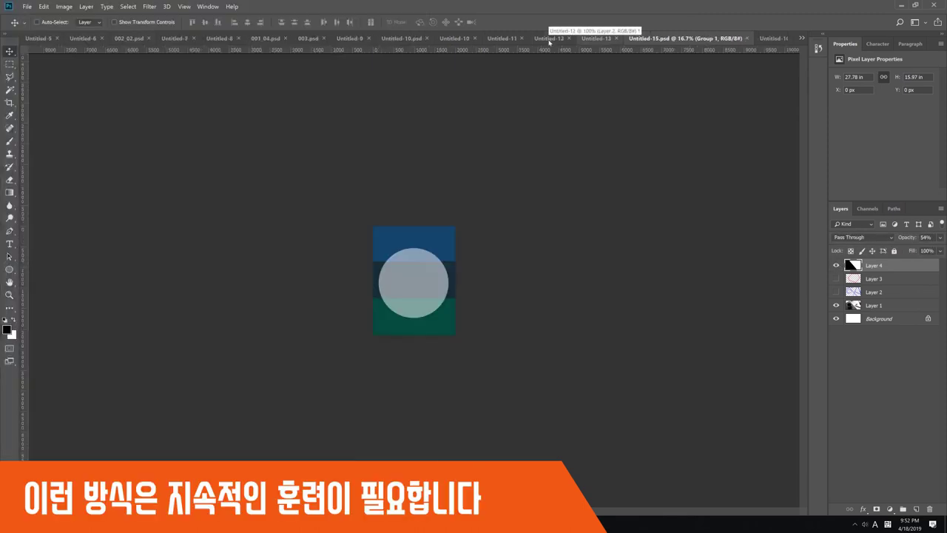
# In Untitled-13, hide the blue guide drawing on Layer 2 and select the cave photo's layer.
pyautogui.click(589, 38)
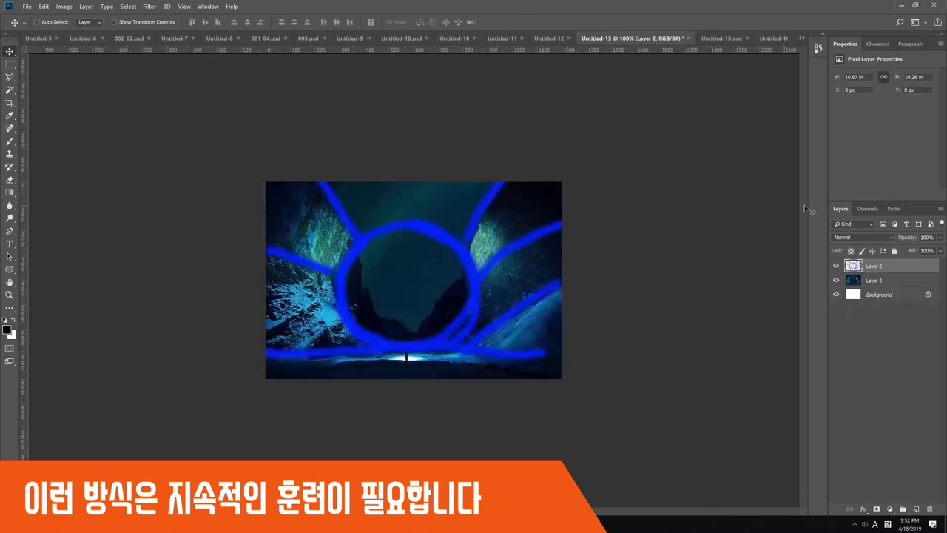
pyautogui.click(836, 267)
pyautogui.click(855, 282)
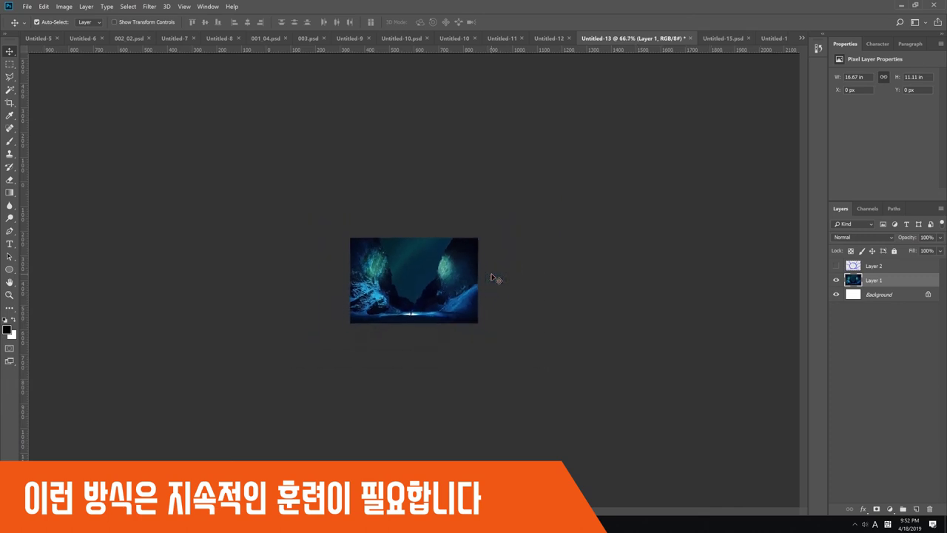
pyautogui.click(9, 269)
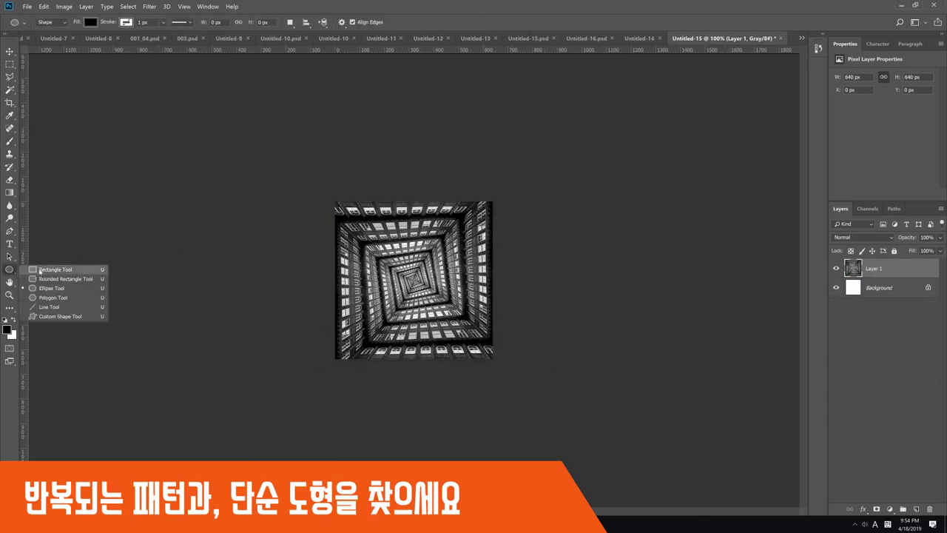
# Draw an unfilled rectangle with a red stroke around the courtyard photo's outer frame and rotate it about -2.9°.
pyautogui.rightClick(10, 268)
pyautogui.click(64, 271)
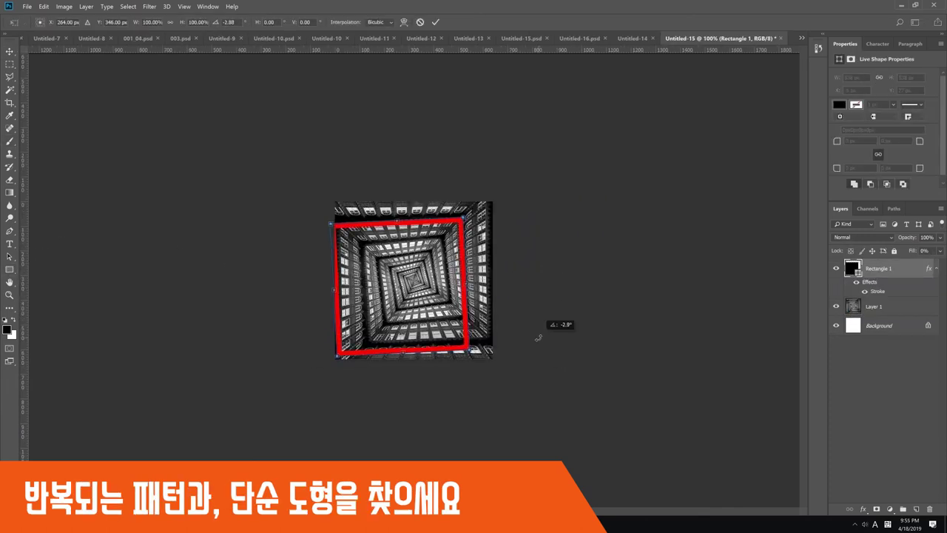
pyautogui.press('Return')
# Duplicate the red rectangle onto the courtyard's neighbouring window frames and rotate the copies to follow their edges.
pyautogui.keyDown('alt'); pyautogui.moveTo(412, 330); pyautogui.dragTo(464, 342); pyautogui.keyUp('alt')
pyautogui.hotkey('ctrl', 't')
pyautogui.moveTo(579, 401); pyautogui.dragTo(574, 380)
pyautogui.press('Return')
pyautogui.hotkey('ctrl', 't')
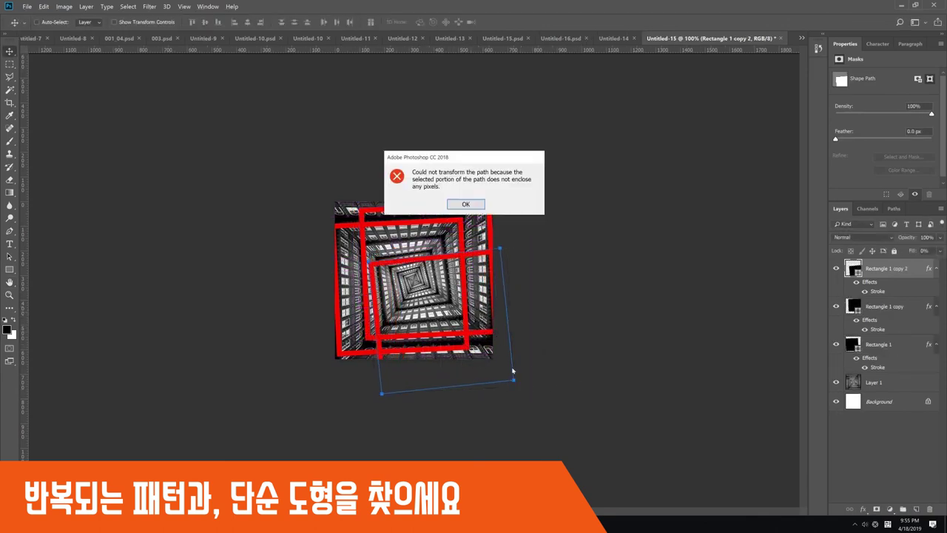
pyautogui.press('Return')
# Add smaller nested copies of the red rectangle, moved and rotated to match the inner frames down to the courtyard's centre.
pyautogui.click(867, 307)
pyautogui.click(880, 275)
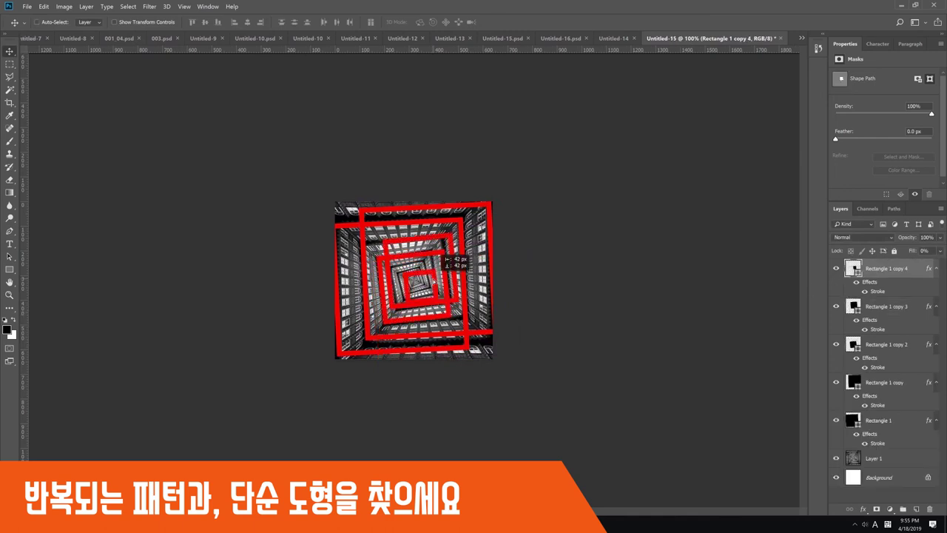
pyautogui.moveTo(435, 282)
pyautogui.mouseDown()
pyautogui.moveTo(447, 269)
pyautogui.moveTo(423, 282)
pyautogui.mouseUp()
pyautogui.hotkey('ctrl', 't')
pyautogui.press('Return')
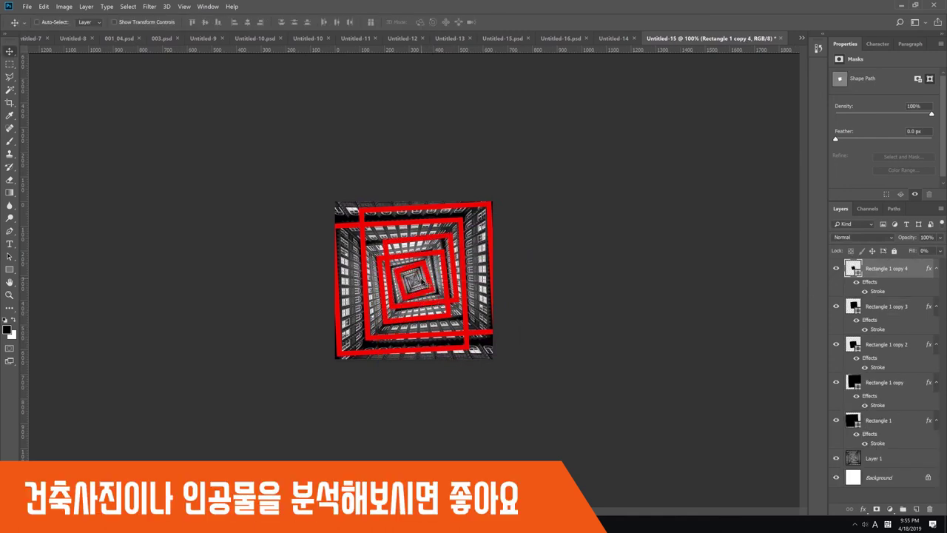
pyautogui.moveTo(877, 268); pyautogui.dragTo(915, 507)
pyautogui.hotkey('ctrl', 't')
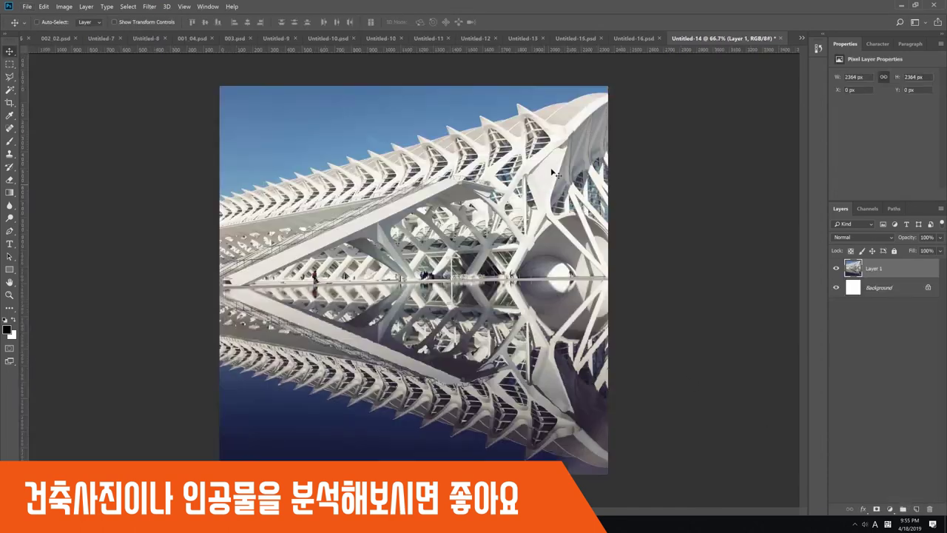
# In Untitled-14, add a new empty layer above the building photo and set the foreground colour to red.
pyautogui.press('l')
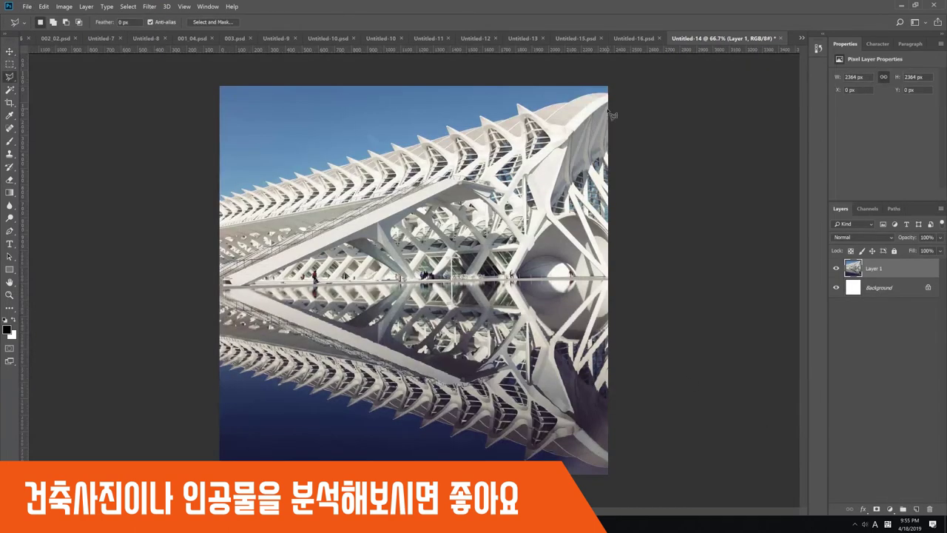
pyautogui.hotkey('ctrl', 'shift', 'n')
pyautogui.press('Return')
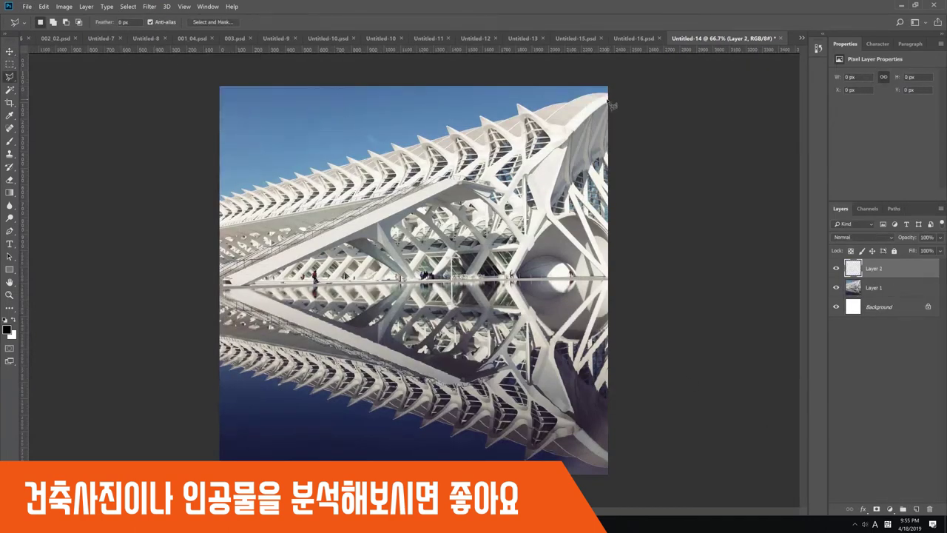
pyautogui.click(8, 326)
pyautogui.click(600, 377)
pyautogui.click(700, 364)
# Paint straight, soft red brush lines on Layer 2 along the building's main edges, horizontal axis and crossing diagonals.
pyautogui.hotkey('ctrl', '-')
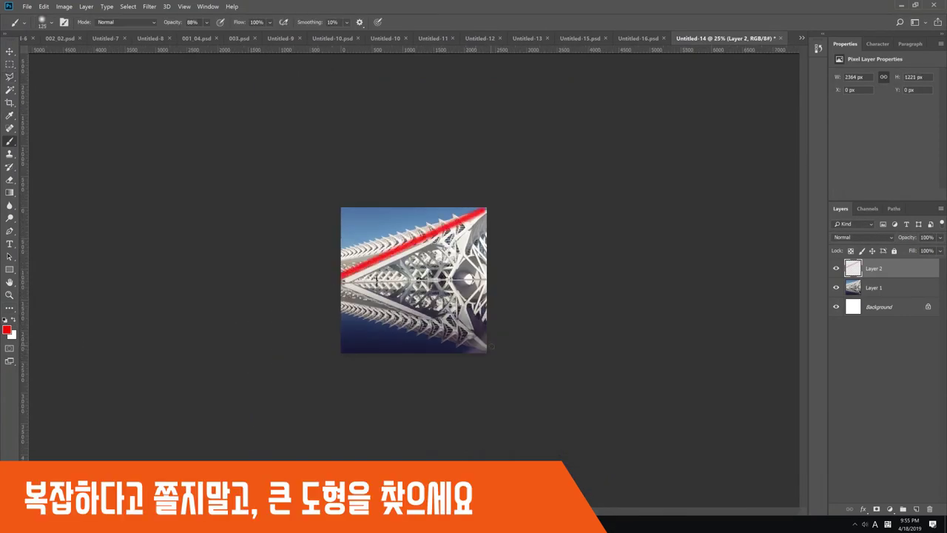
pyautogui.keyDown('shift'); pyautogui.click(490, 345); pyautogui.keyUp('shift')
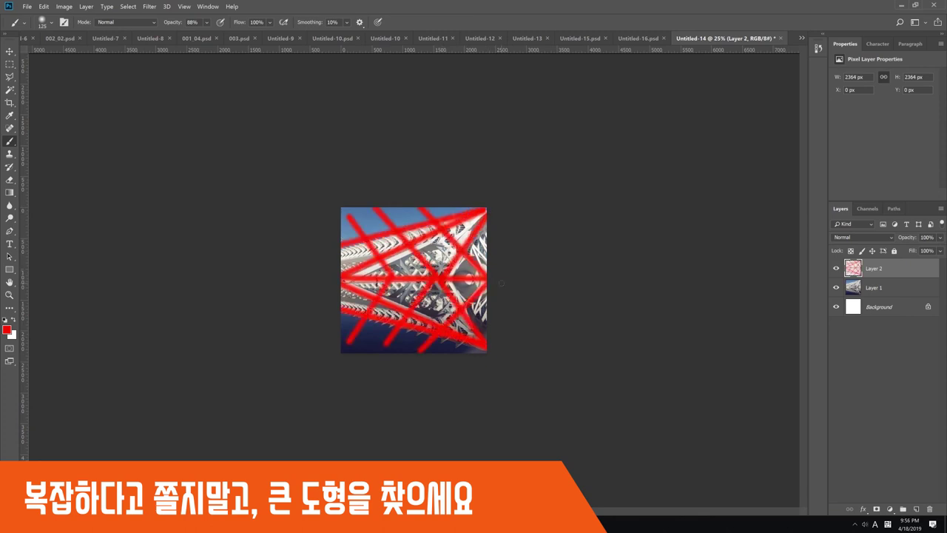
pyautogui.press('v')
pyautogui.hotkey('ctrl', '+')
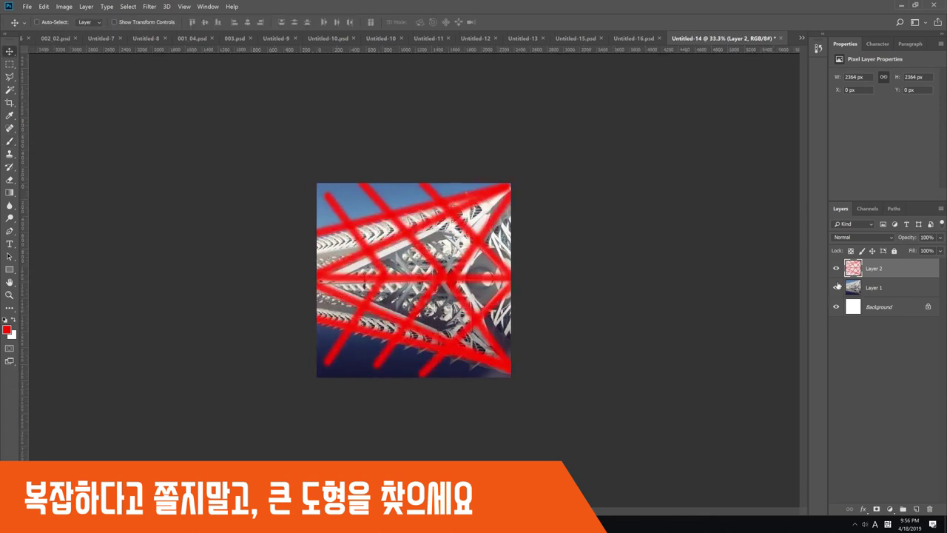
# Insert a black-filled layer at 50% opacity between the building photo and the red lines, and toggle the lines for comparison.
pyautogui.click(866, 289)
pyautogui.press('d')
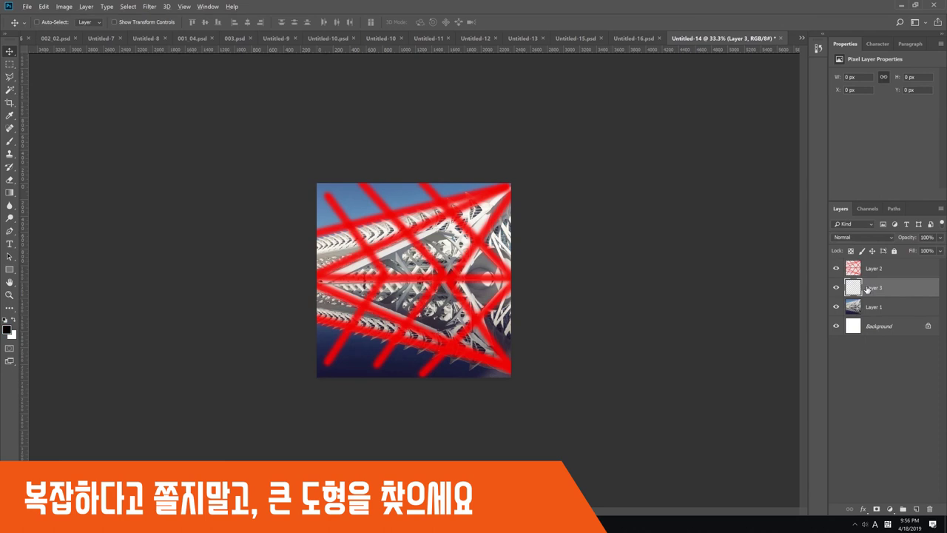
pyautogui.hotkey('alt', 'BackSpace')
pyautogui.press('5')
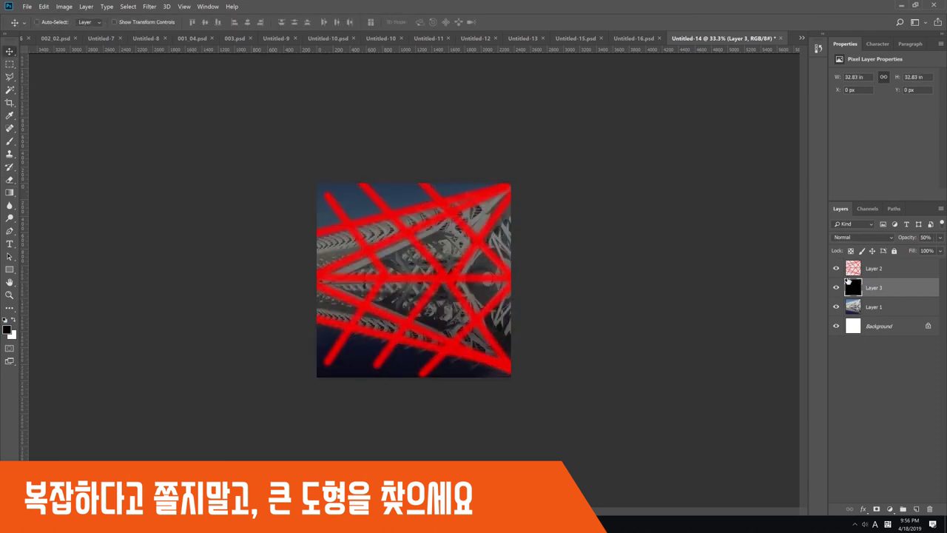
pyautogui.click(836, 268)
pyautogui.click(837, 268)
# Turn the red lines on Layer 2 white with the Hue/Saturation lightness, set the layer to 50% opacity and compare it with the photo.
pyautogui.click(851, 271)
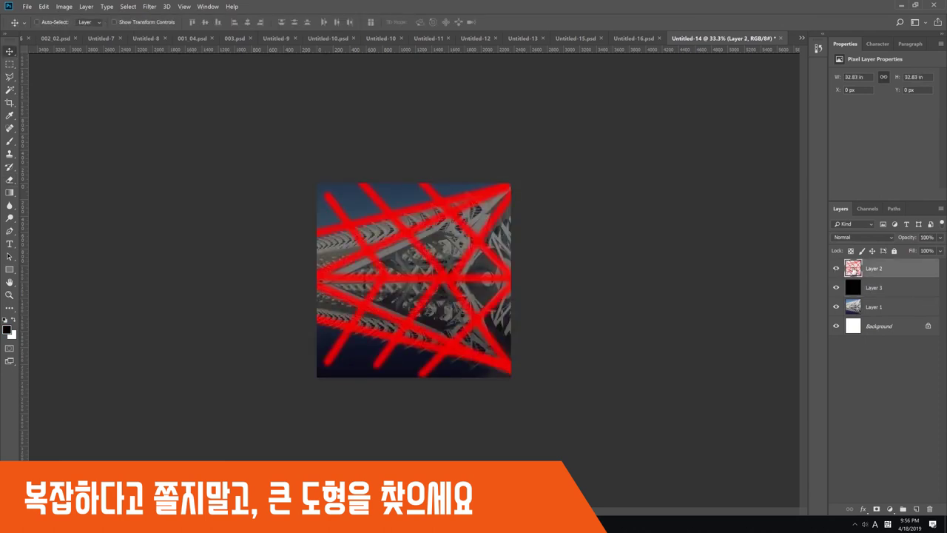
pyautogui.press('3')
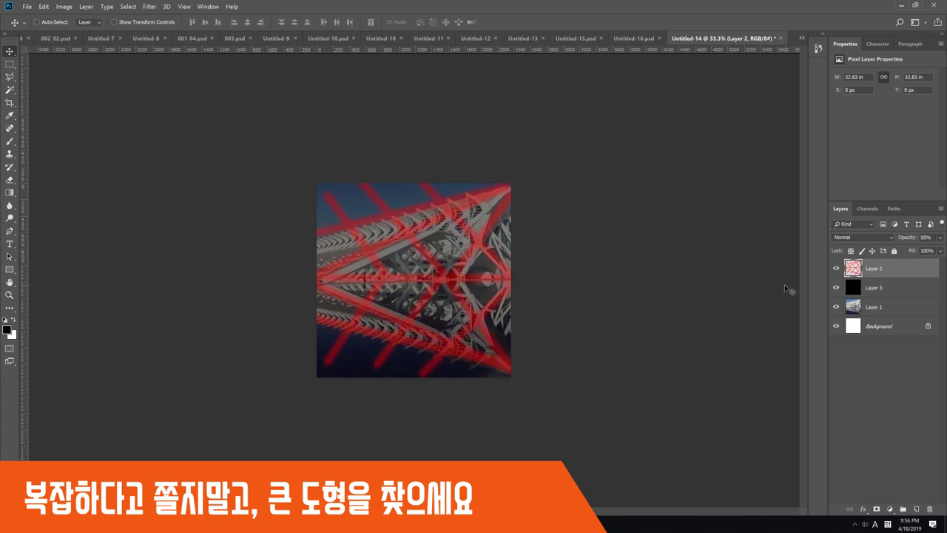
pyautogui.hotkey('ctrl', 'u')
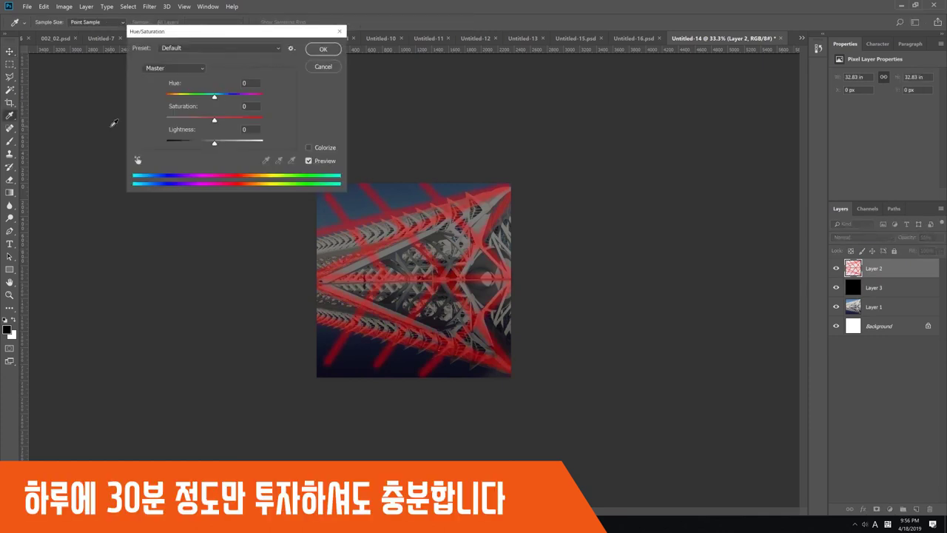
pyautogui.moveTo(214, 142); pyautogui.dragTo(376, 148)
pyautogui.press('Return')
pyautogui.press('v')
pyautogui.press('0')
pyautogui.press('5')
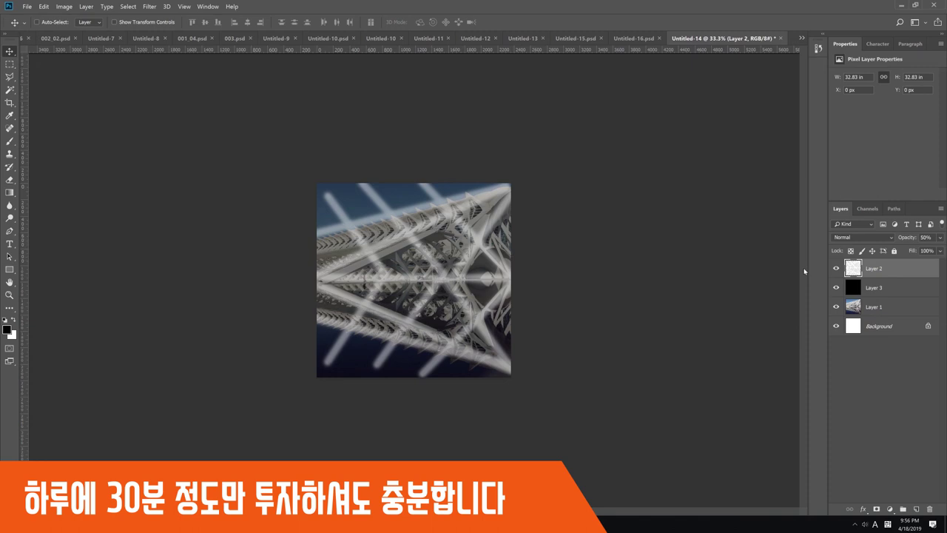
pyautogui.click(837, 269)
pyautogui.click(837, 269)
# Switch to the browser and look through the architecture photography image results for patterns and lines.
pyautogui.hotkey('alt', 'Tab')
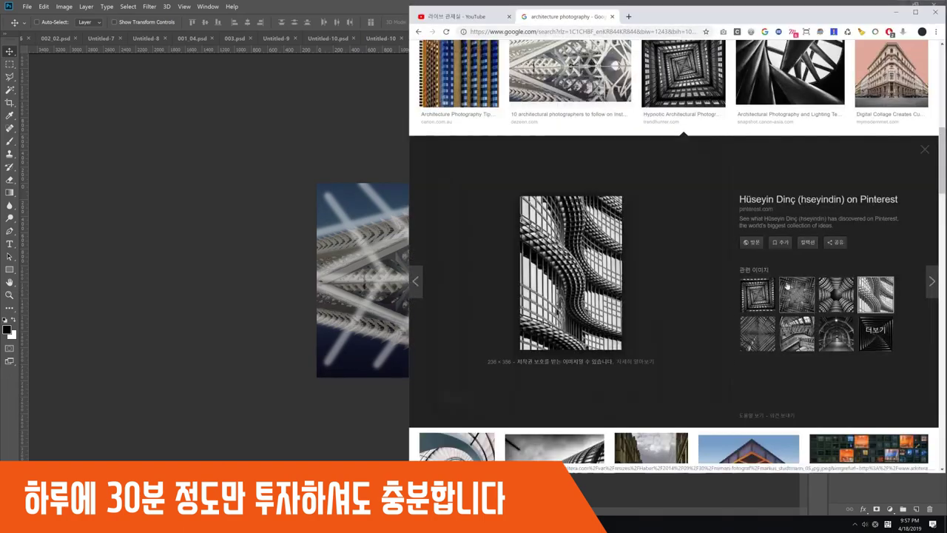
pyautogui.scroll(-3, 681, 258)
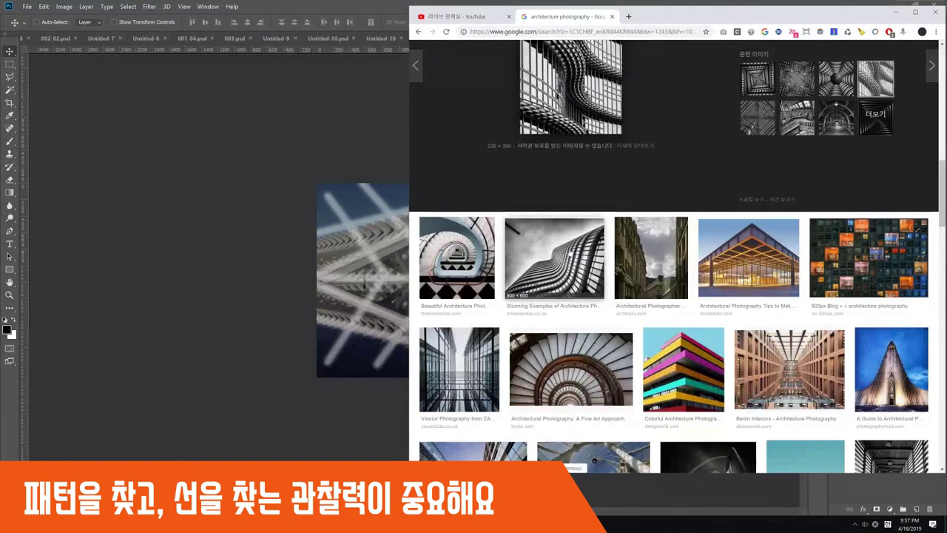
pyautogui.scroll(-2, 580, 357)
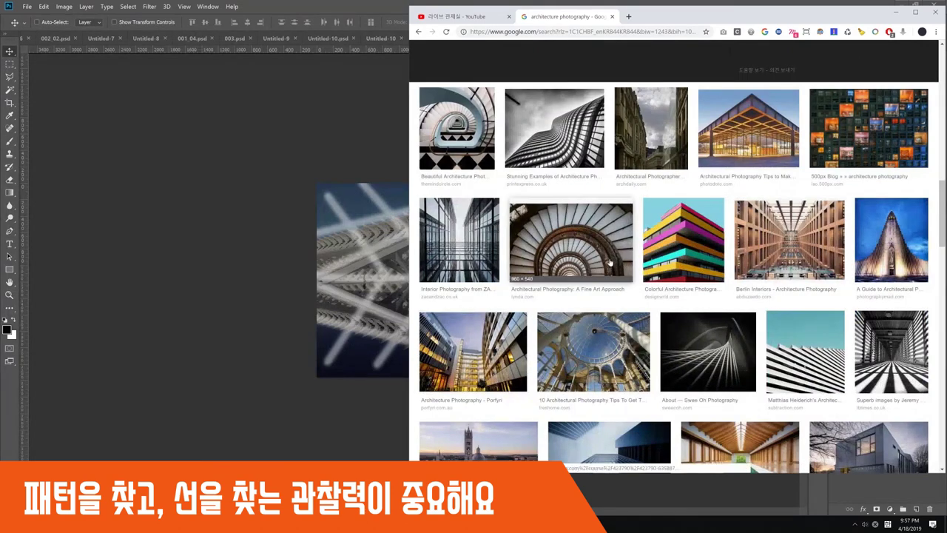
pyautogui.hotkey('alt', 'Tab')
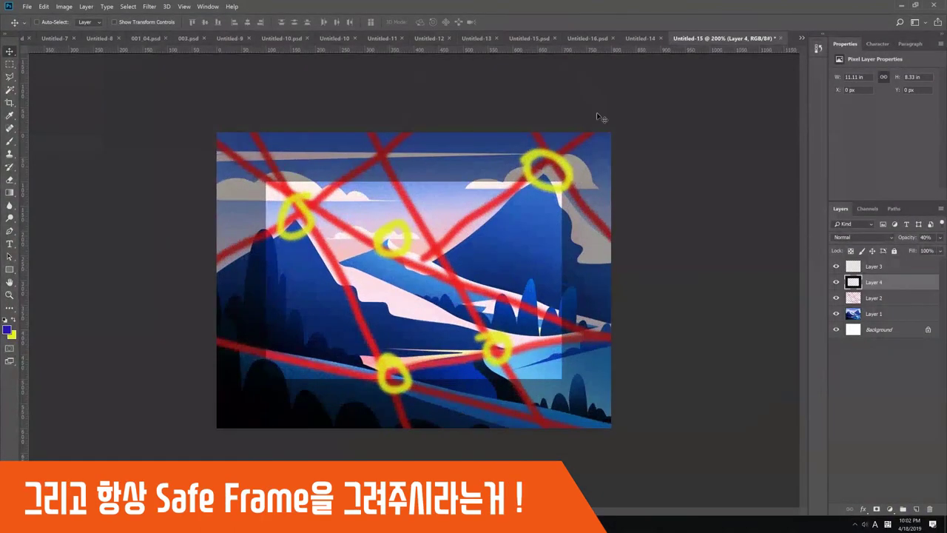
# Toggle the dark safe-frame border on Layer 4 of the mountain illustration and set the layer's opacity to 66%.
pyautogui.click(837, 284)
pyautogui.click(837, 284)
pyautogui.press('0')
pyautogui.click(837, 283)
pyautogui.click(837, 283)
pyautogui.press('5')
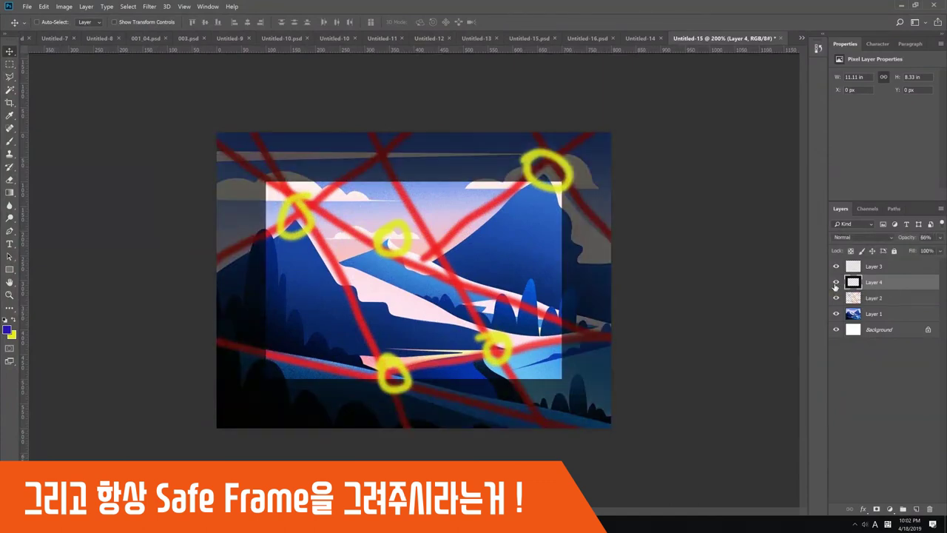
# Toggle the safe frame, red guide lines and yellow circles on and off to examine how they relate to the mountain illustration.
pyautogui.click(836, 284)
pyautogui.click(835, 284)
pyautogui.click(858, 302)
pyautogui.click(834, 300)
pyautogui.click(833, 300)
pyautogui.click(833, 300)
pyautogui.click(836, 299)
pyautogui.click(836, 298)
pyautogui.click(836, 298)
pyautogui.click(836, 267)
pyautogui.click(836, 266)
pyautogui.click(836, 267)
pyautogui.click(837, 266)
pyautogui.click(836, 282)
pyautogui.click(836, 282)
pyautogui.click(836, 282)
pyautogui.click(837, 282)
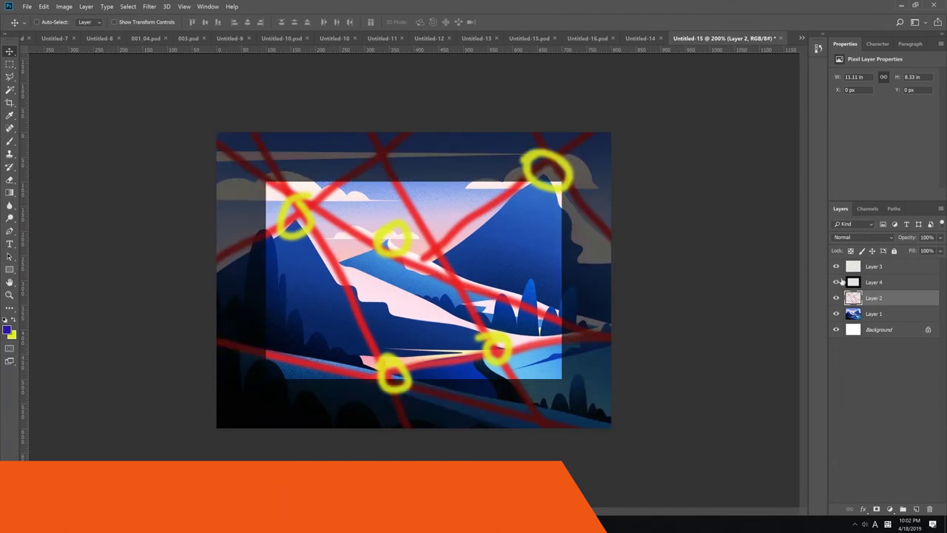
# Select the safe-frame layer again and enter 66% as its opacity.
pyautogui.click(873, 282)
pyautogui.press('6')
pyautogui.press('6')
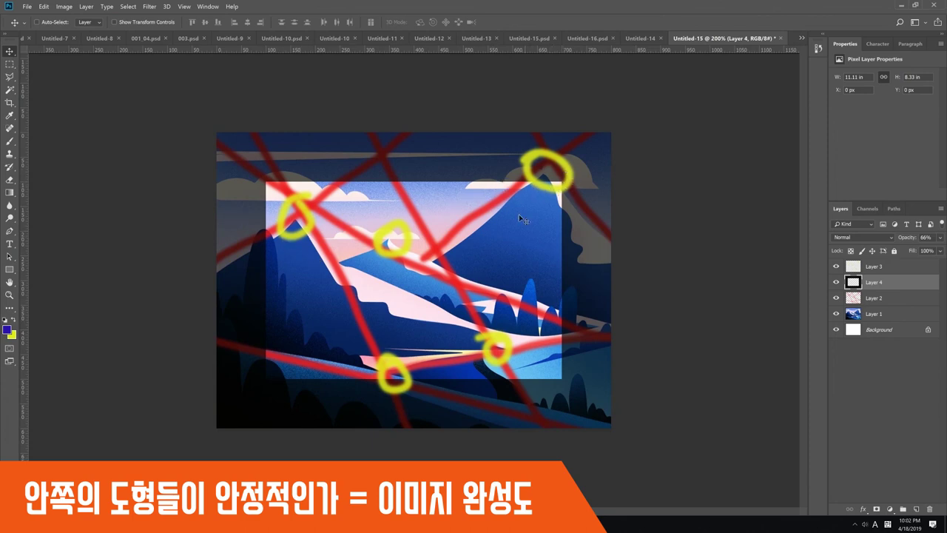
# Outline the mountain illustration's left side with a polygonal lasso selection and deselect it.
pyautogui.press('l')
pyautogui.click(286, 240)
pyautogui.click(399, 432)
pyautogui.click(214, 442)
pyautogui.click(186, 119)
pyautogui.doubleClick(265, 183)
pyautogui.hotkey('ctrl', 'd')
pyautogui.hotkey('alt', 'Tab')
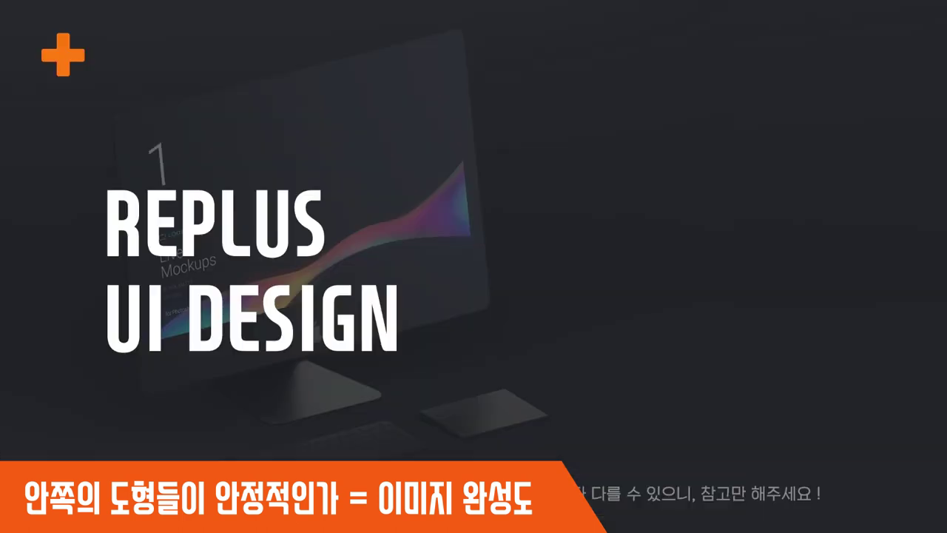